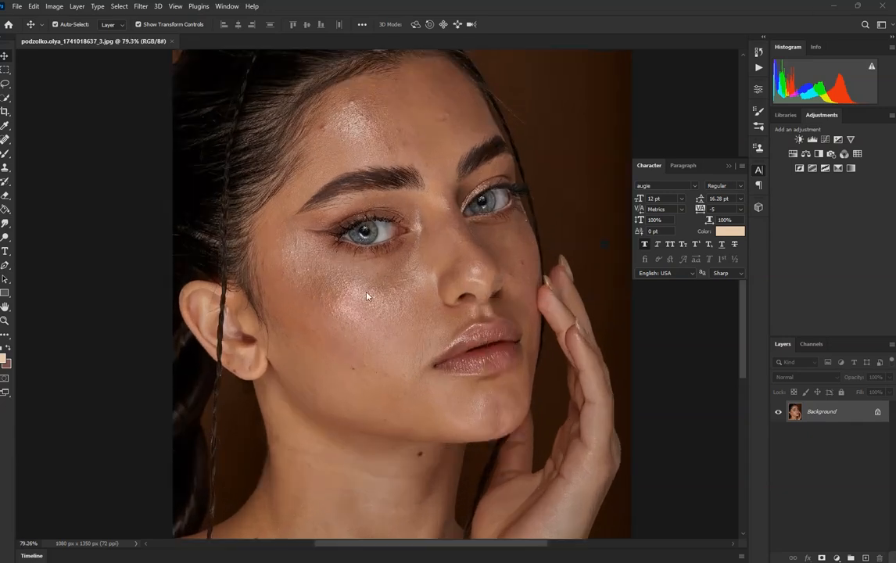
scroll(402, 166, "down", 2)
scroll(495, 249, "up", 3)
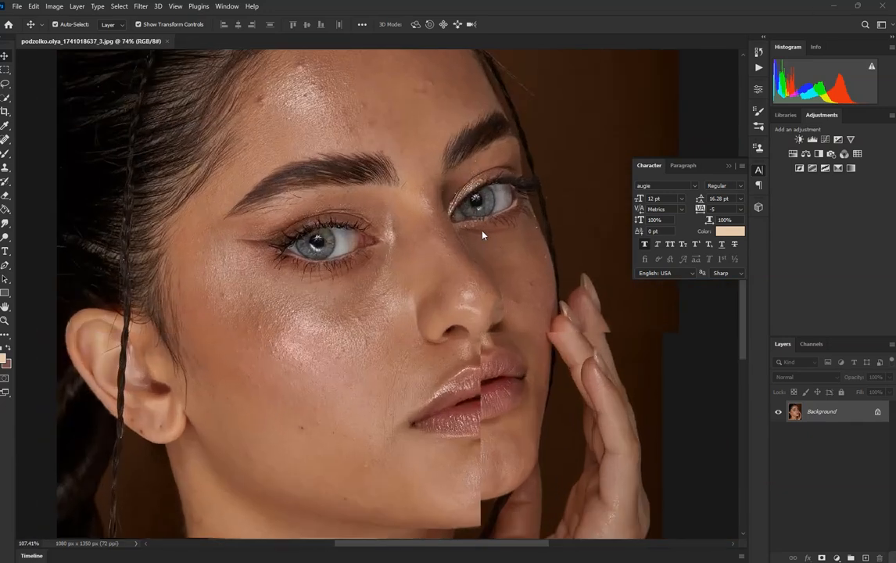
scroll(375, 227, "down", 5)
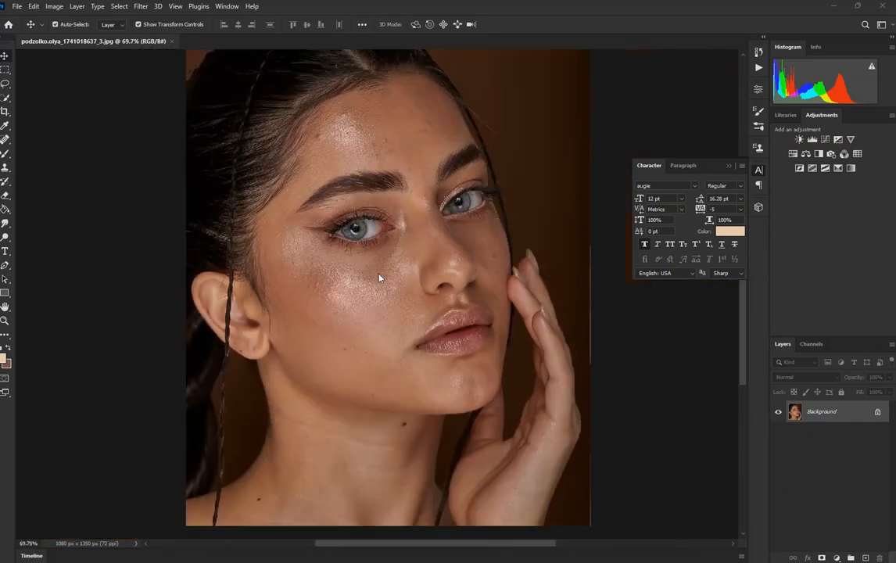
scroll(301, 227, "up", 2)
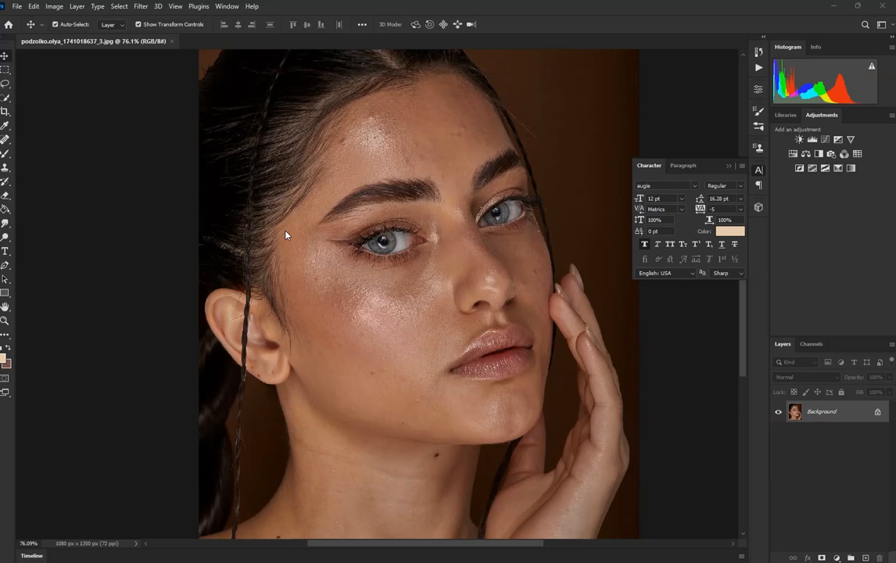
Step: Duplicate the Background layer, duplicate that copy again, and make the uppermost copy the active layer
right_click(844, 416)
left_click(830, 292)
left_click(534, 152)
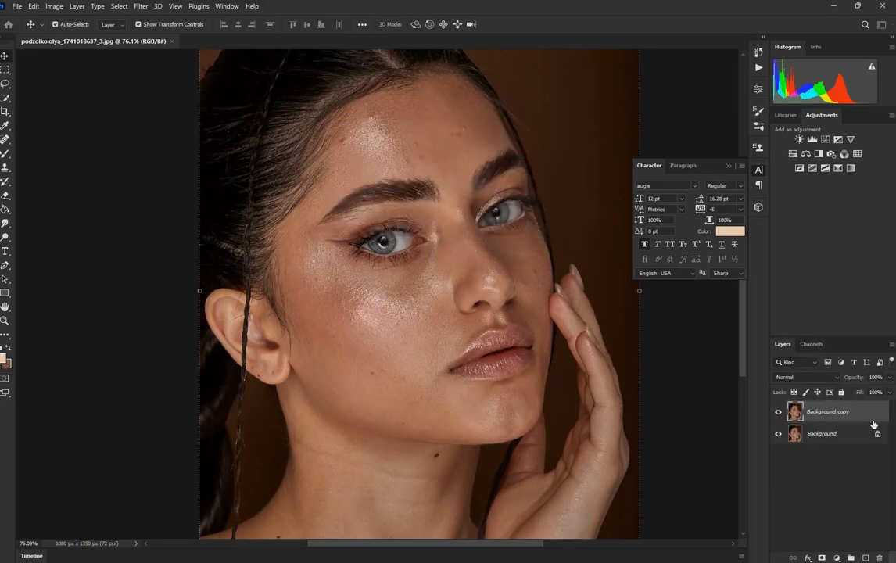
right_click(849, 412)
left_click(732, 152)
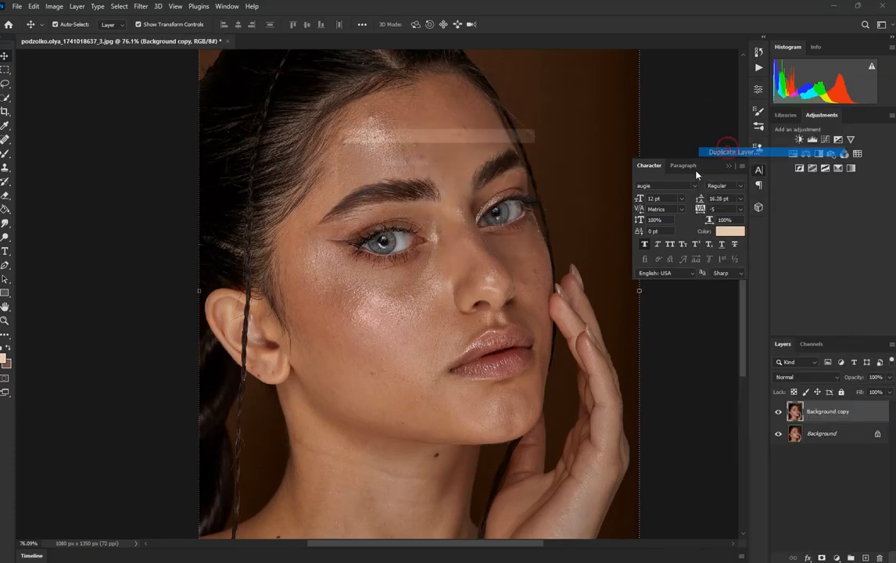
left_click(534, 150)
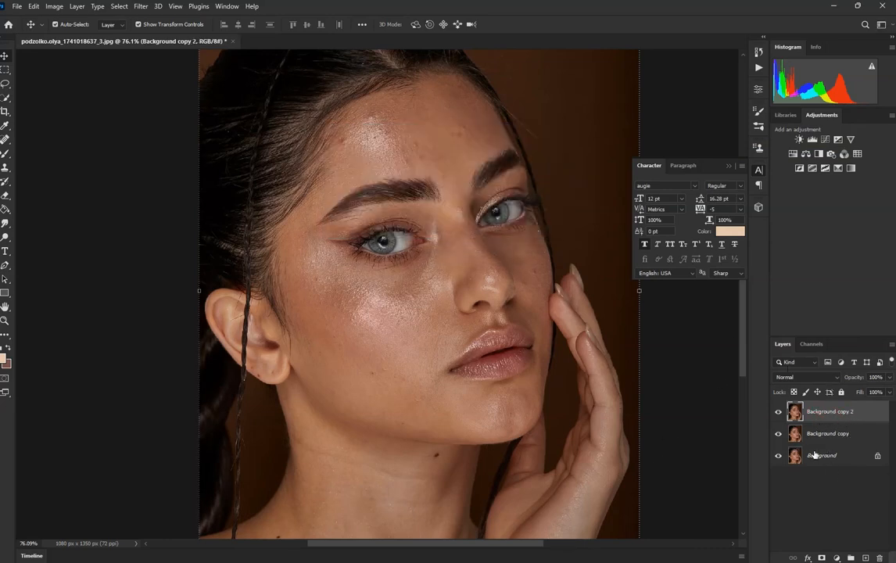
left_click(840, 437)
left_click(832, 412)
scroll(432, 330, "down", 5)
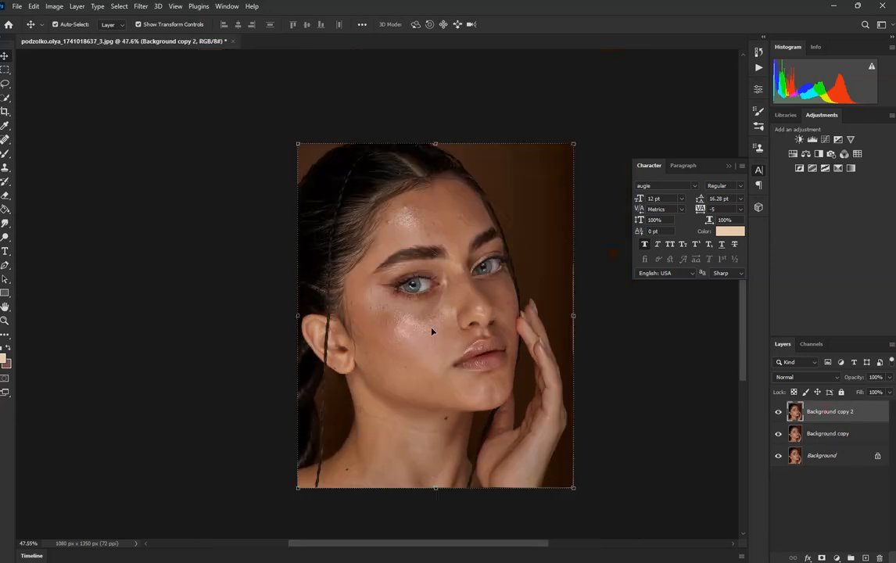
scroll(446, 322, "up", 4)
scroll(450, 318, "up", 1)
scroll(427, 298, "down", 5)
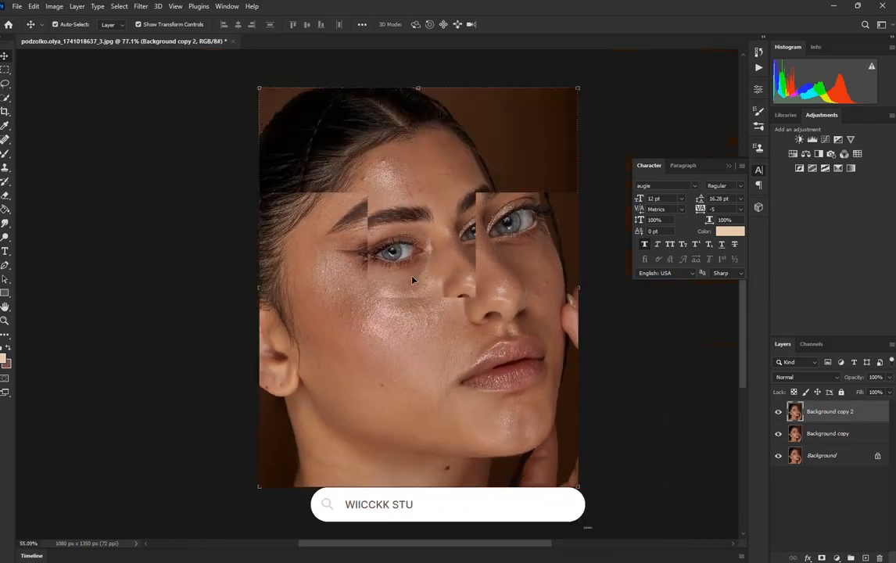
scroll(421, 293, "up", 7)
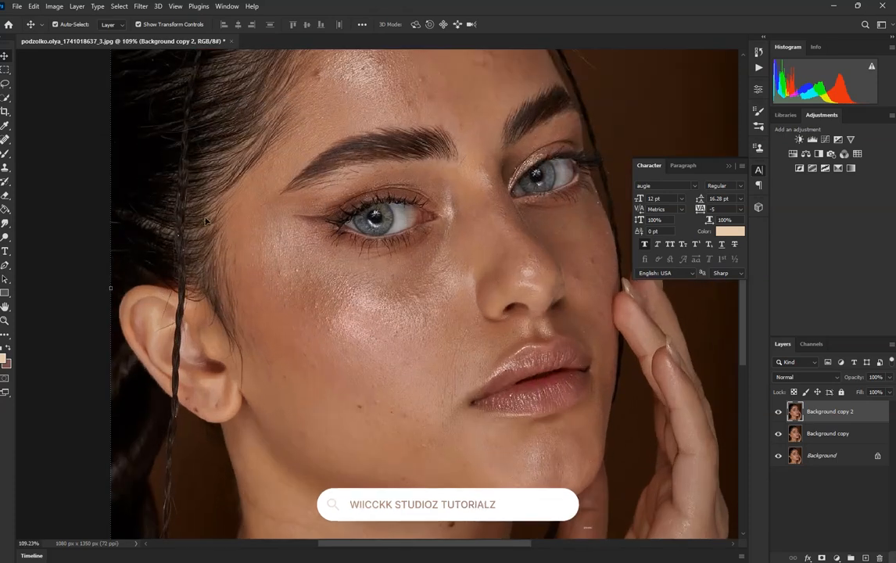
scroll(352, 296, "down", 2)
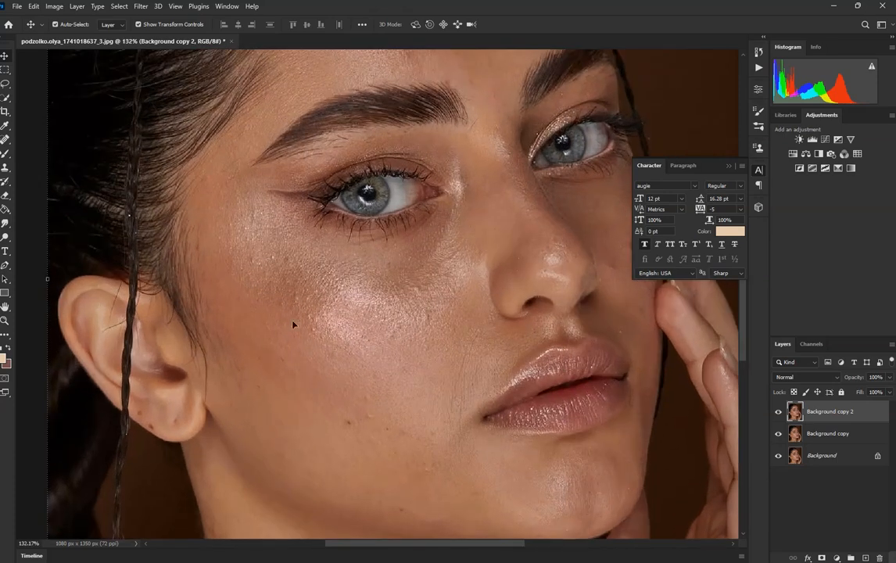
scroll(309, 306, "up", 2)
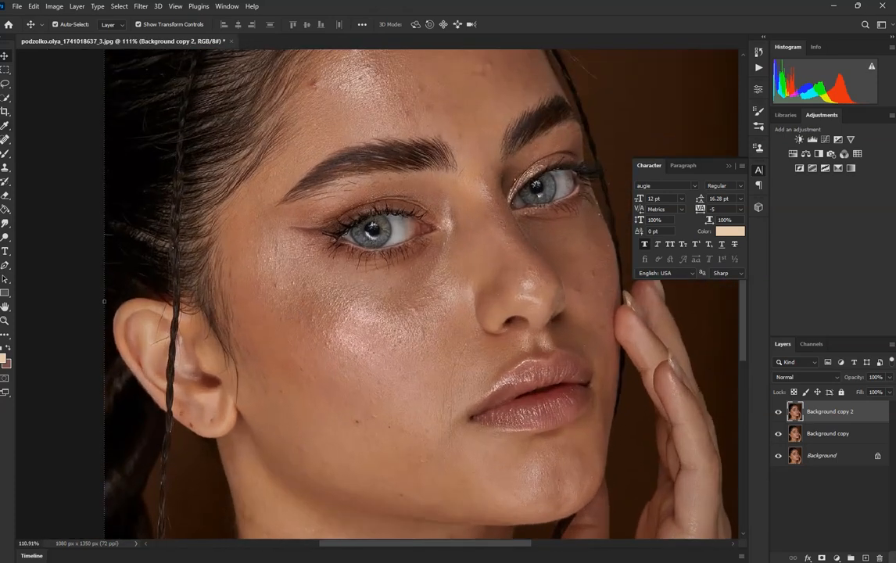
Step: Sample a skin tone from the forehead with the Eyedropper and switch to the Mixer Brush Tool
left_click(6, 126)
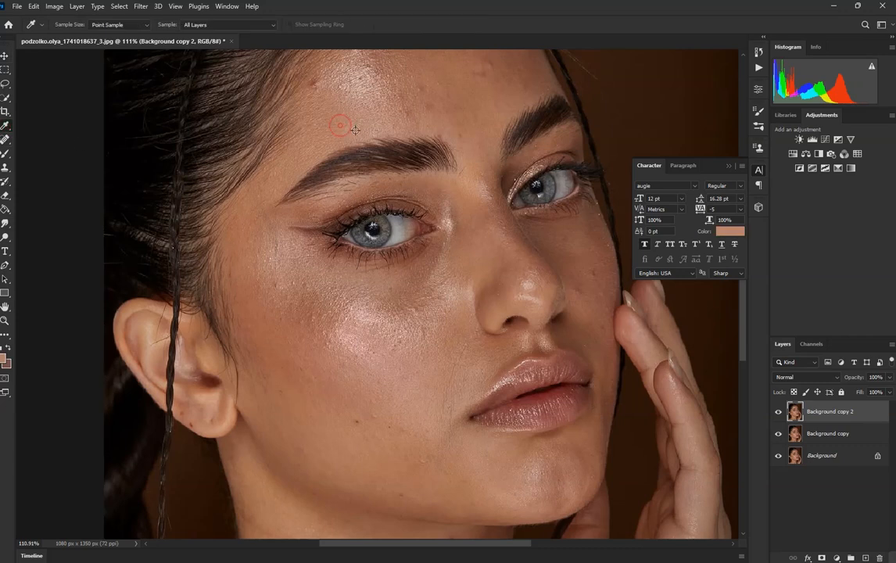
right_click(6, 128)
left_click(306, 115)
left_click(5, 155)
right_click(6, 154)
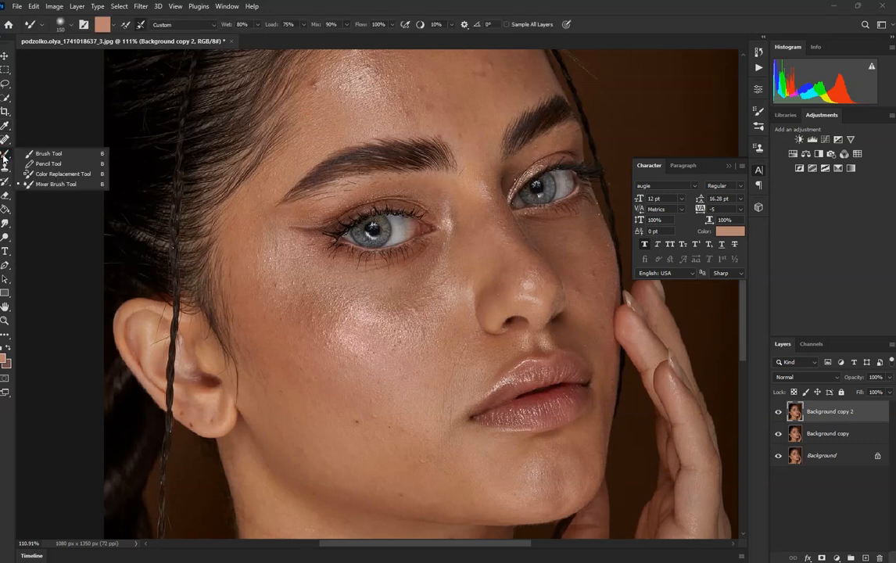
left_click(65, 186)
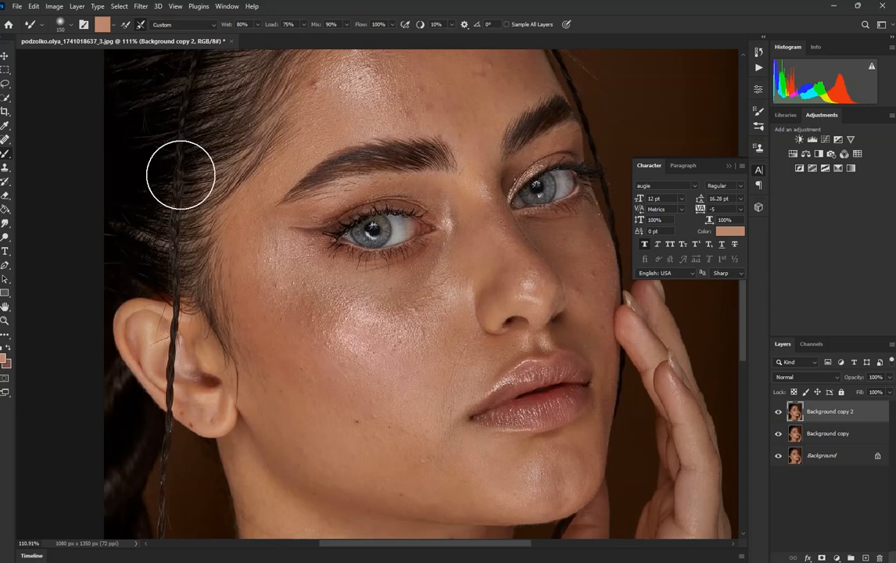
Step: Try a Mixer Brush stroke across the eye nearest the ear, and undo it
left_click_drag(340, 324, 359, 394)
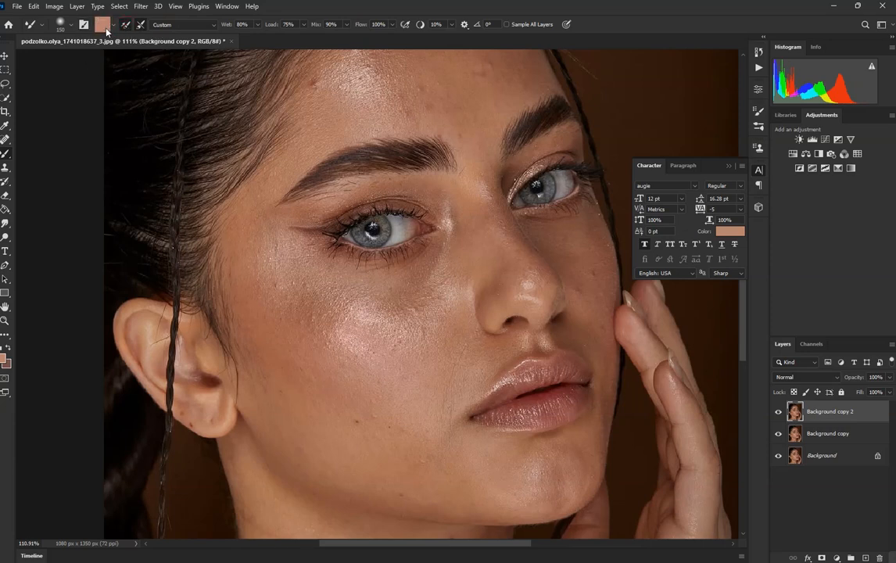
mouse_move(350, 227)
left_mouse_down()
mouse_move(366, 218)
mouse_move(394, 231)
mouse_move(416, 264)
mouse_move(416, 233)
left_mouse_up()
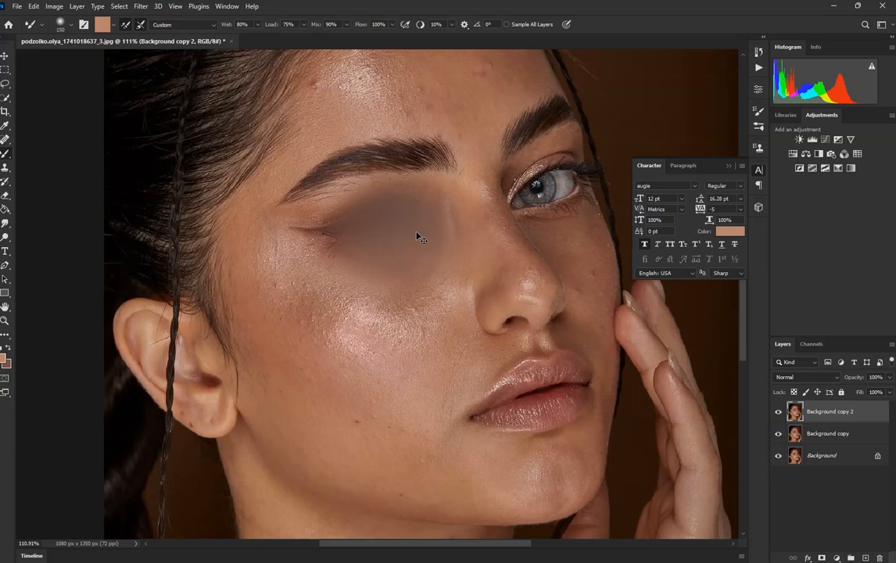
key("ctrl+z")
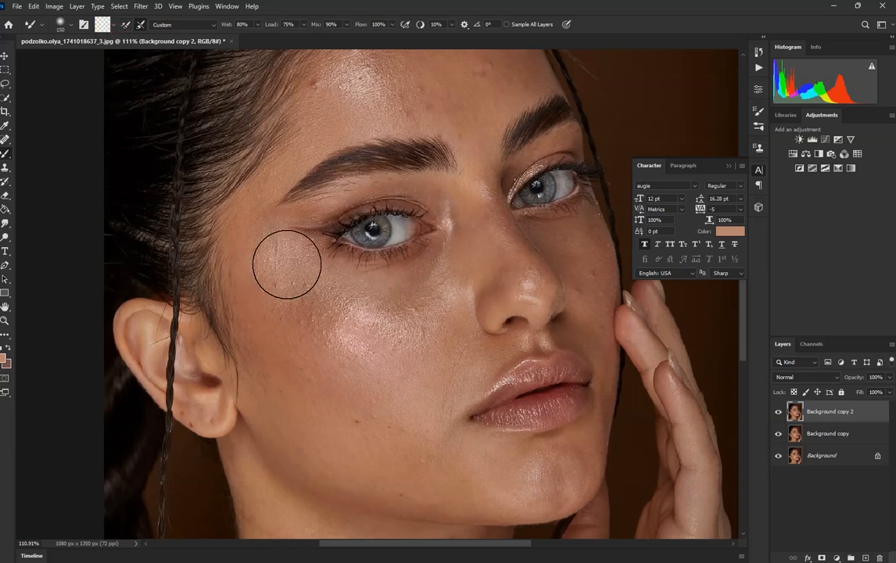
Step: Set the Mixer Brush size to 200 and blend the skin texture of the cheek from under the eye to the jaw
scroll(354, 311, "down", 3)
scroll(368, 360, "up", 4)
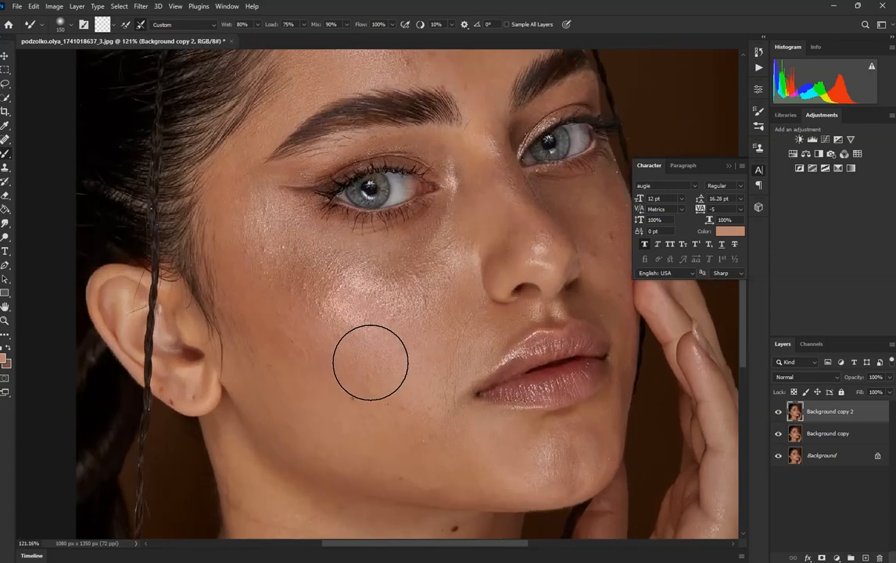
scroll(313, 286, "down", 2)
scroll(308, 289, "up", 4)
scroll(317, 276, "down", 4)
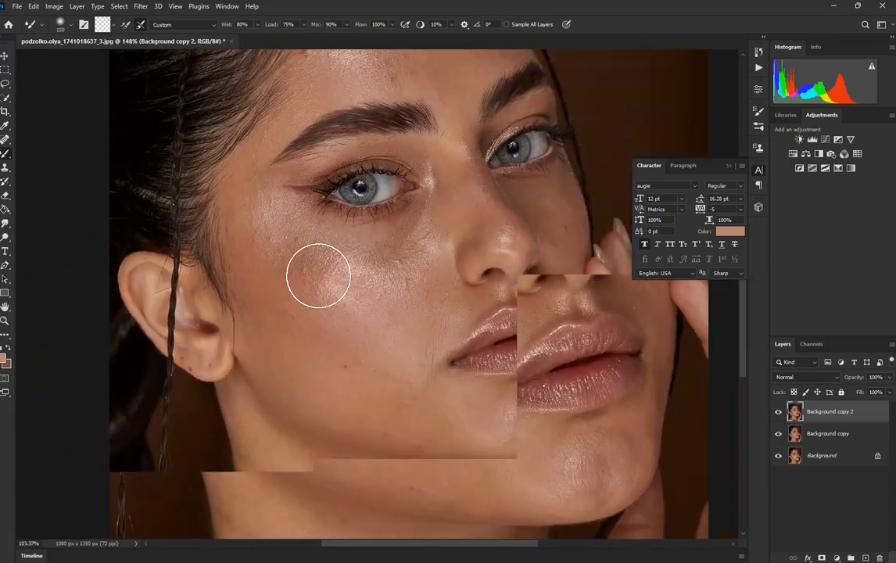
scroll(329, 296, "up", 2)
key("bracketright")
key("bracketright")
key("bracketright")
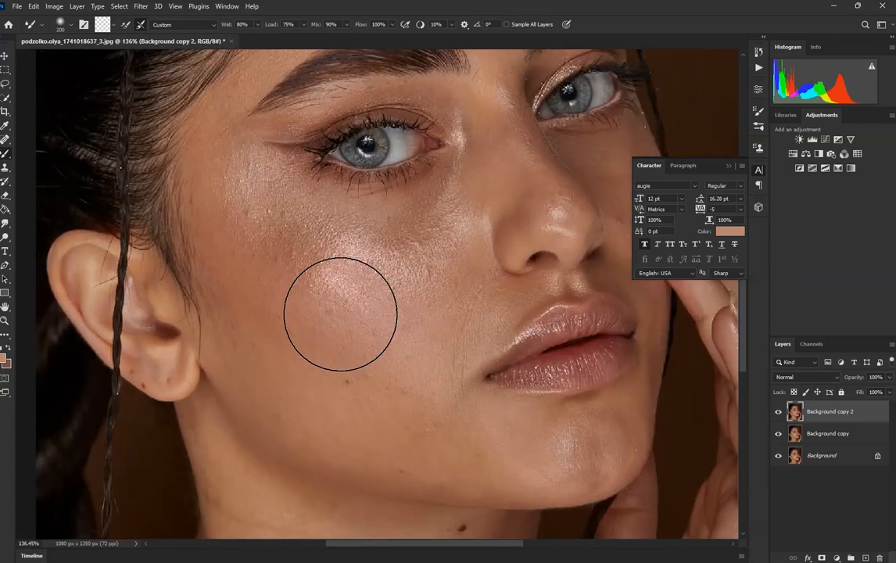
key("bracketleft")
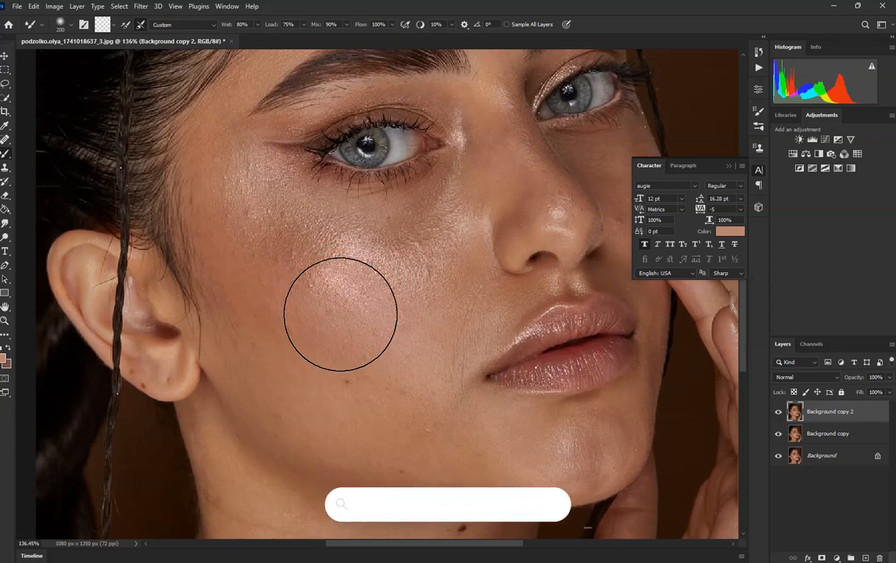
mouse_move(328, 267)
left_mouse_down()
mouse_move(350, 277)
mouse_move(325, 268)
mouse_move(347, 273)
mouse_move(369, 302)
mouse_move(265, 226)
mouse_move(254, 227)
mouse_move(276, 221)
mouse_move(281, 240)
mouse_move(264, 219)
mouse_move(391, 285)
mouse_move(421, 280)
left_mouse_up()
mouse_move(422, 405)
left_mouse_down()
mouse_move(405, 382)
mouse_move(418, 376)
mouse_move(411, 401)
mouse_move(354, 386)
mouse_move(367, 399)
mouse_move(341, 398)
mouse_move(273, 361)
left_mouse_up()
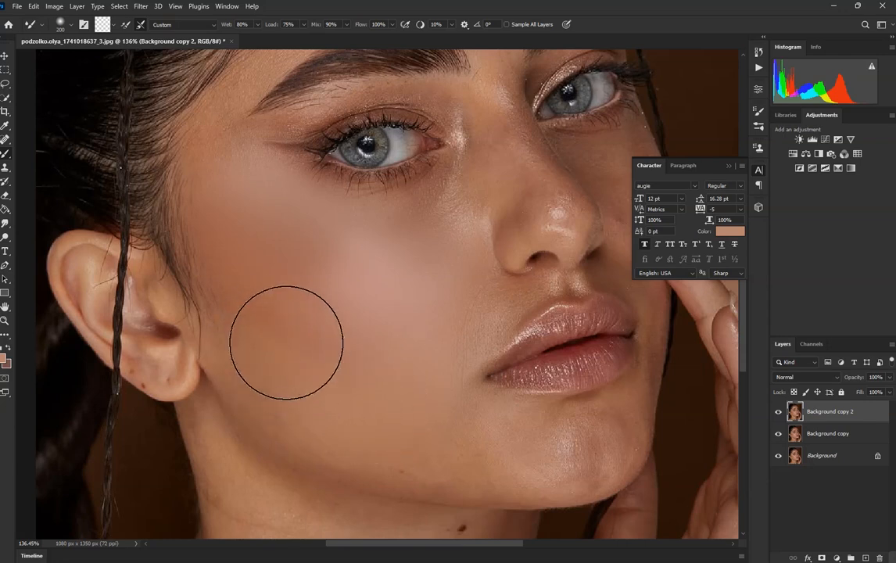
Step: Examine the blended cheek against the rest of the face, both close up and in the whole portrait
scroll(370, 320, "down", 2)
scroll(377, 308, "down", 3)
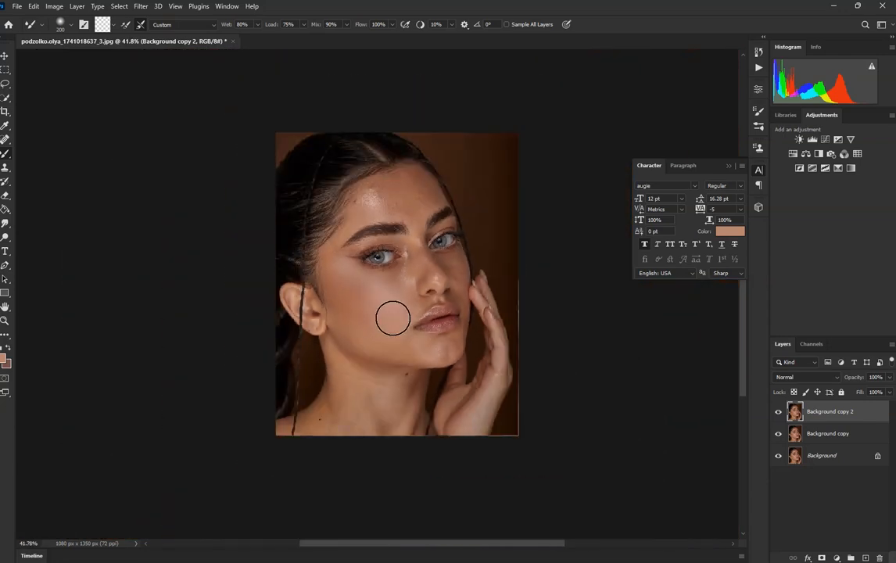
scroll(384, 360, "up", 3)
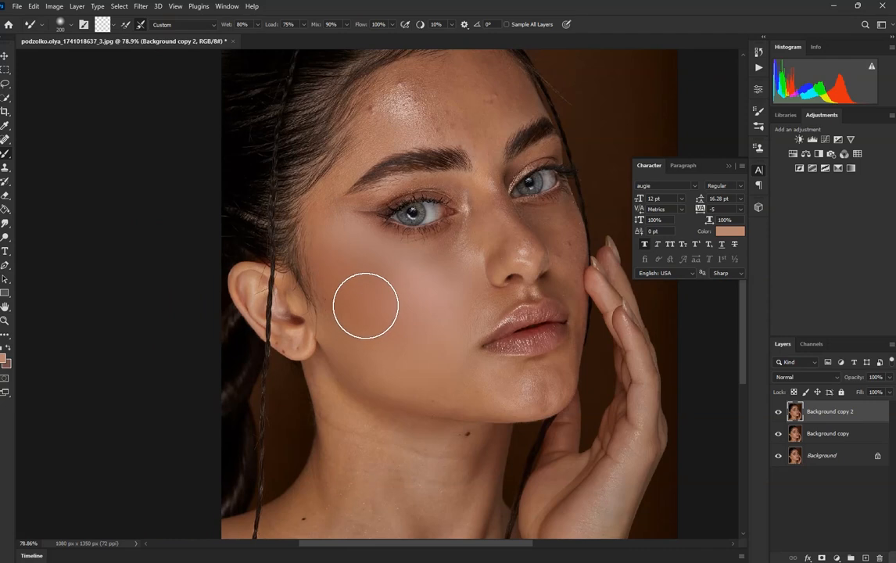
scroll(378, 310, "down", 4)
scroll(379, 312, "up", 3)
scroll(378, 311, "down", 3)
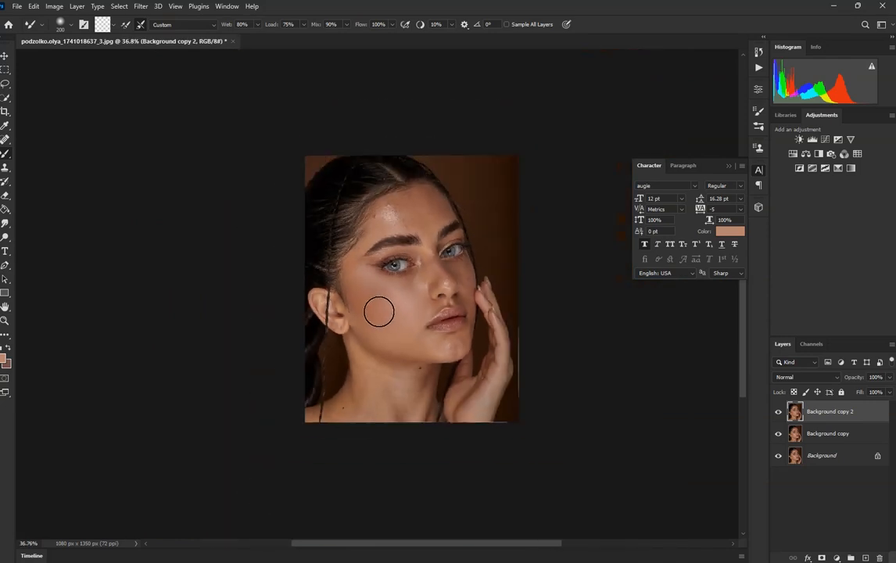
scroll(377, 310, "up", 4)
scroll(396, 312, "down", 2)
scroll(385, 310, "down", 2)
Step: Blend the shiny, blemished skin of the forehead above the eyebrows with the Mixer Brush
scroll(380, 304, "up", 2)
scroll(382, 305, "down", 2)
scroll(394, 228, "up", 4)
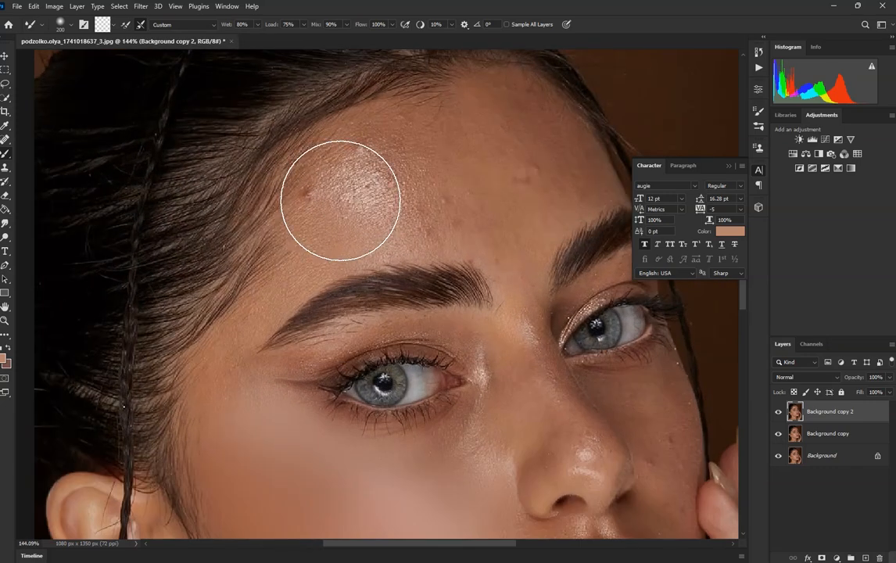
mouse_move(341, 201)
left_mouse_down()
mouse_move(370, 176)
mouse_move(391, 196)
mouse_move(377, 189)
mouse_move(469, 186)
mouse_move(502, 200)
mouse_move(495, 185)
mouse_move(507, 178)
mouse_move(505, 120)
mouse_move(532, 136)
mouse_move(506, 130)
mouse_move(422, 169)
mouse_move(417, 160)
mouse_move(423, 168)
mouse_move(359, 174)
mouse_move(384, 170)
left_mouse_up()
Step: Blend the skin beside the nose and below the inner eye corner with the Mixer Brush at size 150
scroll(391, 174, "down", 8)
scroll(404, 265, "up", 6)
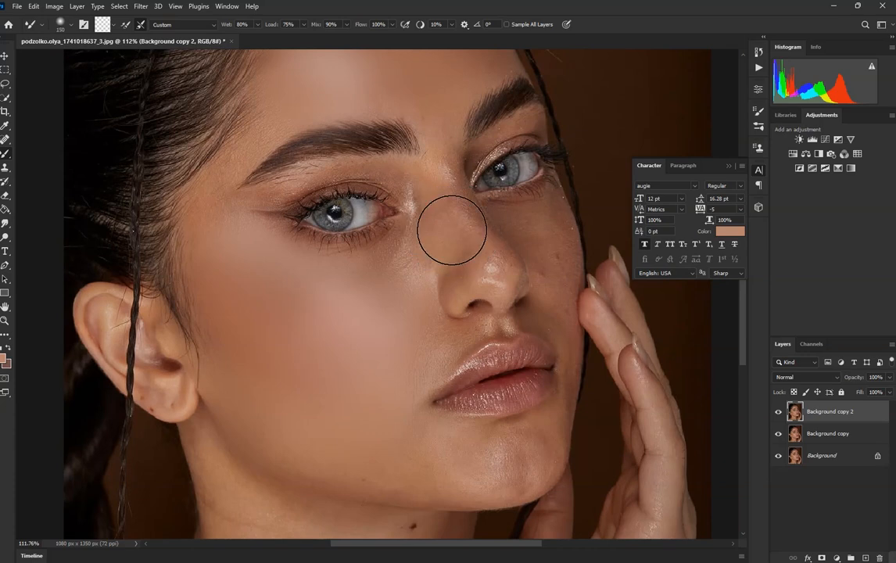
scroll(450, 227, "up", 3)
mouse_move(385, 282)
left_mouse_down()
mouse_move(371, 294)
mouse_move(355, 290)
left_mouse_up()
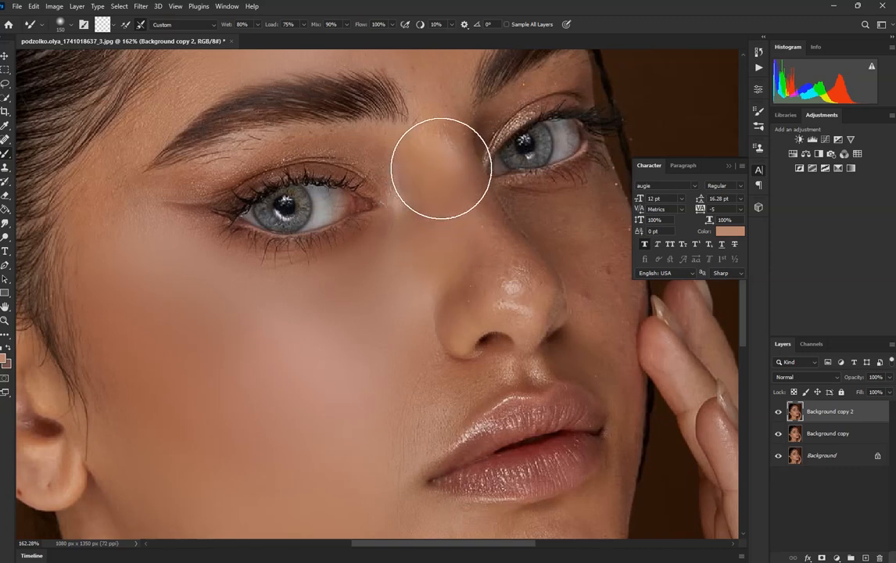
Step: Reduce the Mixer Brush size to 100 and blend the skin between and around the eyebrows and beside the outer eye corner
scroll(449, 223, "down", 5)
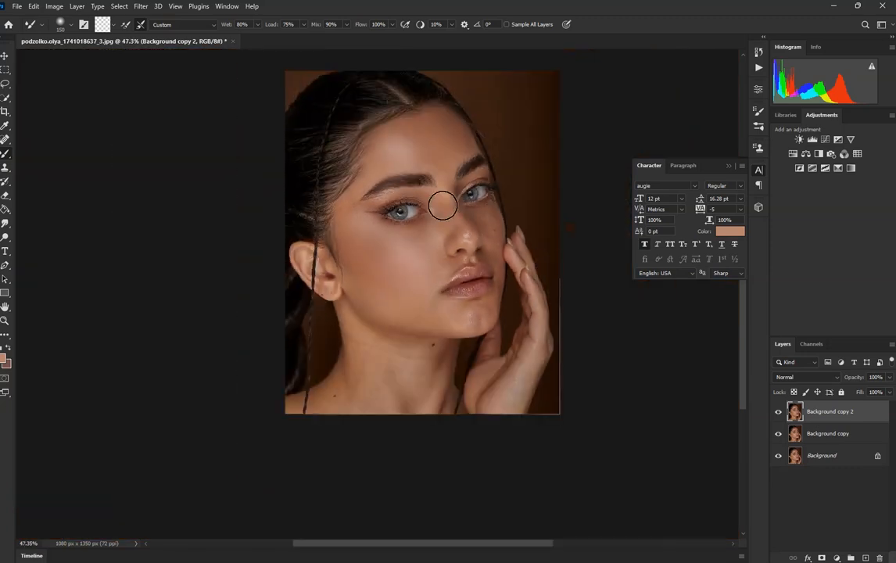
scroll(451, 196, "up", 3)
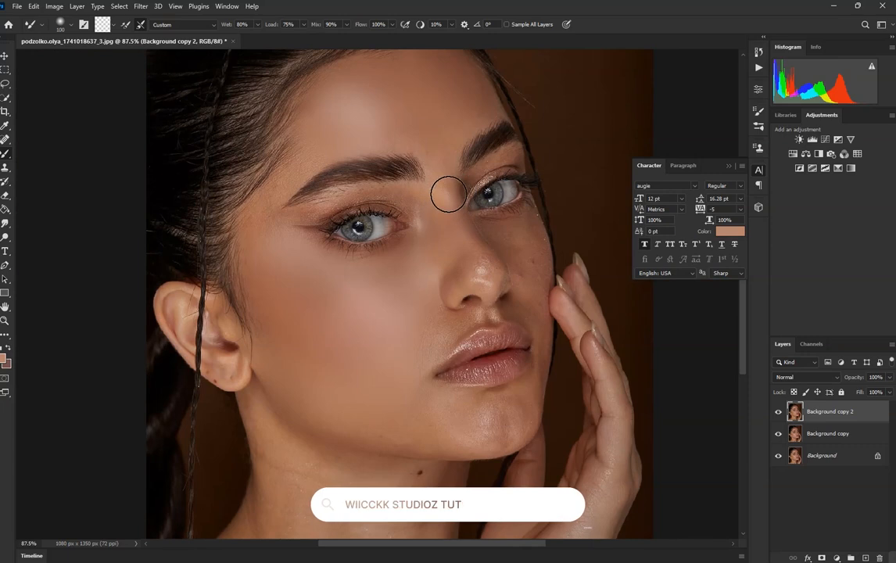
scroll(448, 194, "up", 3)
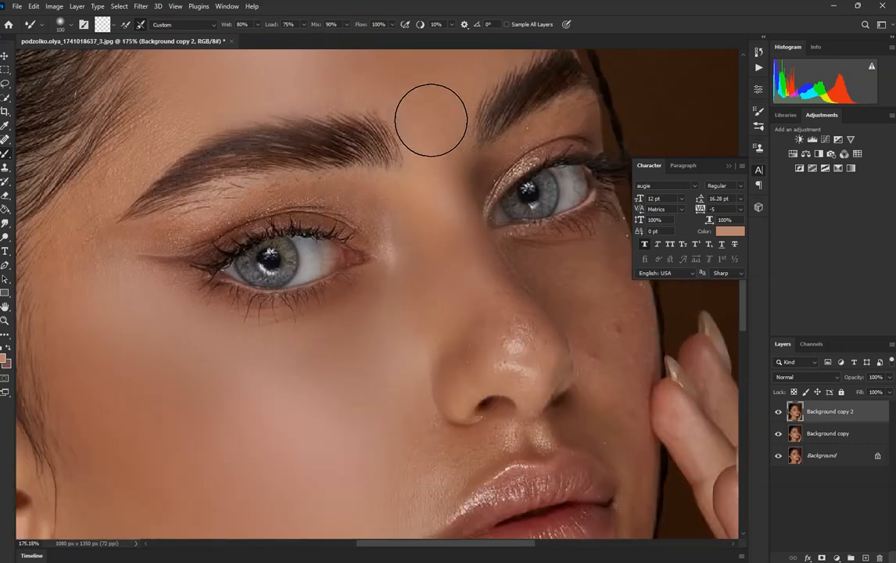
scroll(355, 84, "down", 1)
scroll(344, 92, "up", 2)
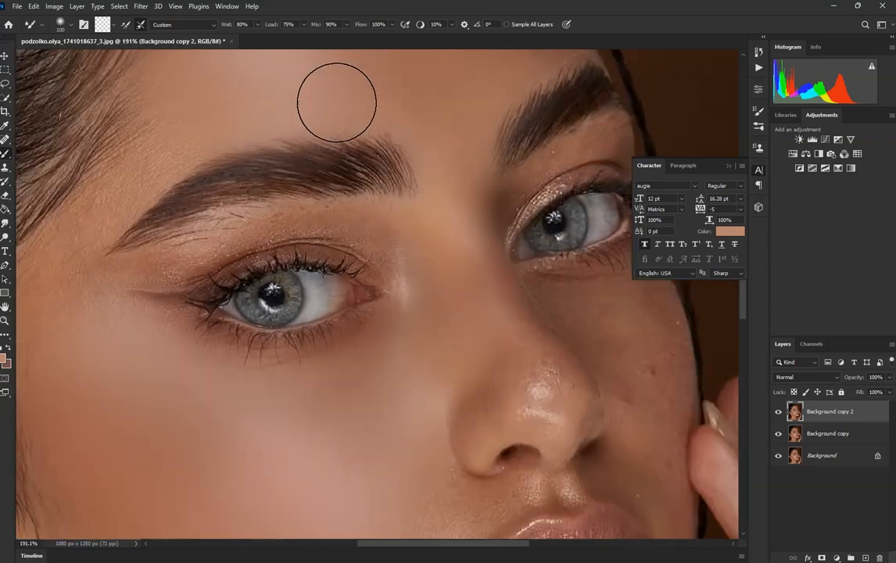
scroll(359, 201, "down", 2)
scroll(300, 174, "up", 1)
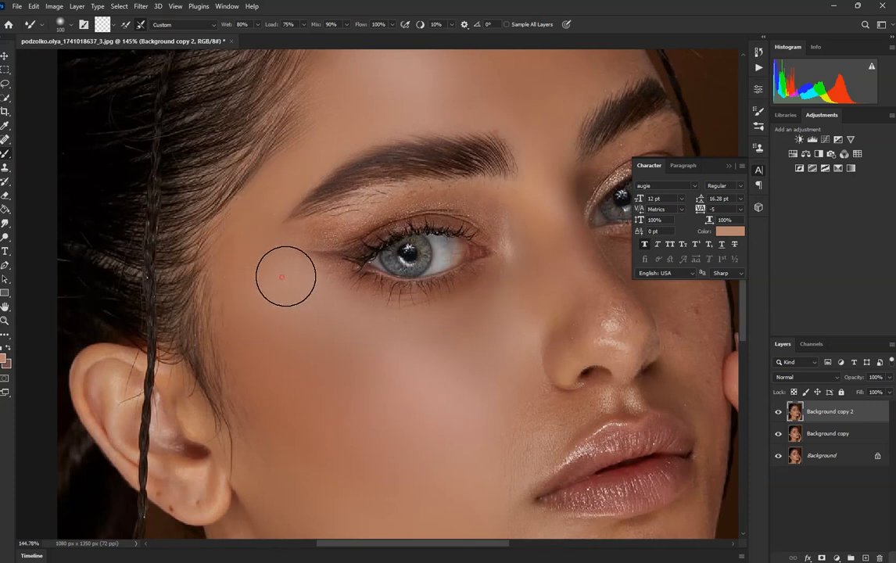
Step: Toggle the visibility of the uppermost retouched layer to compare the portrait before and after skin blending
scroll(313, 234, "down", 5)
scroll(344, 203, "up", 1)
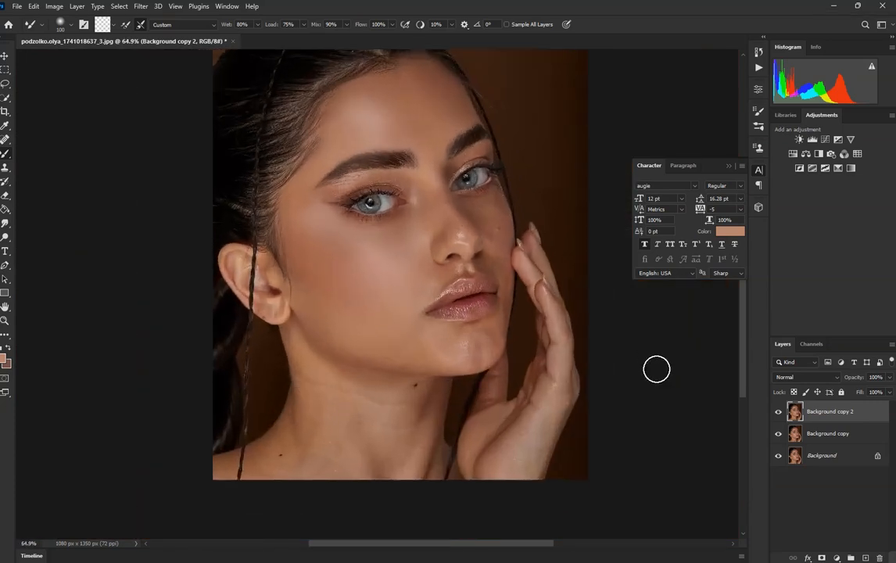
left_click(779, 416)
scroll(369, 236, "down", 2)
scroll(369, 236, "up", 2)
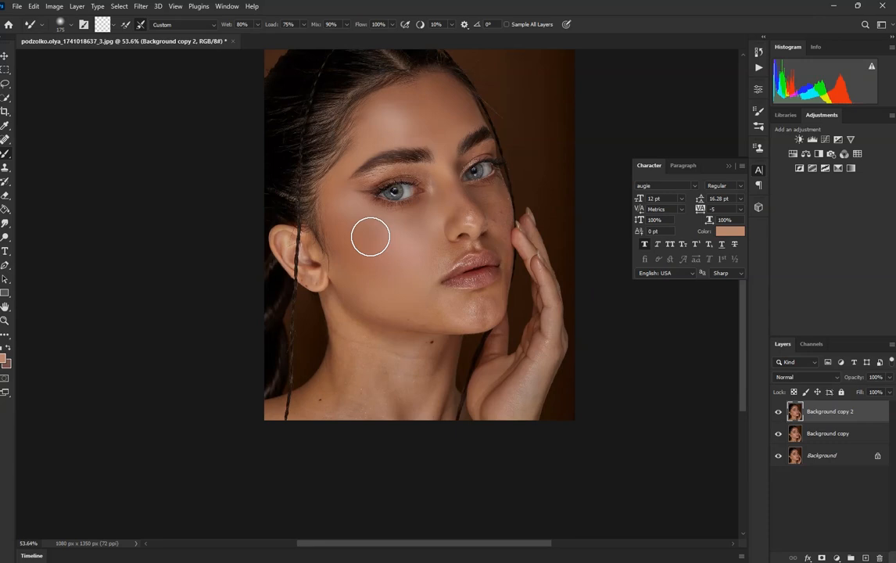
Step: Blend the skin of the cheek below the eye with the Mixer Brush at size 200
scroll(370, 237, "up", 3)
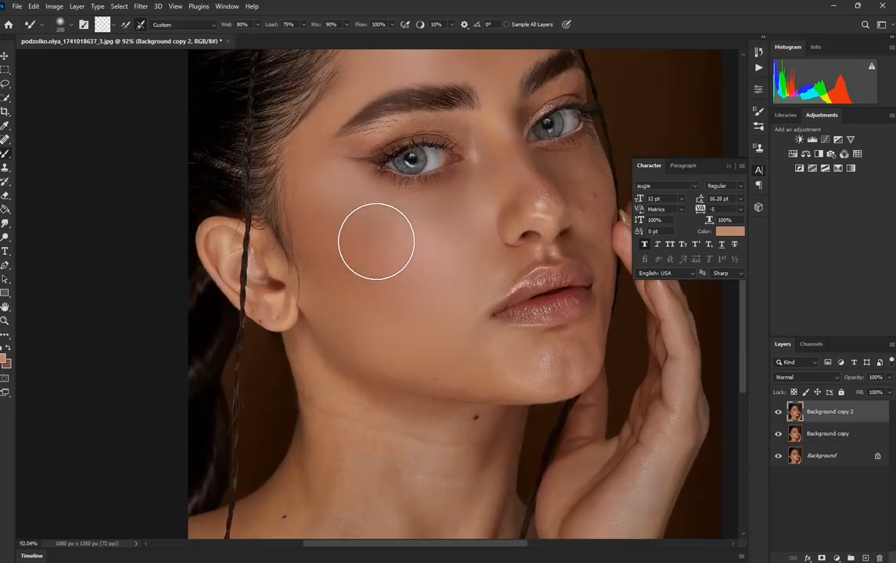
mouse_move(381, 233)
left_mouse_down()
mouse_move(391, 238)
mouse_move(356, 248)
mouse_move(360, 232)
left_mouse_up()
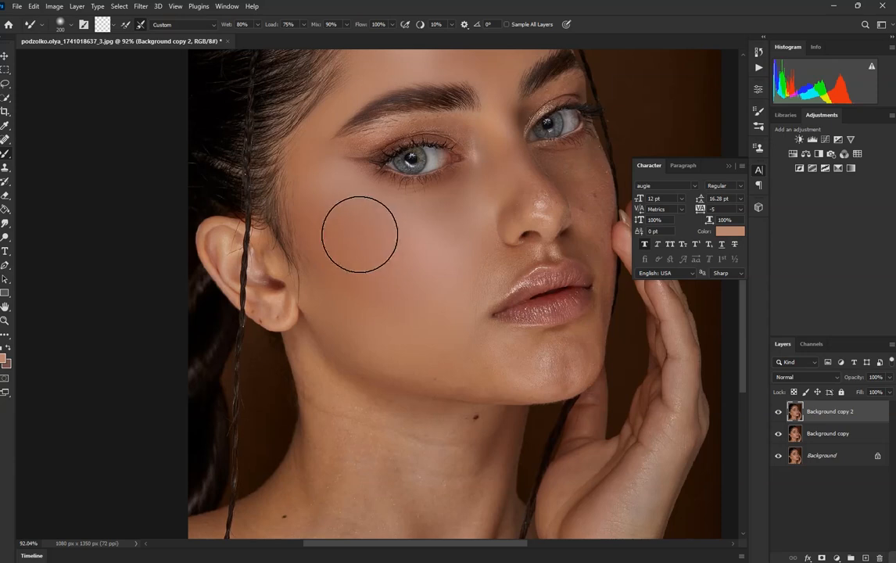
scroll(361, 232, "down", 4)
Step: Blend the neck skin below the jawline with the Mixer Brush, reducing its size to 175 and 125
scroll(356, 344, "up", 5)
scroll(367, 334, "up", 2)
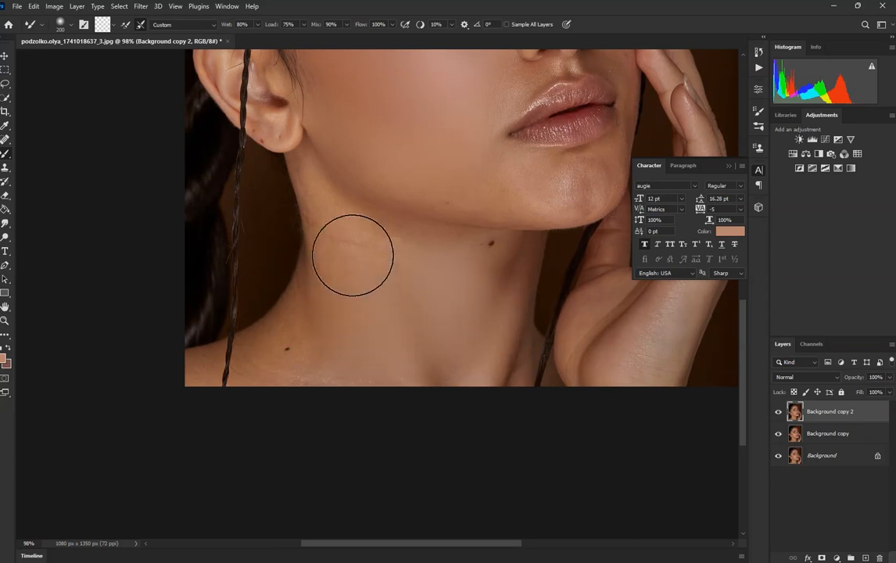
key("bracketleft")
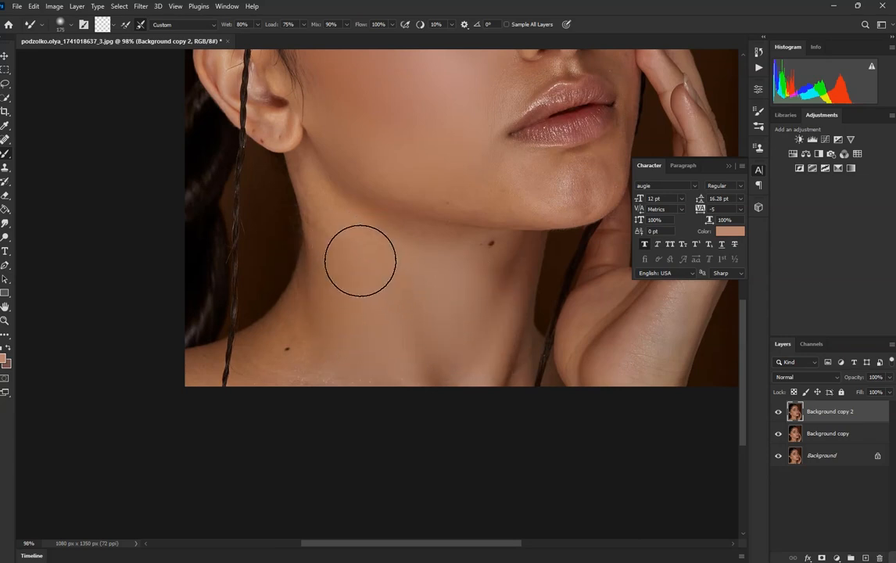
scroll(360, 251, "up", 5)
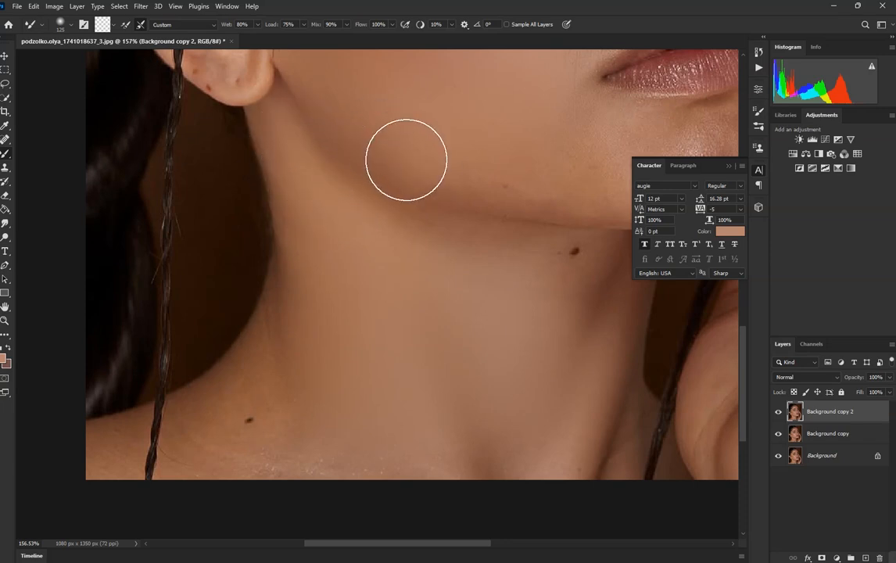
Step: Blend the shiny skin of the chin and below the lower lip with the Mixer Brush, reducing its size from 125 to 80
scroll(264, 198, "down", 4)
scroll(429, 186, "up", 2)
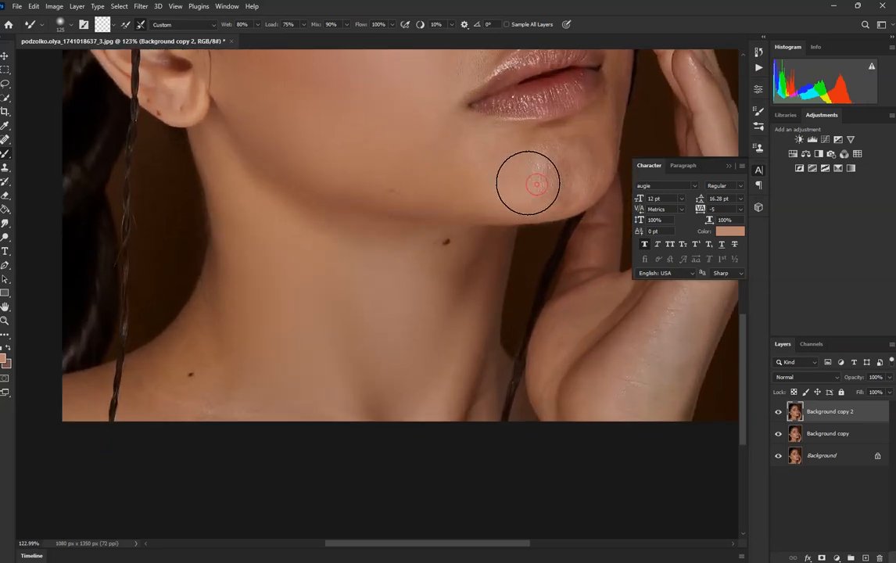
mouse_move(531, 179)
left_mouse_down()
mouse_move(459, 158)
mouse_move(513, 167)
left_mouse_up()
scroll(573, 167, "up", 3)
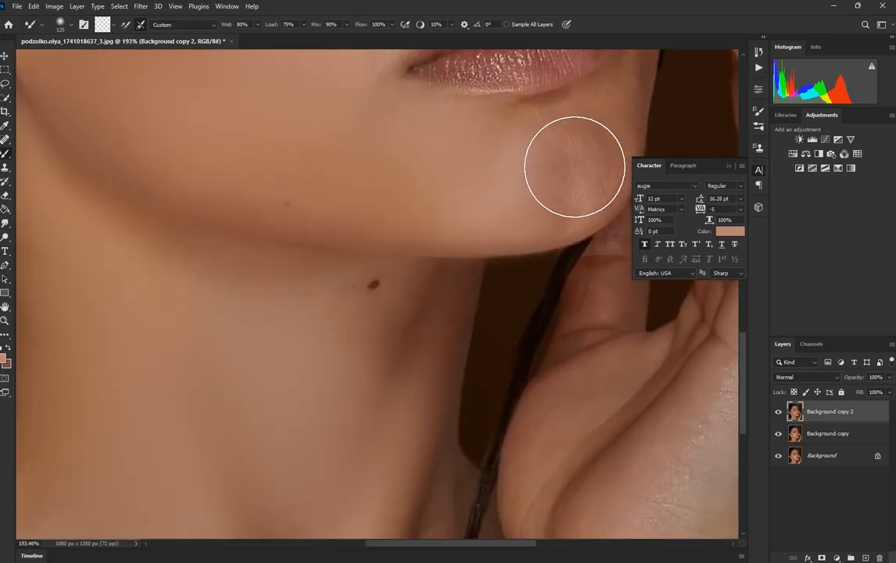
key("bracketleft")
key("bracketleft")
key("bracketleft")
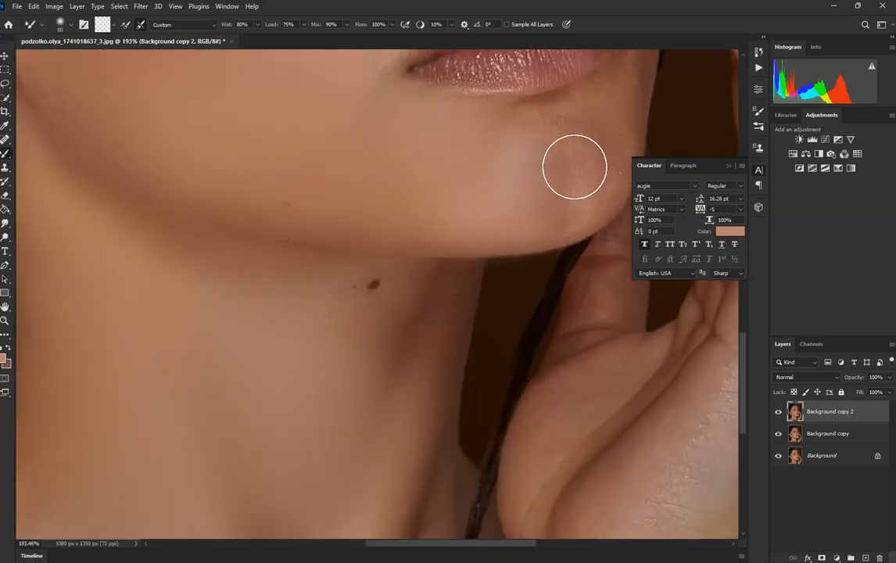
scroll(575, 167, "up", 3)
scroll(347, 205, "down", 2)
mouse_move(498, 140)
left_mouse_down()
mouse_move(488, 142)
mouse_move(518, 188)
left_mouse_up()
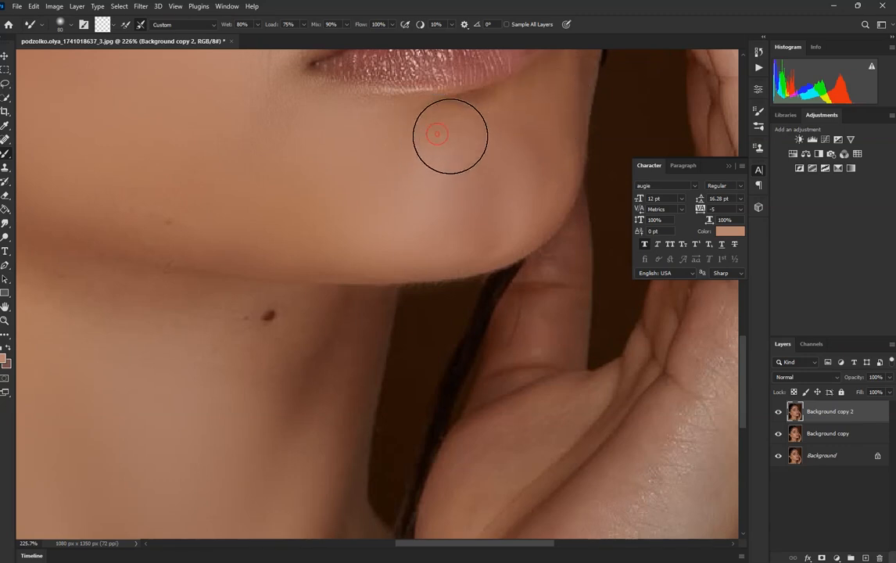
Step: Toggle the visibility of the Background copy 2 layer to compare the cheek, chin and neck before and after blending
scroll(485, 140, "down", 6)
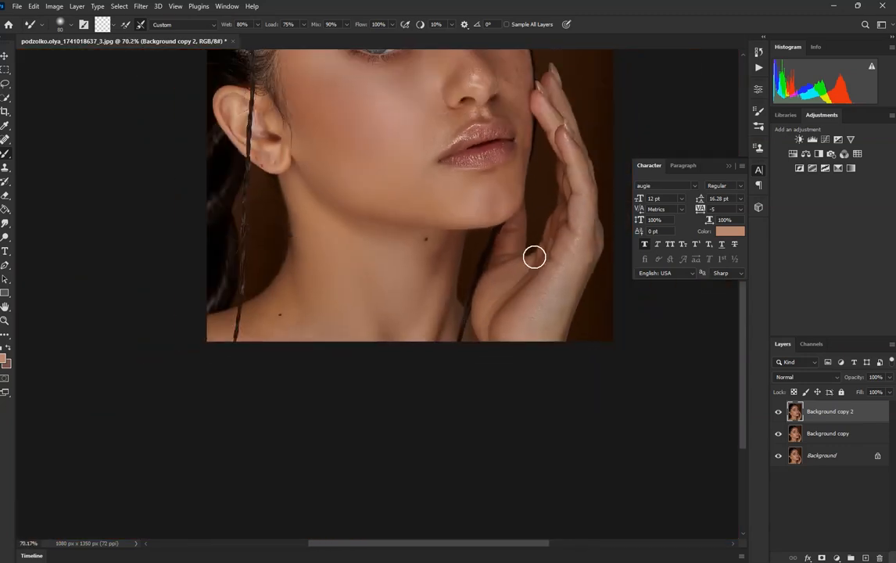
left_click(779, 412)
left_click(779, 413)
scroll(459, 284, "down", 3)
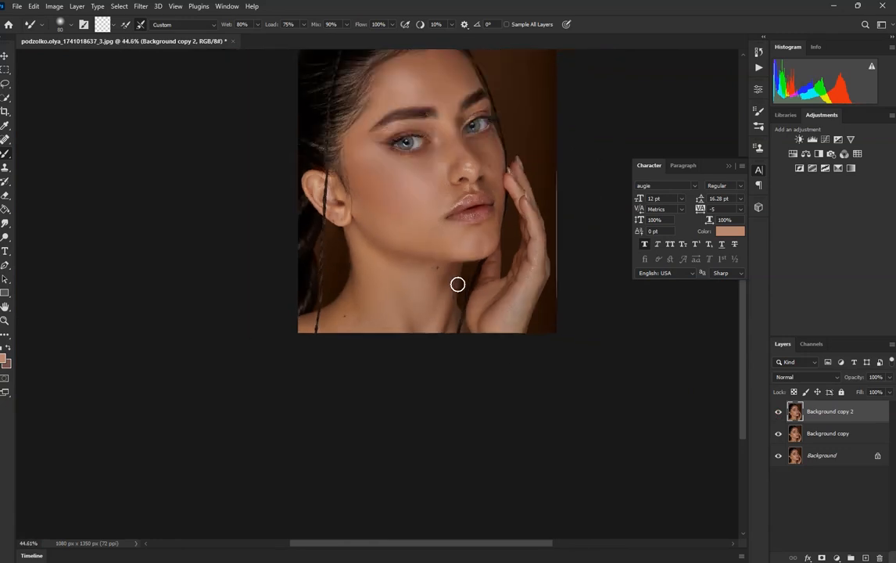
Step: Blend the shoulder skin on both sides of the thin braid with the Mixer Brush, reducing its size to 60 and 30
scroll(382, 285, "up", 3)
scroll(357, 334, "up", 2)
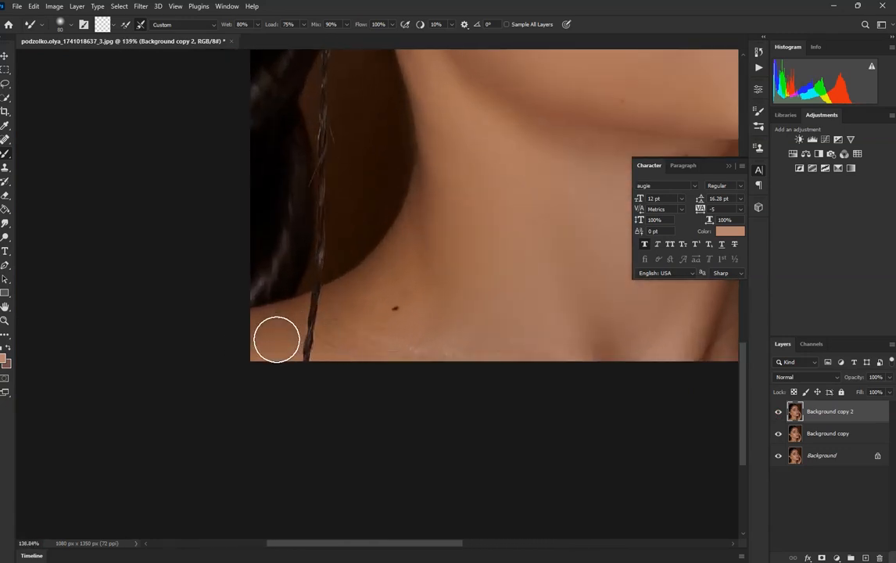
scroll(363, 335, "up", 1)
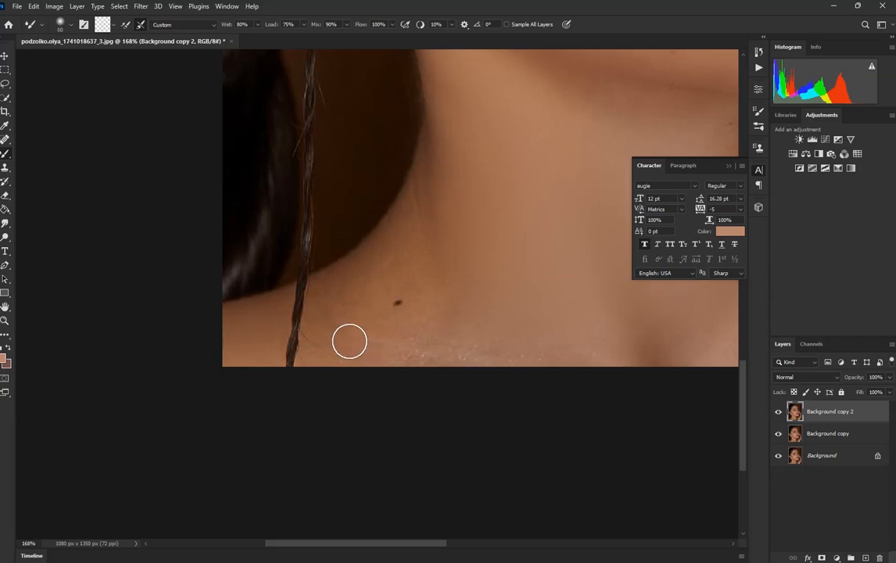
scroll(350, 342, "up", 4)
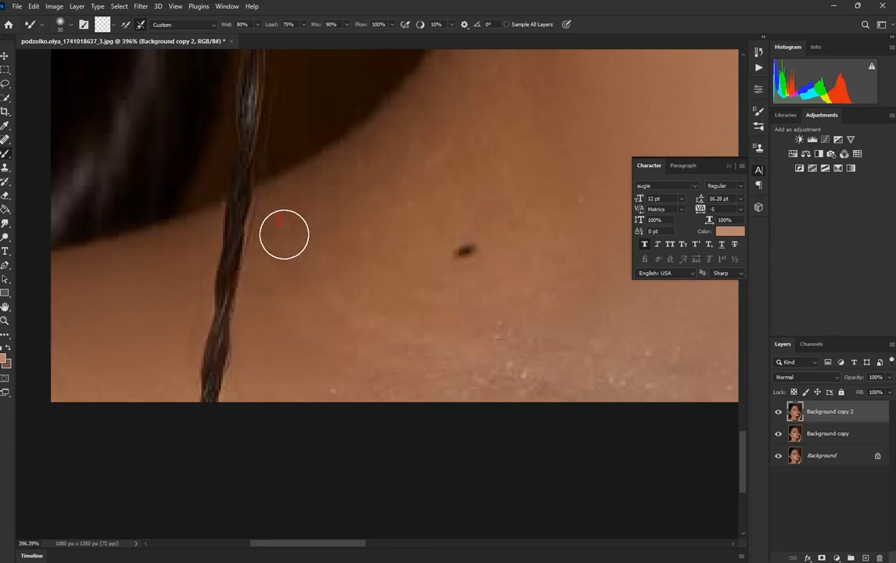
scroll(273, 271, "down", 2)
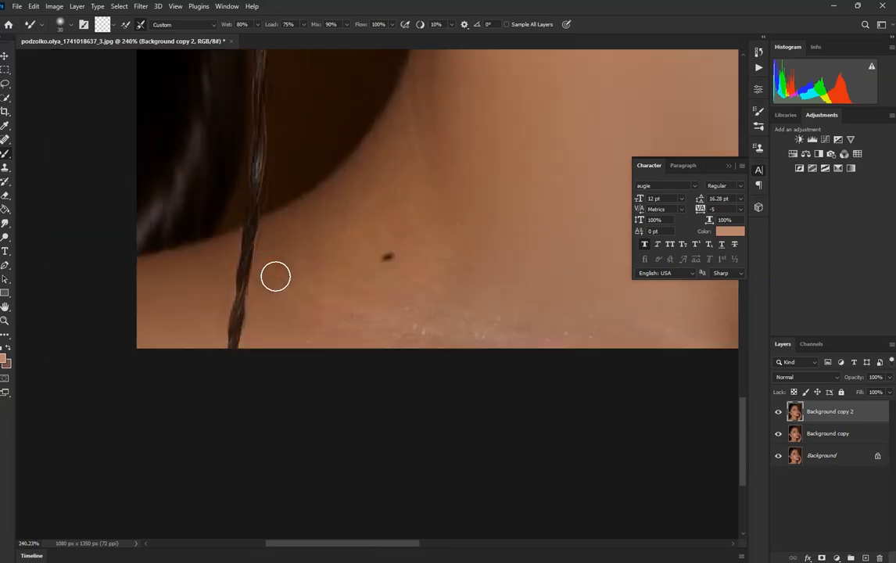
Step: Enlarge the Mixer Brush to size 80 and blend the shiny collarbone area and the skin up the side of the neck
key("bracketright")
key("bracketright")
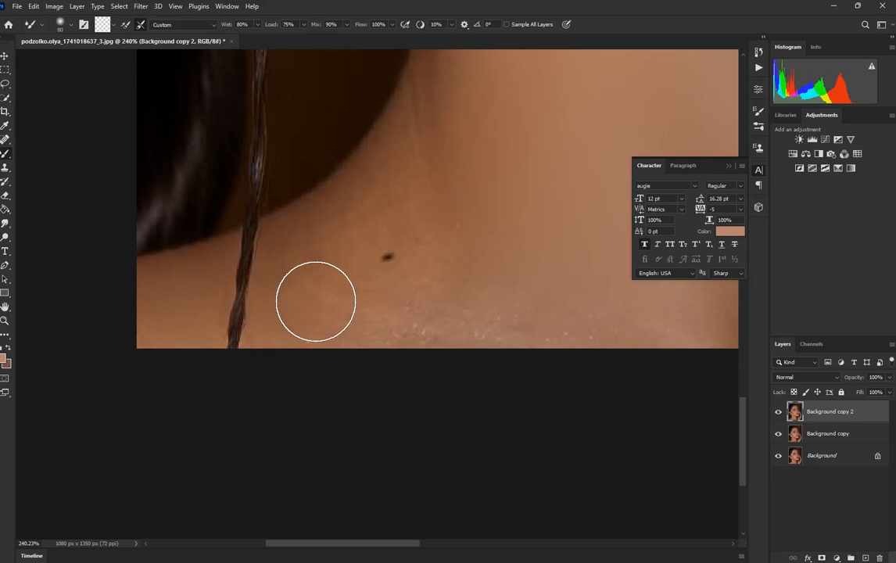
scroll(314, 300, "down", 2)
mouse_move(334, 305)
left_mouse_down()
mouse_move(400, 323)
mouse_move(386, 322)
mouse_move(442, 318)
left_mouse_up()
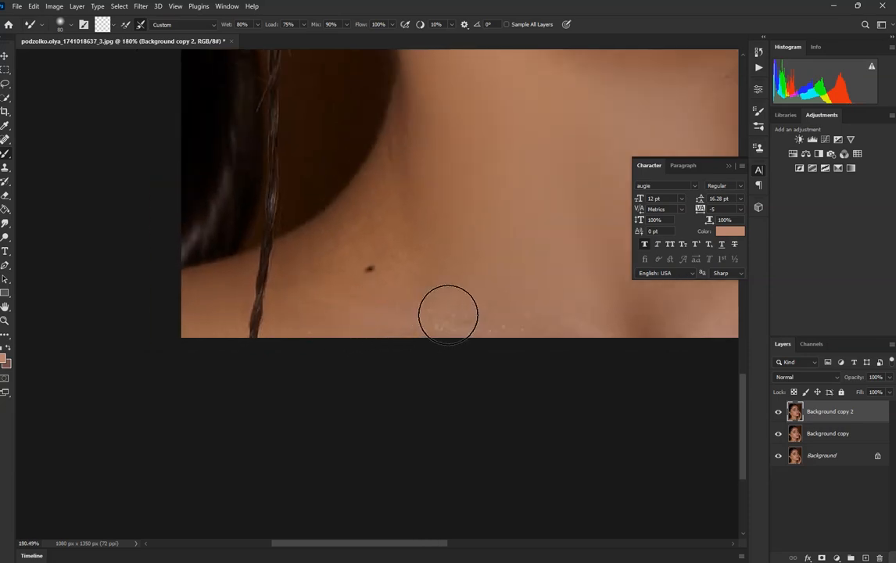
left_click_drag(434, 274, 409, 134)
mouse_move(394, 174)
left_mouse_down()
mouse_move(384, 194)
mouse_move(330, 232)
mouse_move(313, 275)
left_mouse_up()
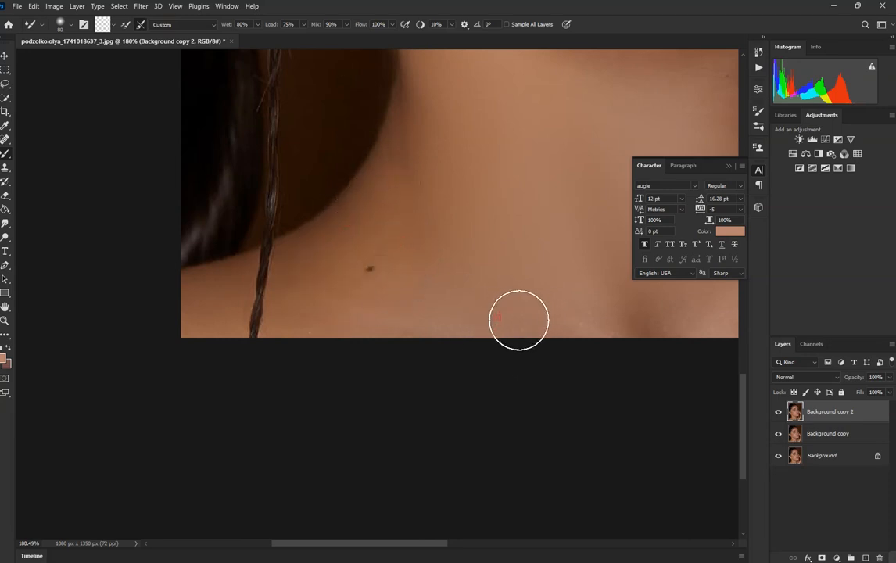
scroll(567, 305, "down", 3)
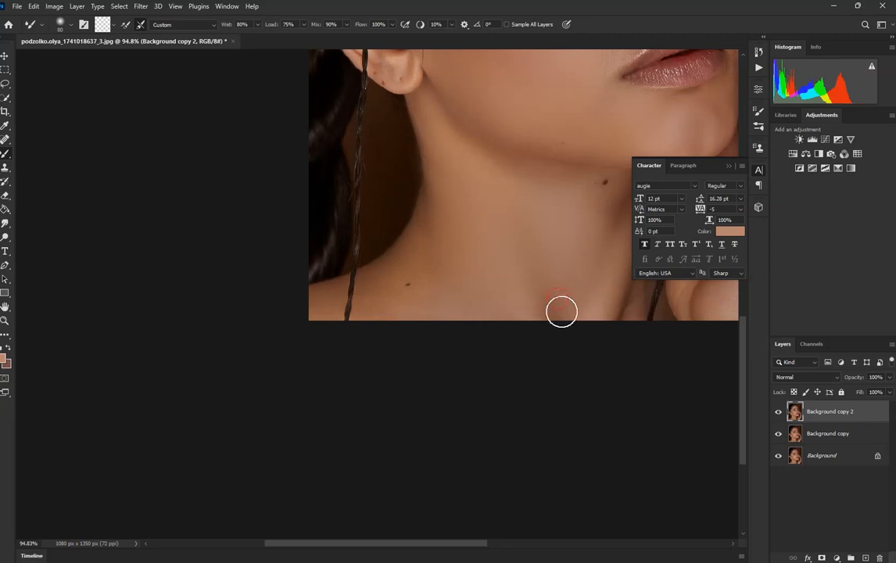
Step: Blend the freckled cheek beyond the nose and the shiny nose tip with the Mixer Brush at size 80
scroll(603, 307, "down", 4)
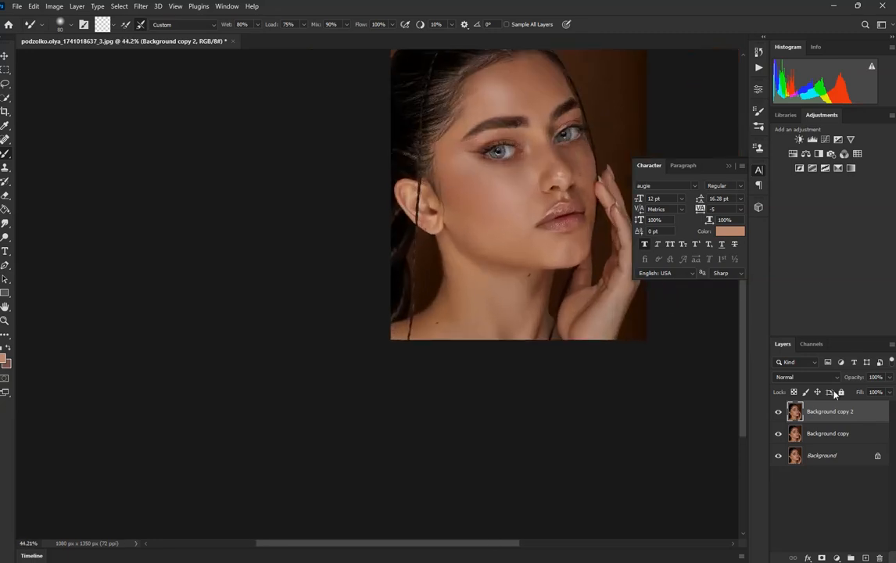
scroll(572, 222, "up", 3)
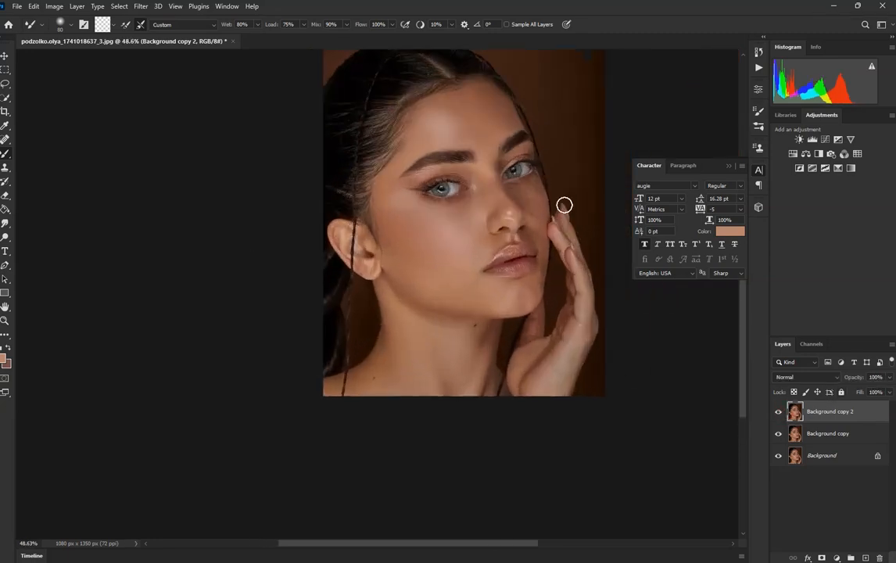
scroll(531, 204, "up", 3)
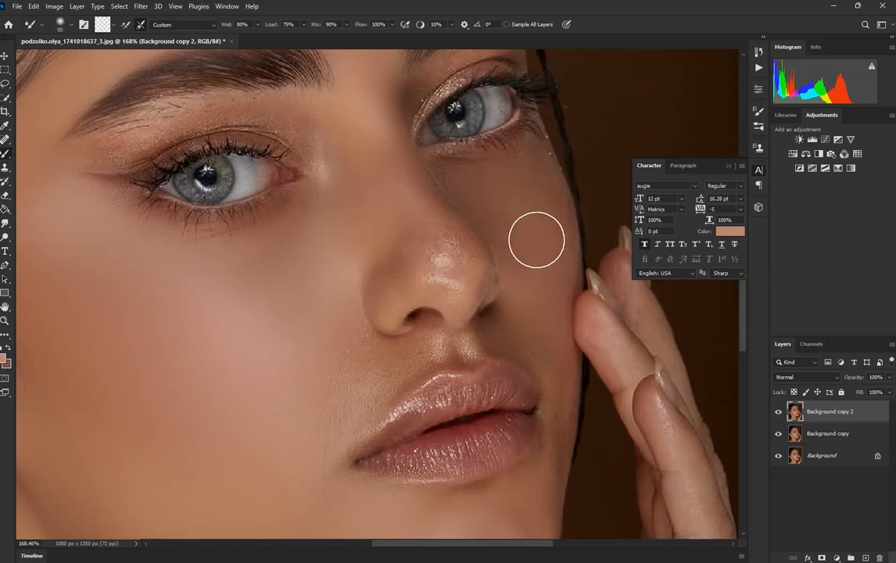
mouse_move(427, 259)
left_mouse_down()
mouse_move(438, 260)
mouse_move(444, 244)
mouse_move(453, 258)
left_mouse_up()
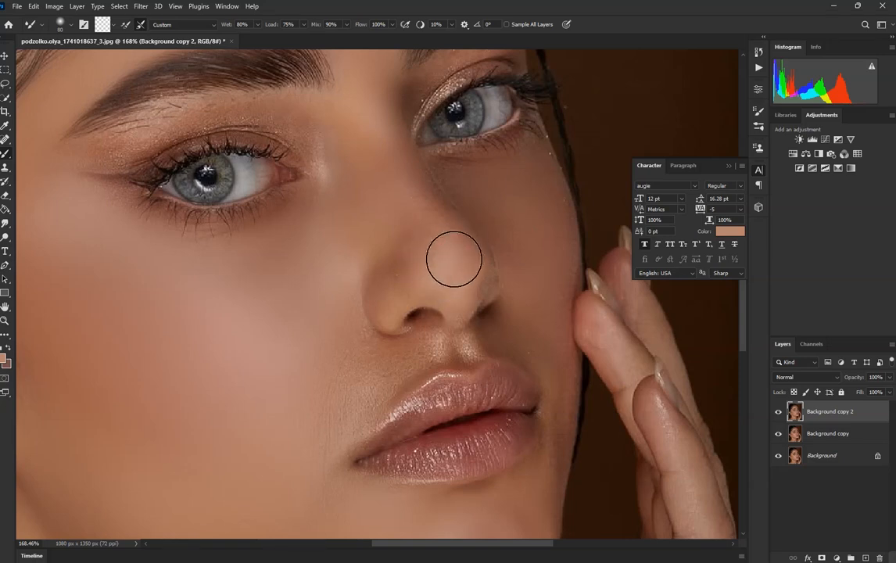
left_click_drag(432, 227, 446, 251)
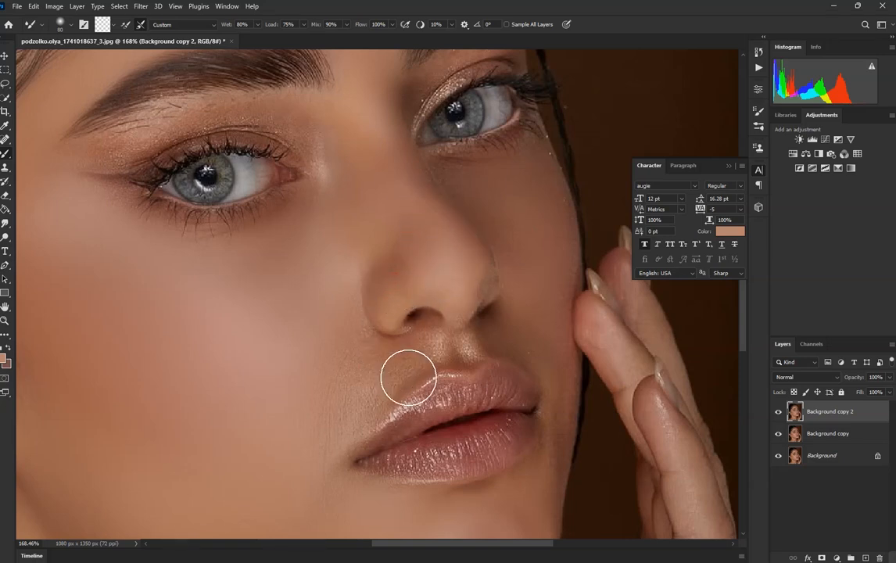
Step: Blend the textured skin between the nostril, the upper lip and the near mouth corner with the Mixer Brush
left_click_drag(410, 363, 407, 363)
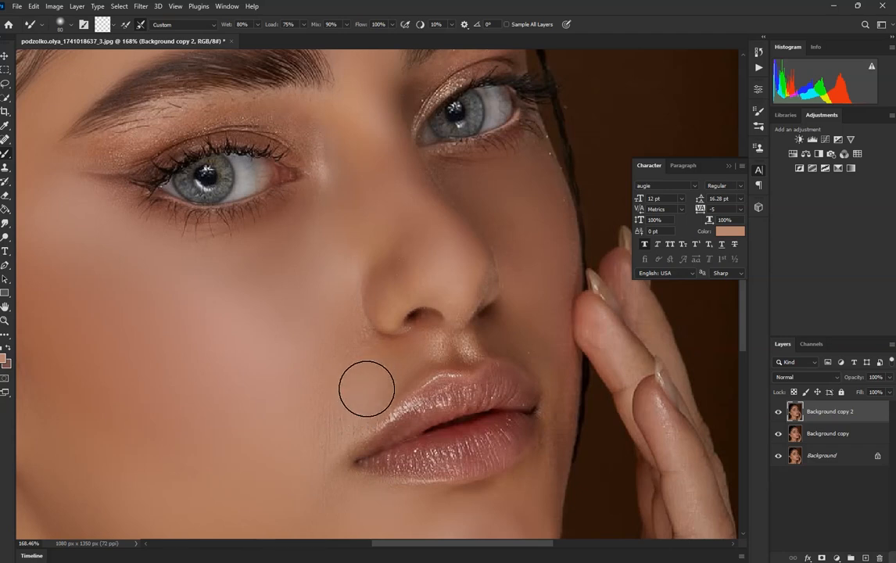
left_click_drag(344, 442, 342, 415)
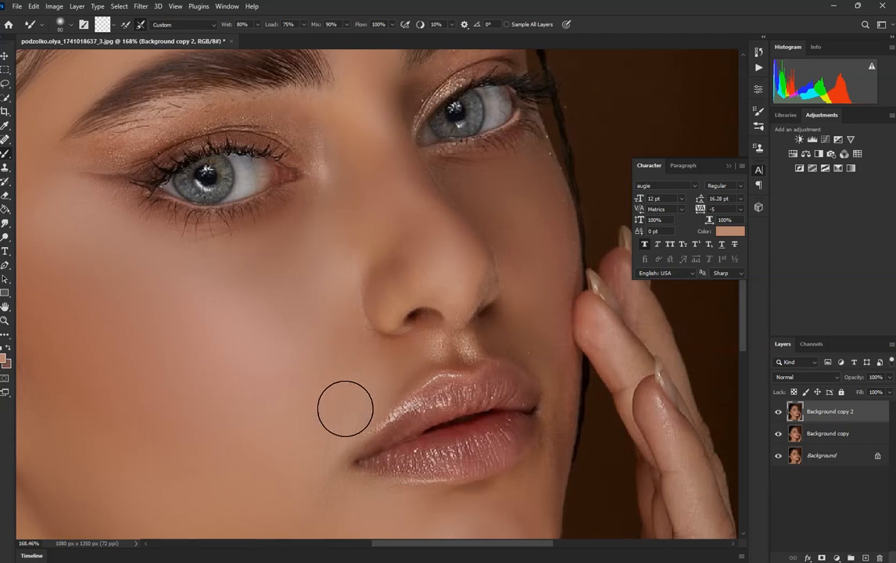
left_click_drag(313, 475, 322, 454)
scroll(442, 352, "down", 6)
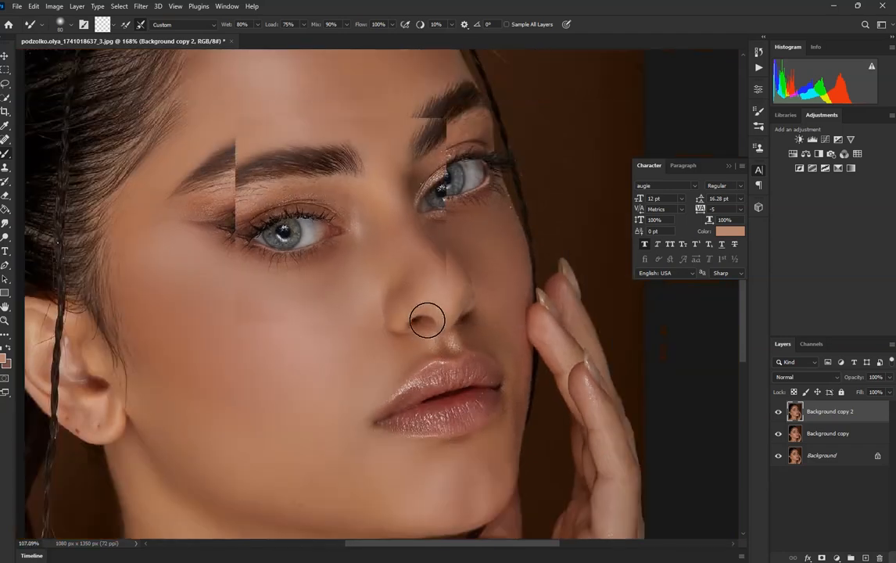
Step: Blend the skin beside the outer eye corner and around the eyelids with the Mixer Brush
scroll(425, 256, "up", 8)
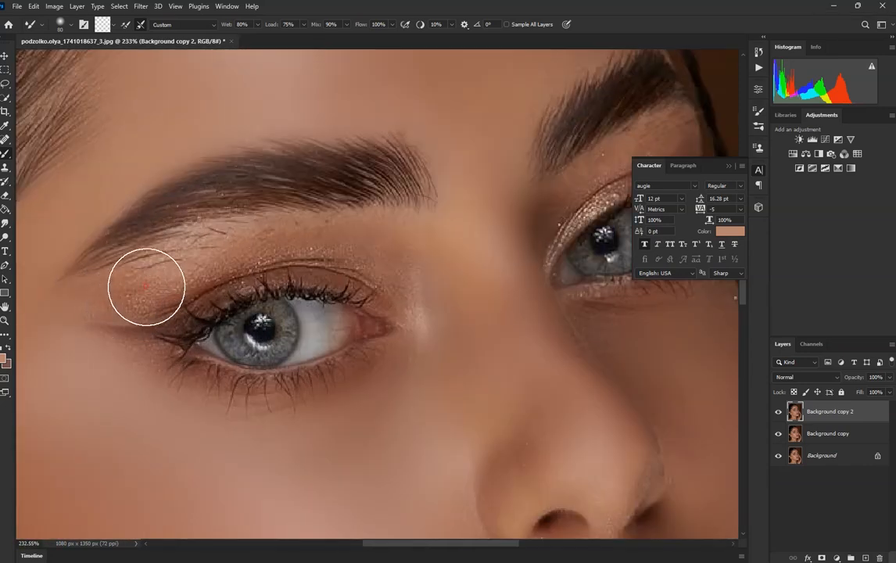
mouse_move(146, 286)
left_mouse_down()
mouse_move(116, 294)
mouse_move(140, 293)
mouse_move(190, 254)
mouse_move(167, 276)
mouse_move(144, 285)
mouse_move(184, 260)
mouse_move(102, 295)
left_mouse_up()
mouse_move(262, 246)
left_mouse_down()
mouse_move(239, 234)
mouse_move(258, 234)
mouse_move(229, 241)
mouse_move(334, 232)
mouse_move(326, 225)
mouse_move(385, 251)
mouse_move(386, 237)
mouse_move(424, 295)
mouse_move(409, 259)
left_mouse_up()
scroll(380, 208, "down", 6)
Step: Reduce the Mixer Brush size to 50 and blend the skin around the far mouth corner and above the upper lip
scroll(460, 287, "up", 4)
scroll(427, 197, "up", 2)
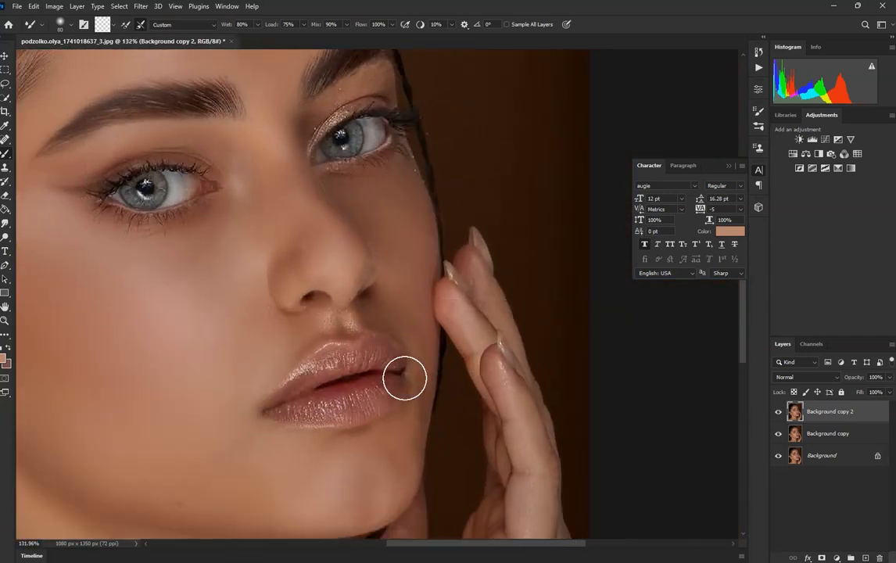
scroll(419, 426, "up", 2)
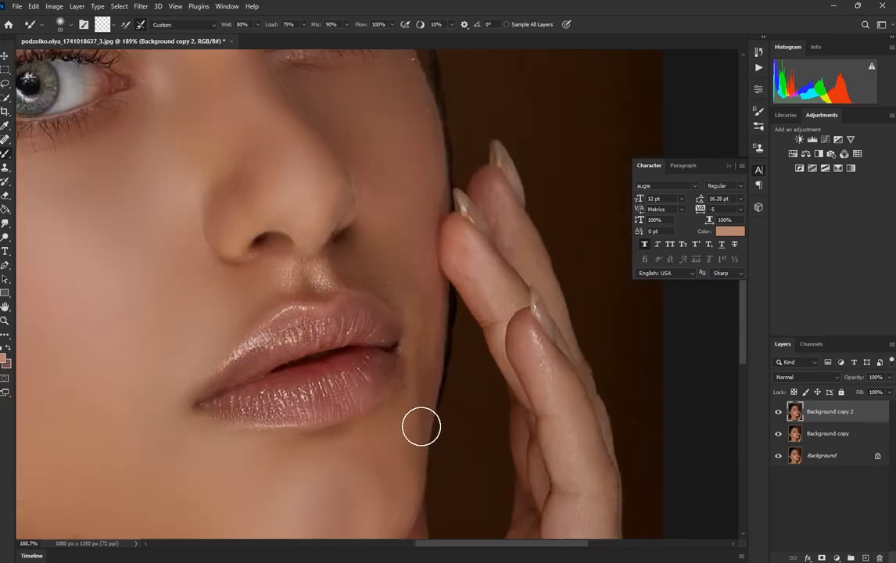
scroll(421, 426, "up", 3)
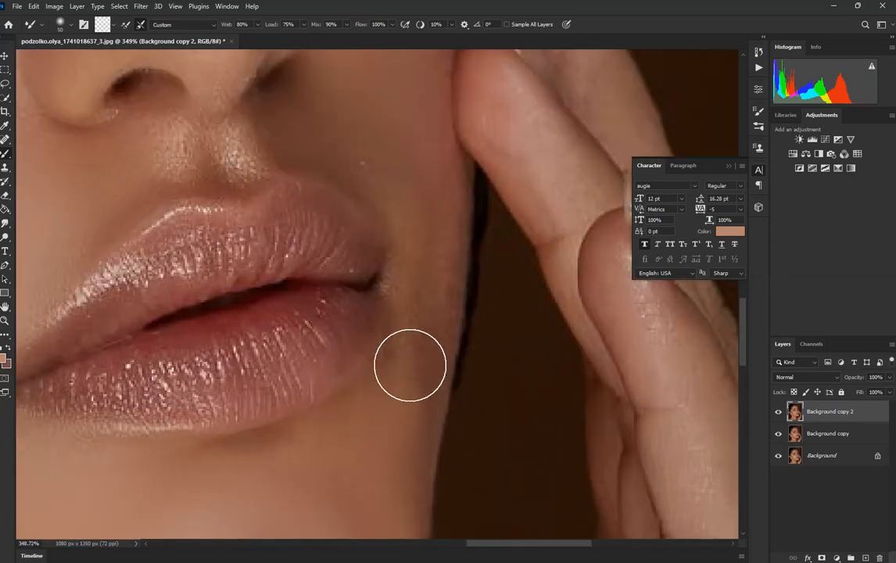
mouse_move(393, 417)
left_mouse_down()
mouse_move(431, 313)
mouse_move(419, 328)
mouse_move(423, 254)
mouse_move(429, 267)
mouse_move(424, 179)
mouse_move(427, 260)
mouse_move(436, 238)
mouse_move(373, 152)
mouse_move(234, 152)
mouse_move(248, 167)
mouse_move(178, 156)
left_mouse_up()
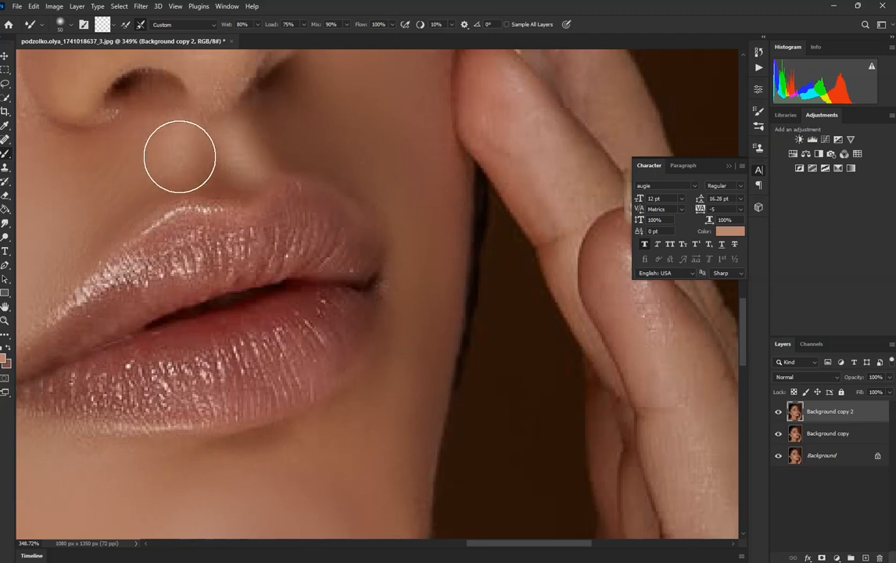
Step: Enlarge the Mixer Brush to size 125 and blend the skin of the wrist and the heel of the hand
scroll(270, 218, "down", 2)
scroll(389, 269, "down", 3)
scroll(251, 160, "up", 2)
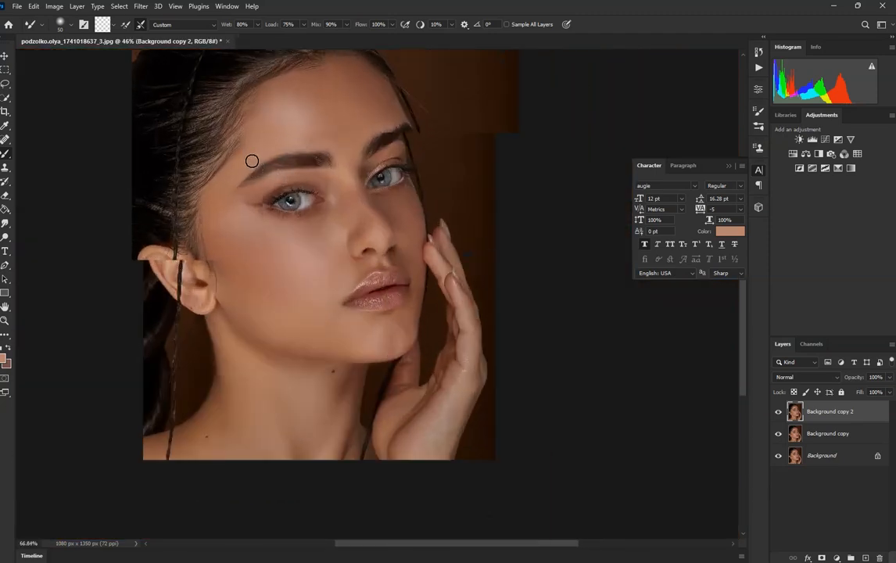
scroll(380, 260, "down", 1)
scroll(456, 399, "up", 3)
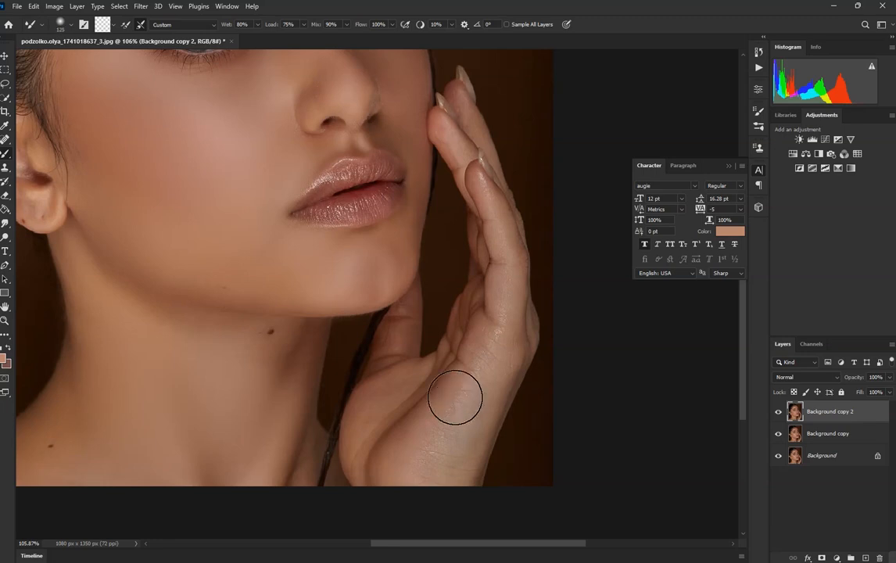
scroll(456, 399, "up", 4)
mouse_move(422, 465)
left_mouse_down()
mouse_move(415, 487)
mouse_move(424, 482)
left_mouse_up()
mouse_move(501, 374)
left_mouse_down()
mouse_move(483, 404)
mouse_move(510, 320)
mouse_move(520, 324)
mouse_move(537, 283)
left_mouse_up()
Step: Reduce the Mixer Brush size to 70 and blend the skin along the outer edge of the hand toward the lower finger
key("bracketleft")
key("bracketleft")
key("bracketleft")
scroll(538, 283, "up", 2)
mouse_move(537, 283)
left_mouse_down()
mouse_move(539, 190)
mouse_move(543, 214)
mouse_move(556, 126)
mouse_move(542, 232)
left_mouse_up()
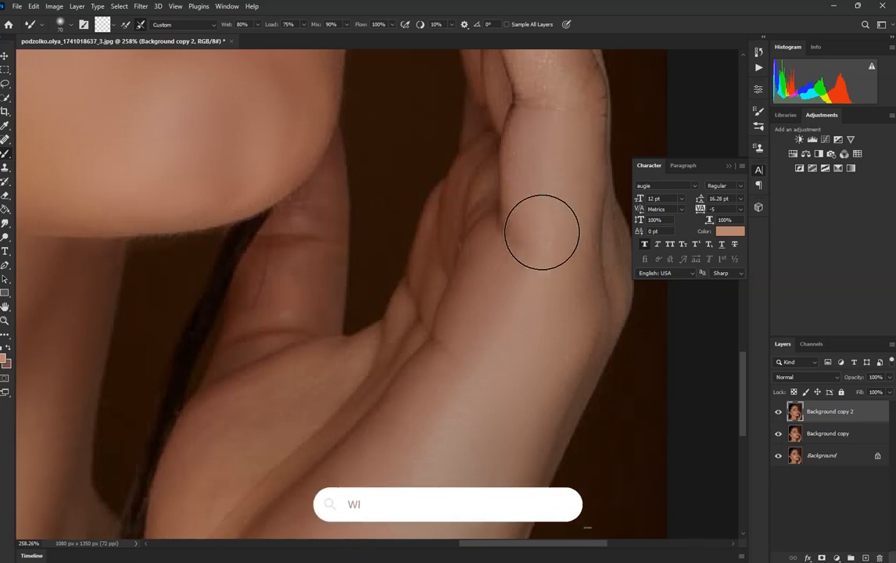
Step: Examine the blended skin on the hand, around the eyes and across the whole face
scroll(544, 242, "down", 3)
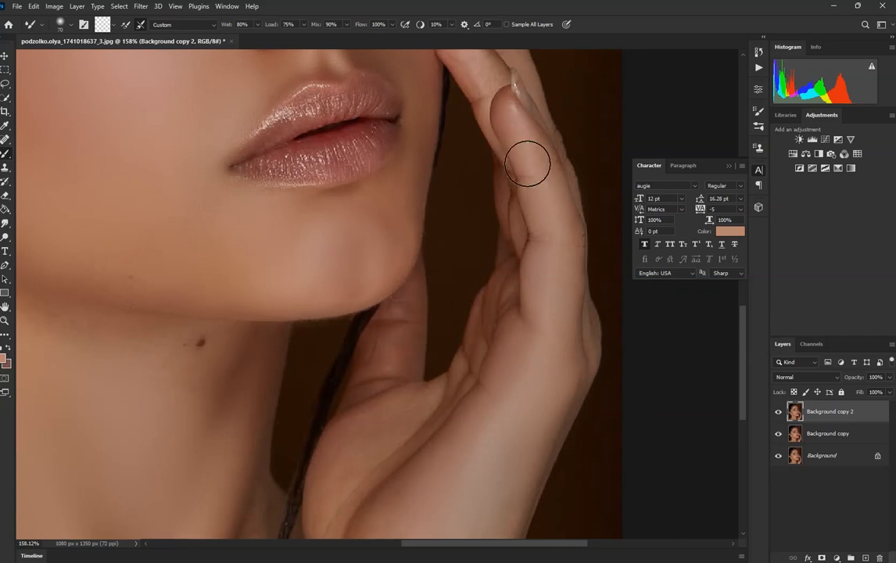
scroll(528, 143, "down", 6)
scroll(365, 271, "up", 3)
scroll(452, 188, "up", 5)
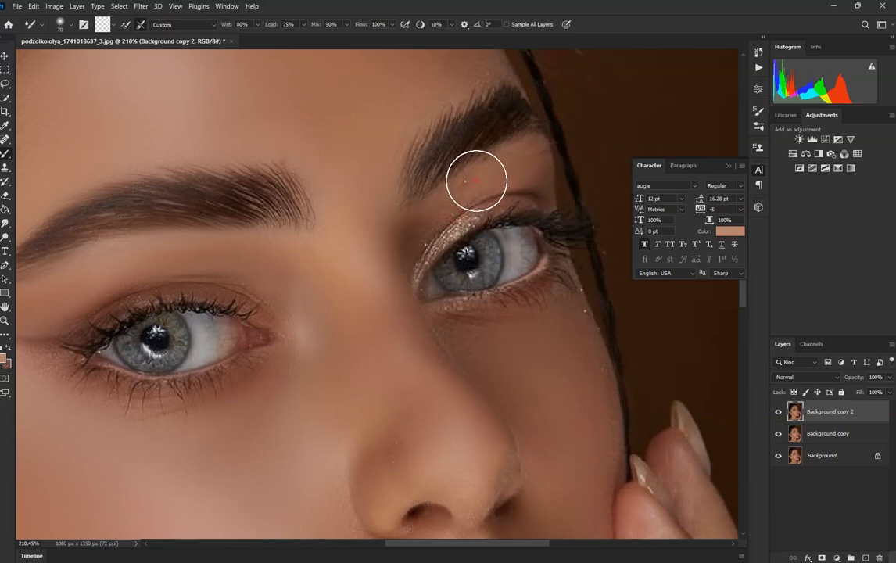
scroll(82, 379, "down", 3)
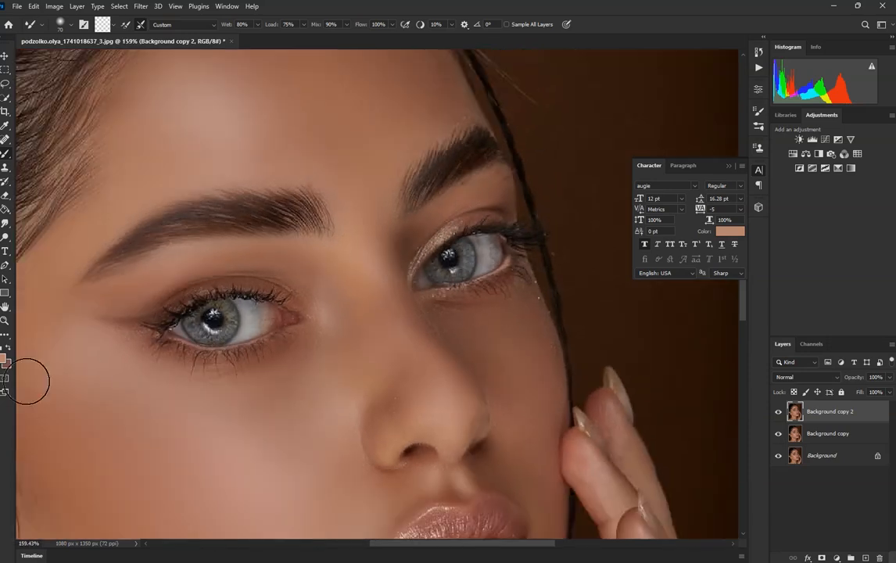
scroll(129, 341, "up", 3)
scroll(344, 250, "down", 5)
scroll(221, 362, "up", 2)
scroll(415, 269, "down", 1)
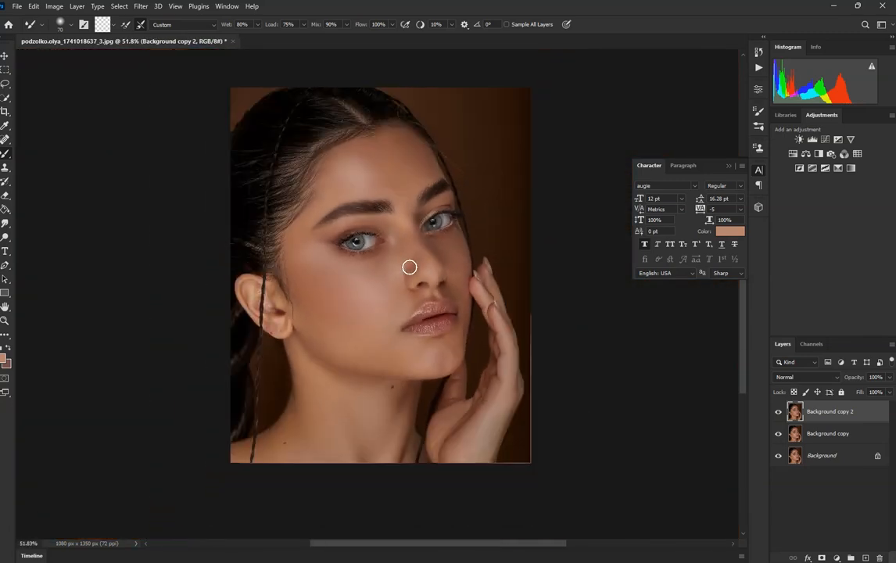
Step: Toggle Background copy 2 off and on to compare the smoothed skin, and inspect the face up close
left_click(776, 417)
left_click(776, 417)
left_click(776, 417)
left_click(775, 416)
left_click(778, 416)
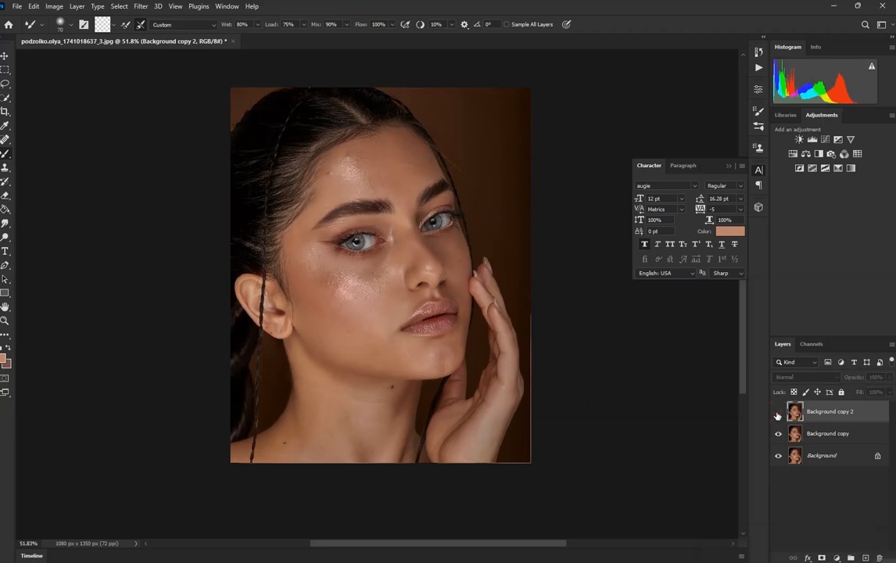
left_click(779, 415)
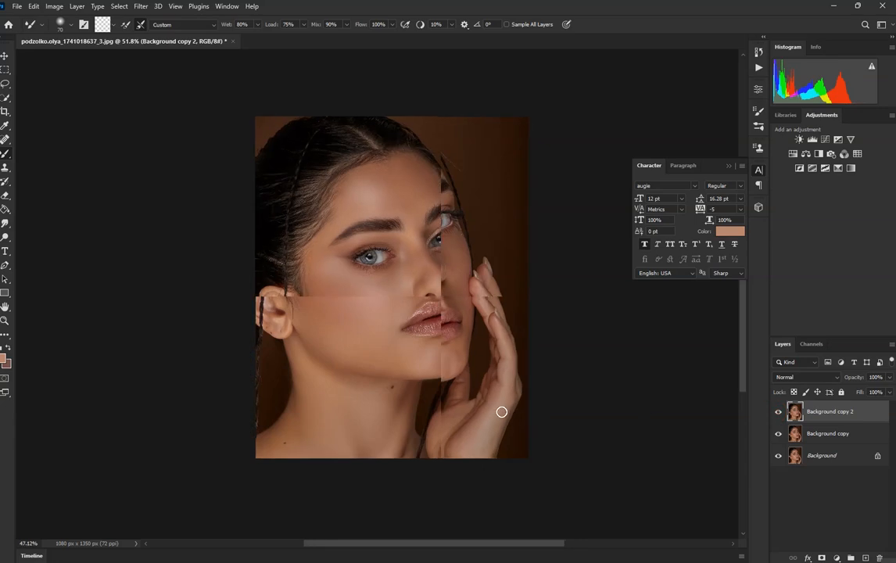
scroll(424, 335, "up", 5)
scroll(413, 332, "down", 5)
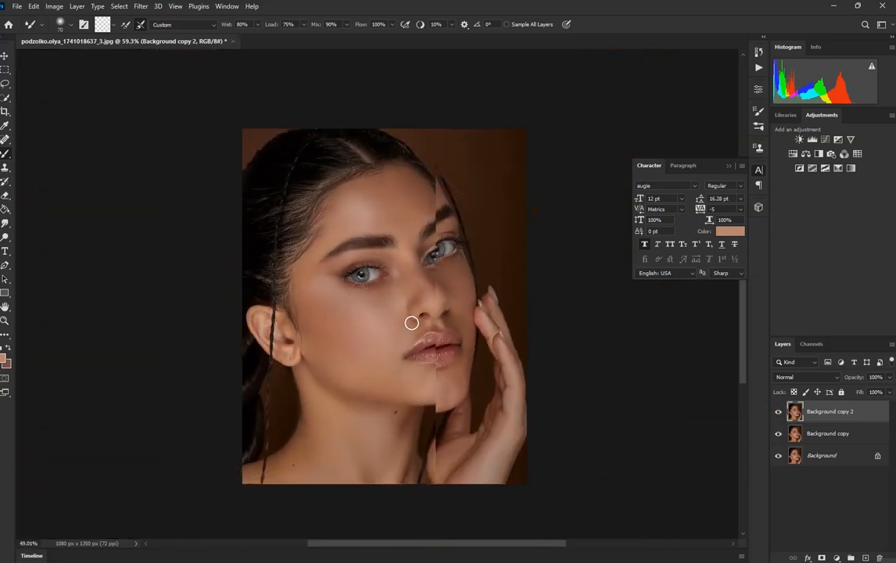
scroll(352, 341, "up", 2)
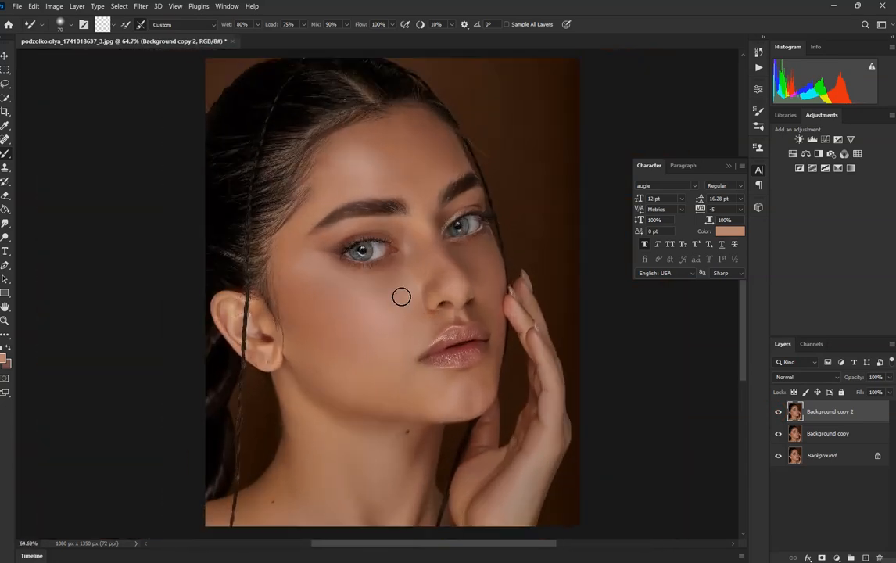
scroll(402, 297, "up", 3)
scroll(326, 219, "up", 3)
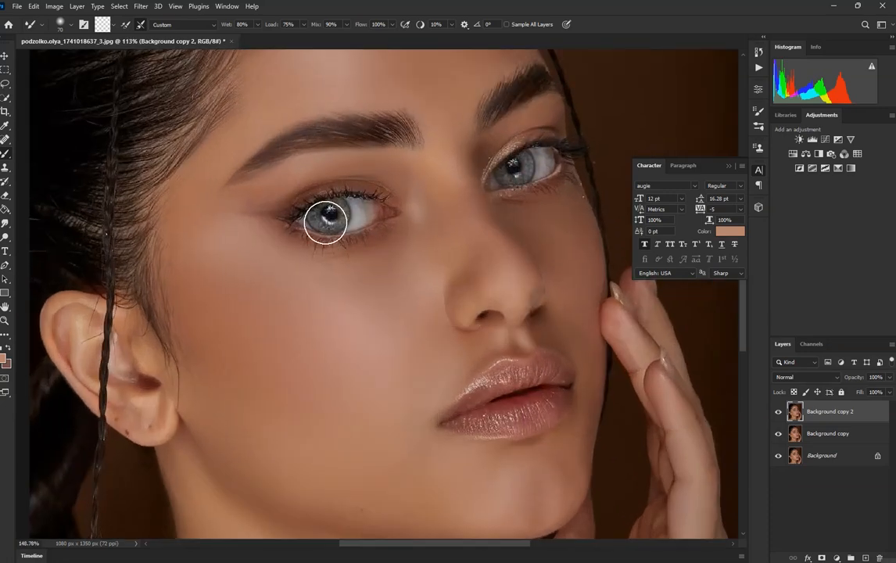
scroll(344, 187, "down", 3)
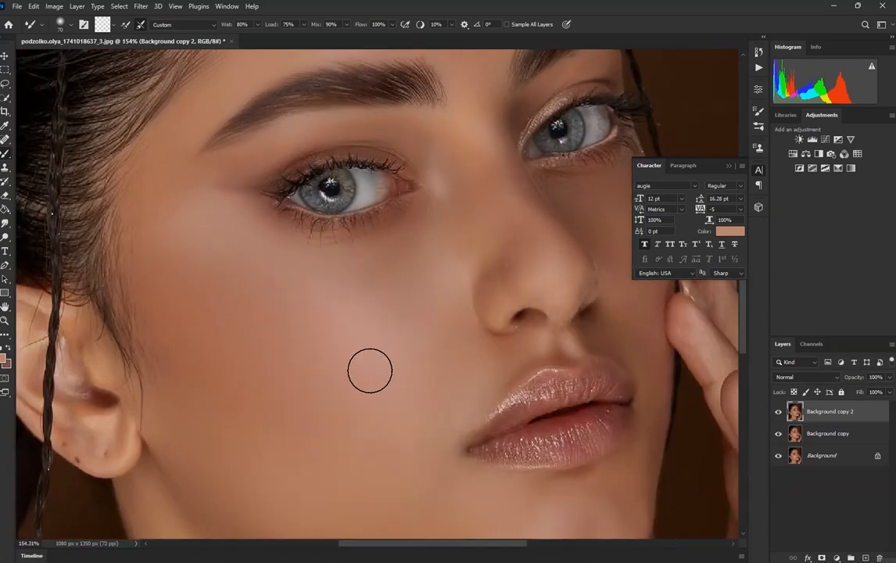
scroll(373, 308, "down", 1)
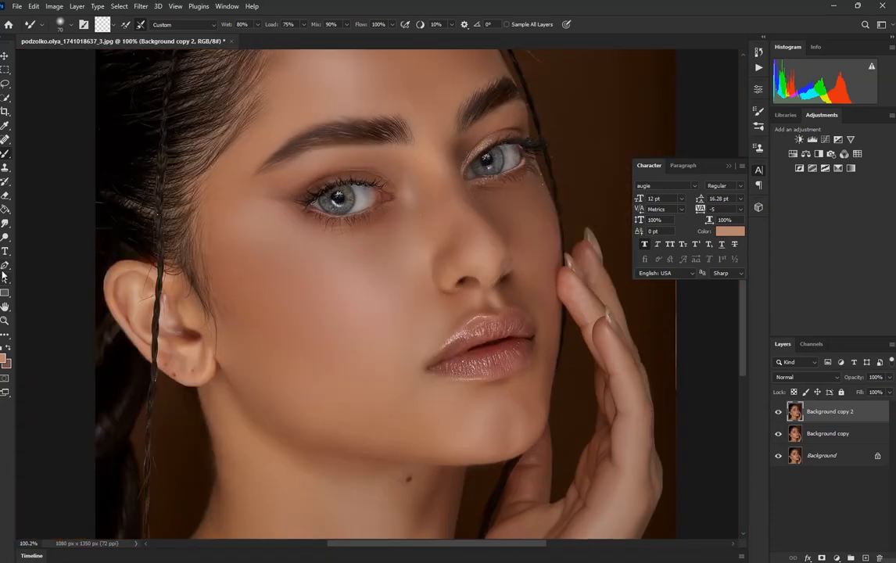
Step: Activate the Dodge tool and hide every layer beneath Background copy 4
left_click(5, 238)
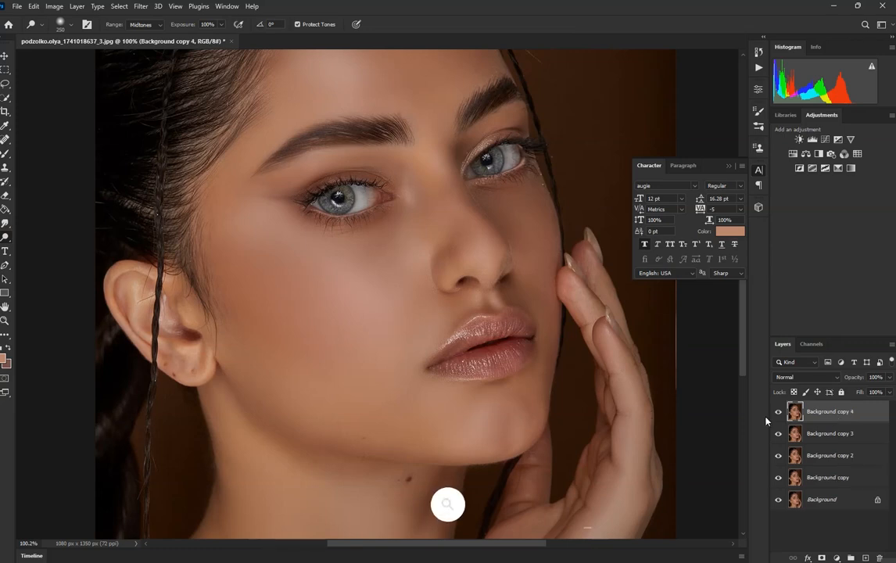
left_click(777, 434)
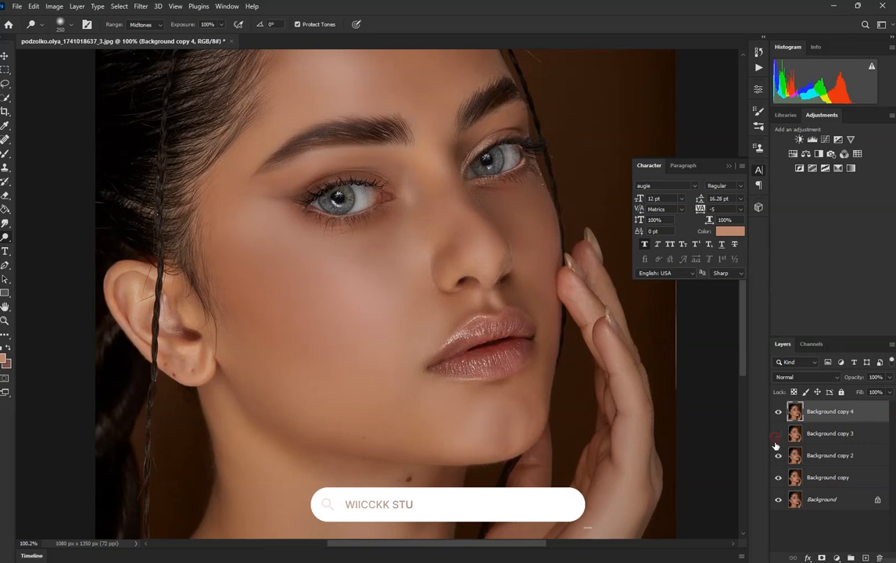
left_click(778, 501)
scroll(465, 259, "down", 3)
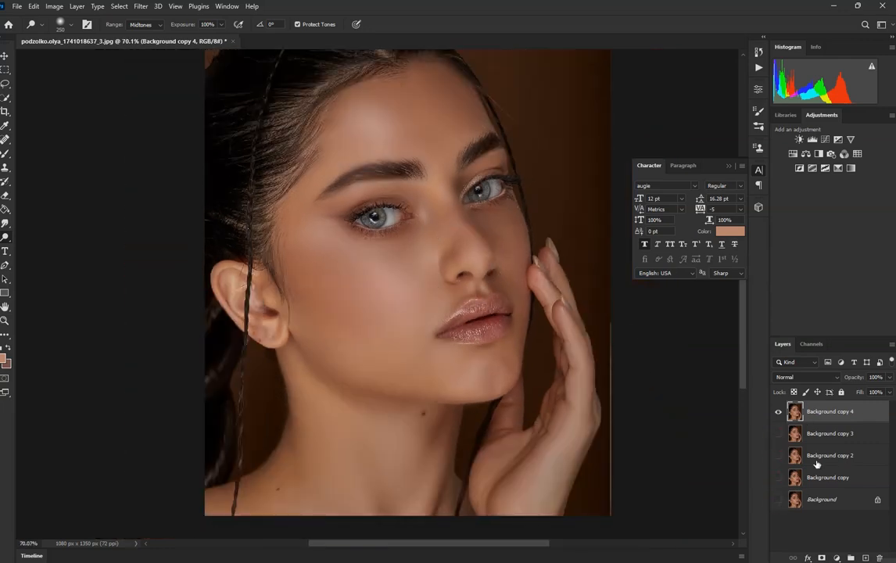
scroll(376, 235, "up", 2)
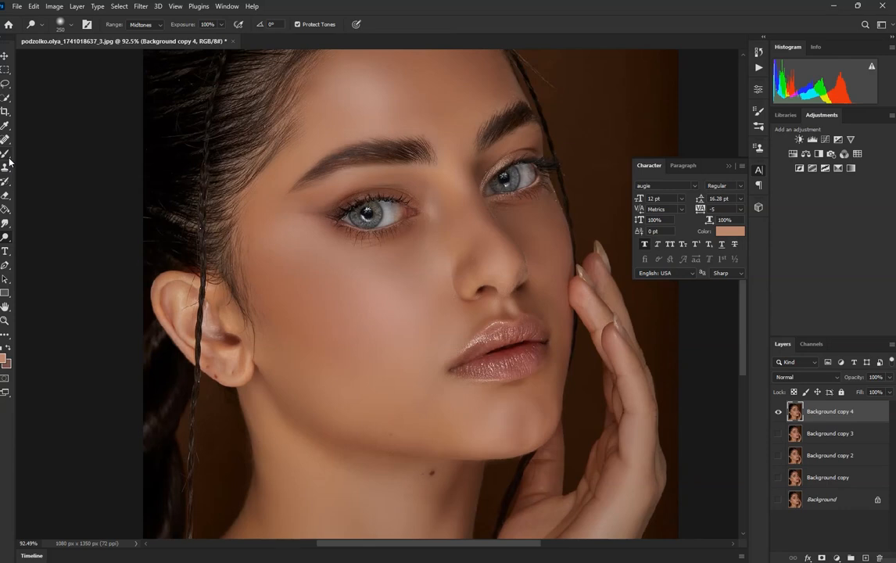
Step: Lighten the near cheekbone with the Dodge tool at size 300, range Midtones and 60% exposure
left_click(7, 239)
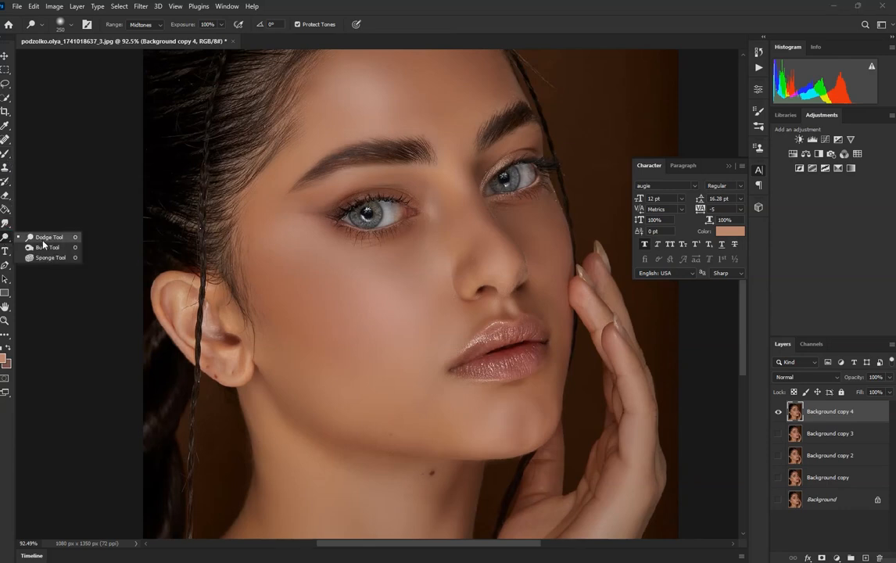
left_click(43, 241)
key("bracketright")
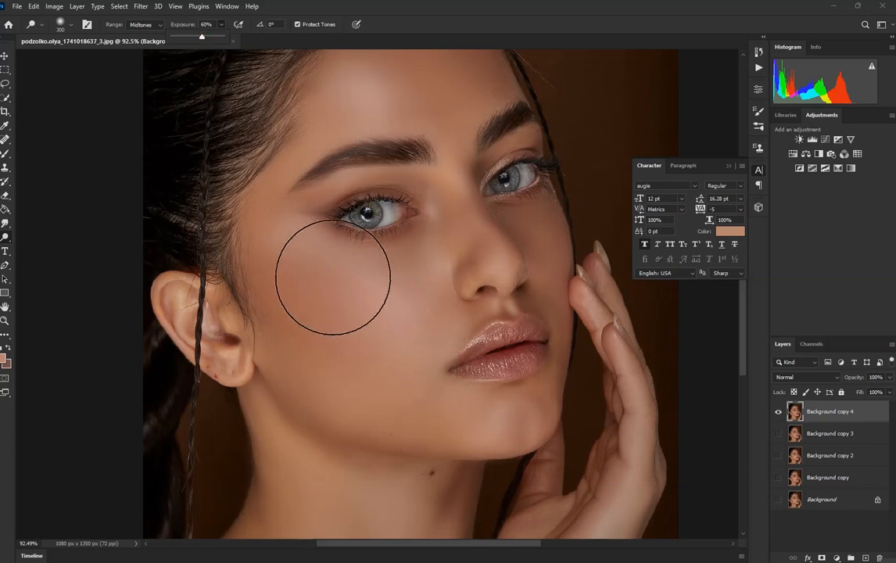
left_click_drag(306, 233, 362, 298)
left_click(427, 277)
Step: Compare the dodged Background copy 4 with Background copy 3 and the original Background by toggling layer visibility
scroll(411, 345, "down", 5)
left_click(779, 412)
left_click(779, 412)
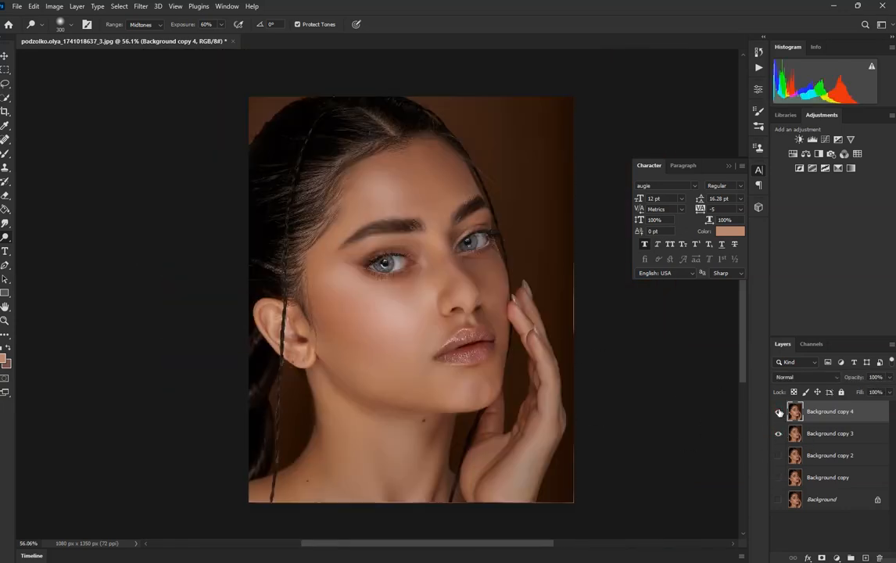
left_click(779, 412)
left_click(779, 412)
left_click(779, 412)
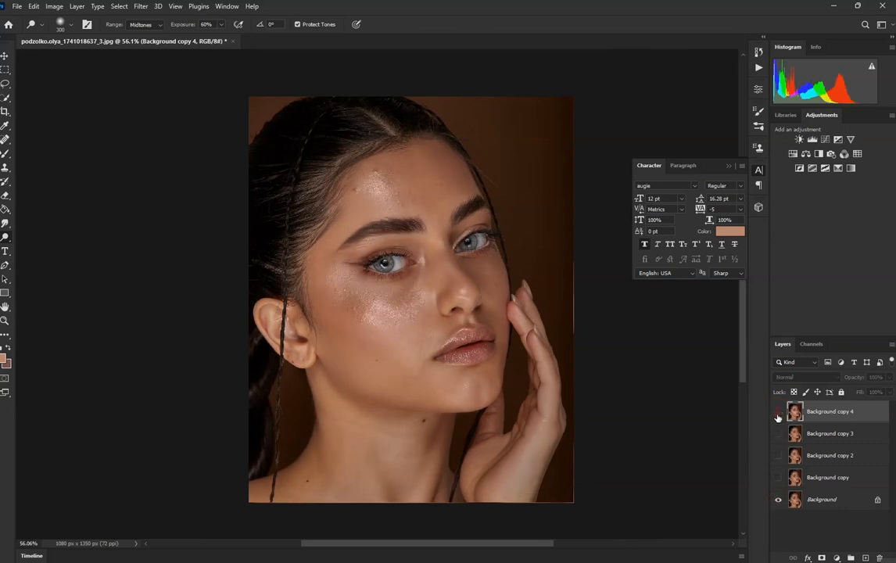
left_click(779, 412)
Step: Lighten the forehead above the near eyebrow with the Dodge tool and compare it with the original Background
scroll(336, 277, "up", 2)
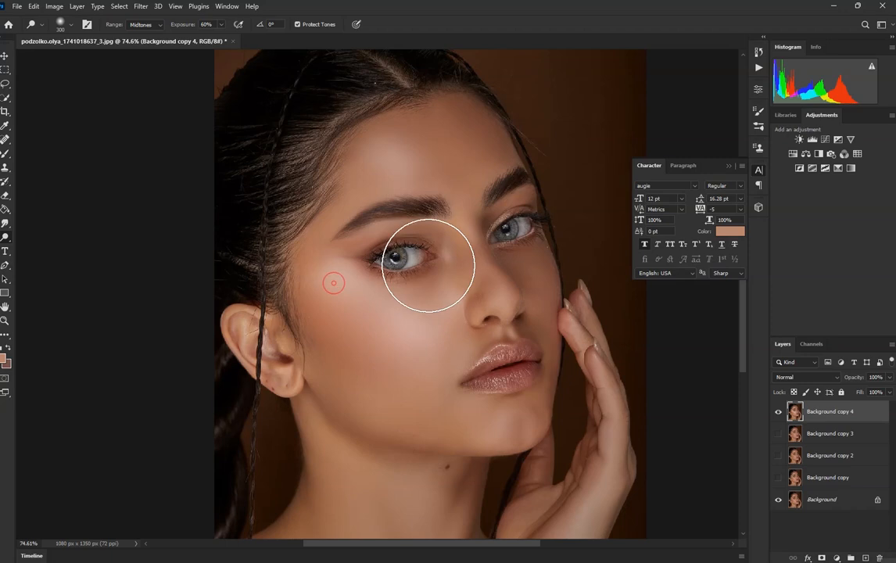
mouse_move(399, 179)
left_mouse_down()
mouse_move(369, 169)
mouse_move(402, 160)
left_mouse_up()
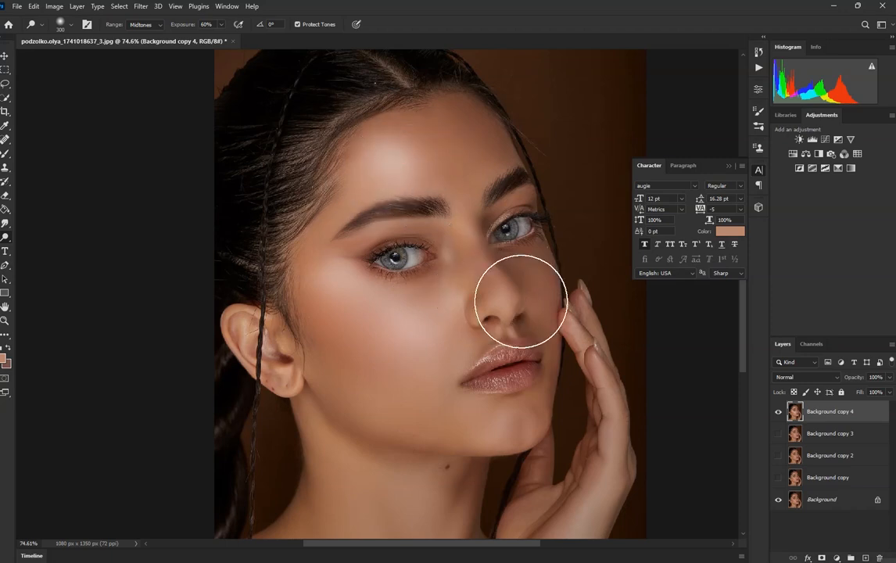
left_click(780, 413)
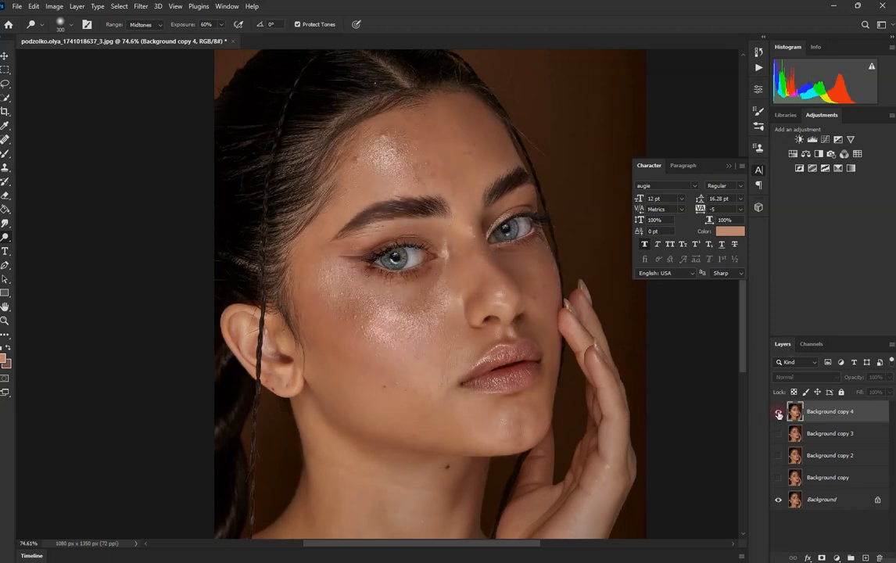
left_click(779, 414)
Step: Lighten the skin beside the nose and on the inner cheek with the Dodge tool, using brush sizes 125 and 250
scroll(430, 212, "up", 2)
key("bracketleft")
key("bracketleft")
key("bracketleft")
key("bracketleft")
key("bracketleft")
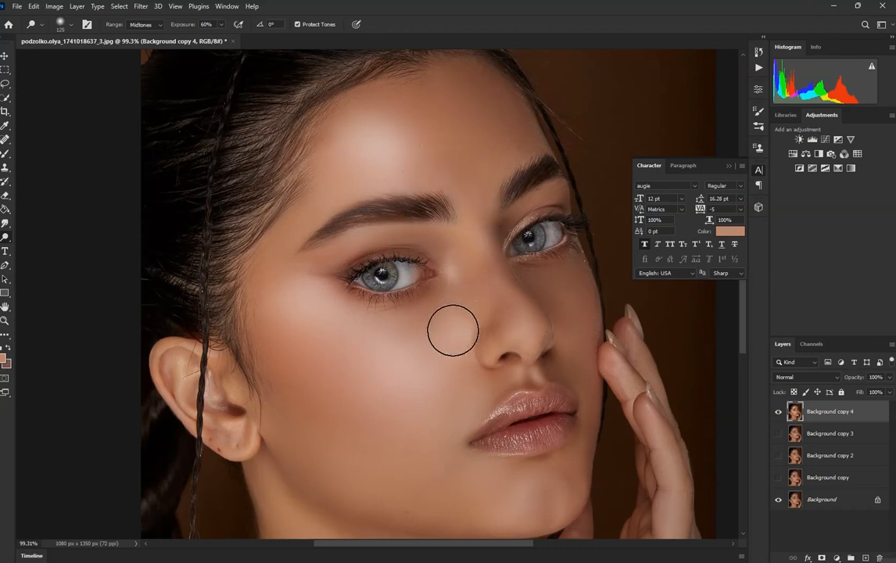
key("bracketright")
key("bracketright")
key("bracketright")
key("bracketright")
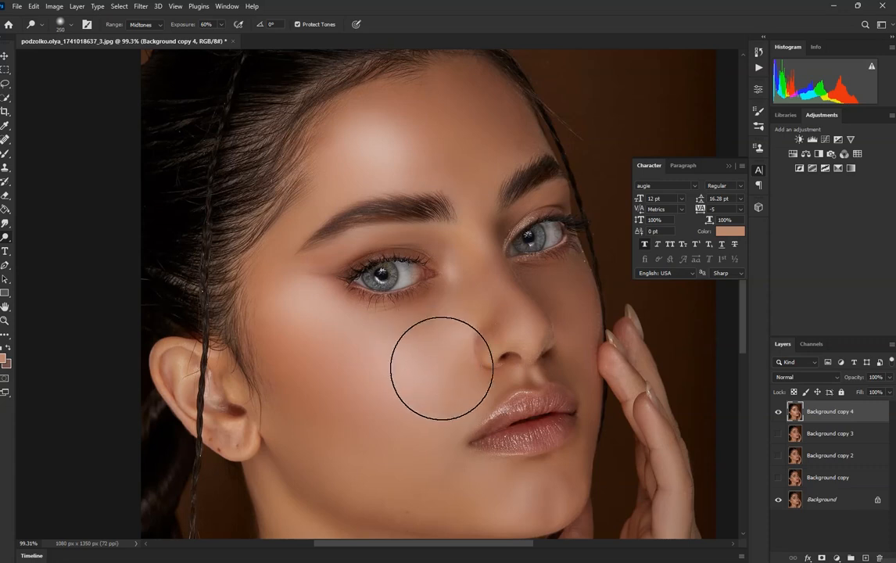
Step: Lighten the chin with the size 250 Dodge brush and compare the face with the original Background
scroll(456, 312, "down", 4)
scroll(447, 449, "up", 2)
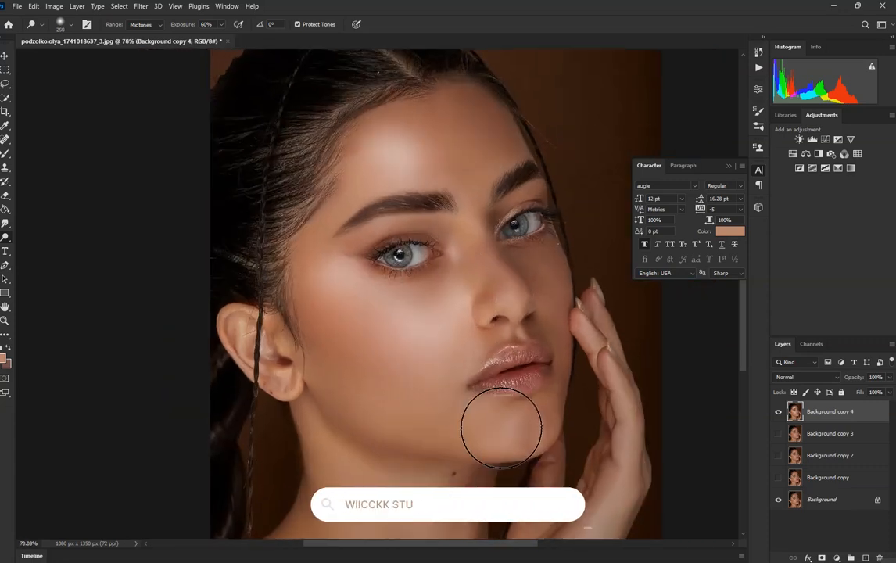
left_click(779, 410)
left_click(780, 410)
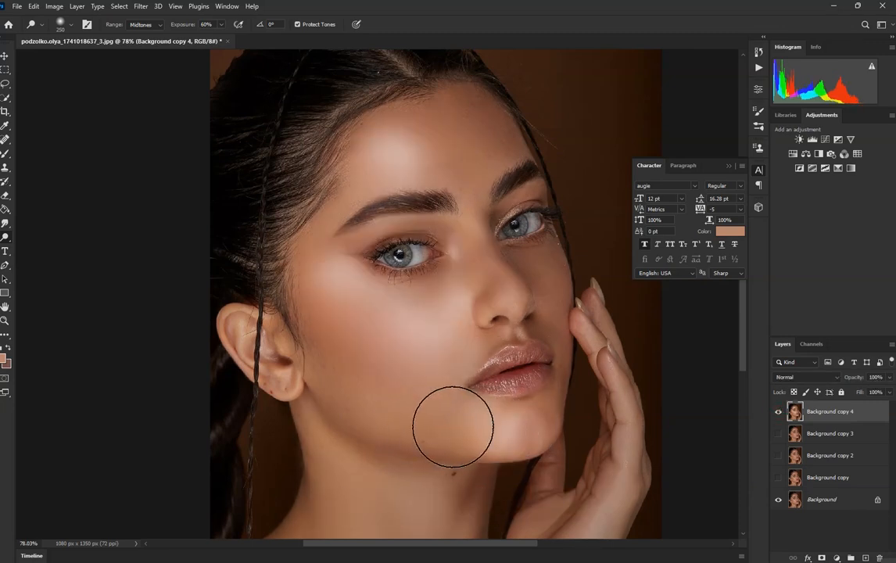
Step: Review the dodged highlights up close and over the whole portrait against the original Background
scroll(394, 410, "down", 4)
scroll(500, 313, "up", 5)
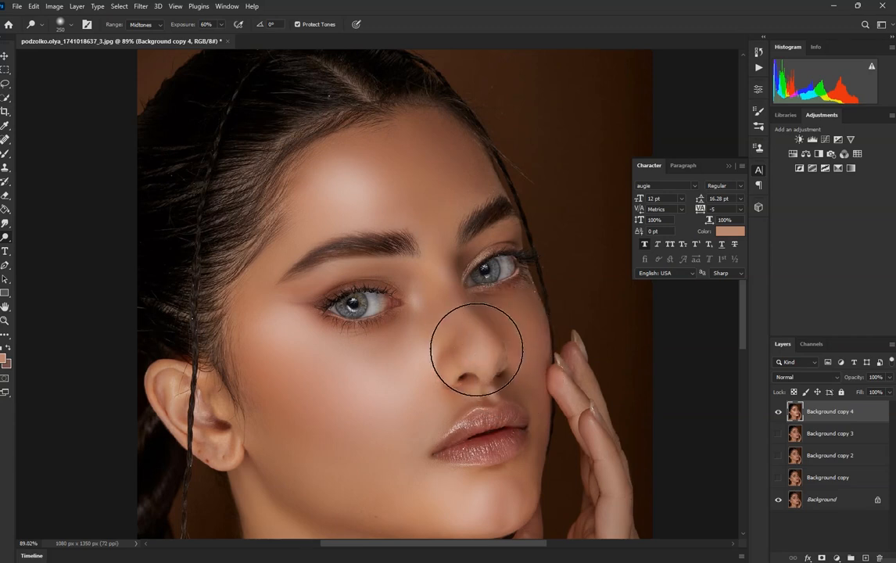
scroll(450, 309, "down", 5)
scroll(402, 456, "up", 1)
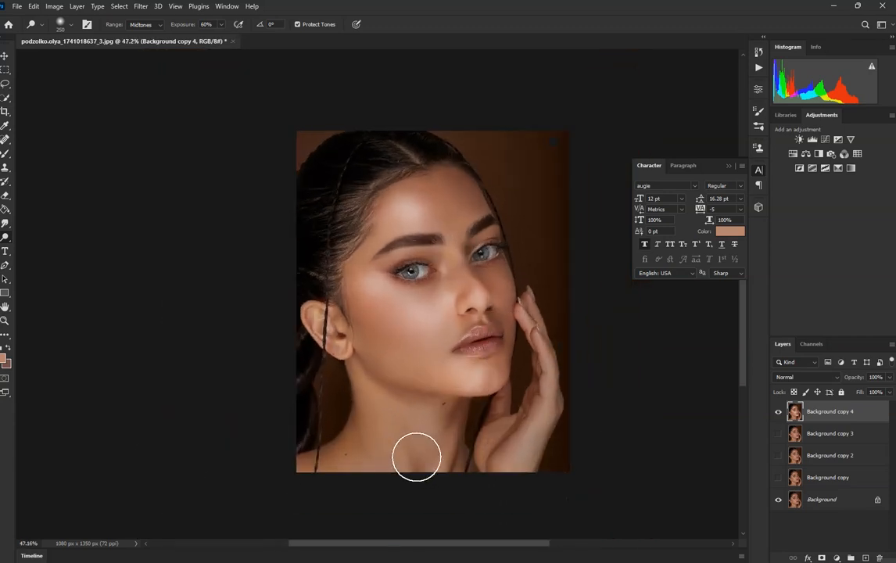
left_click(779, 412)
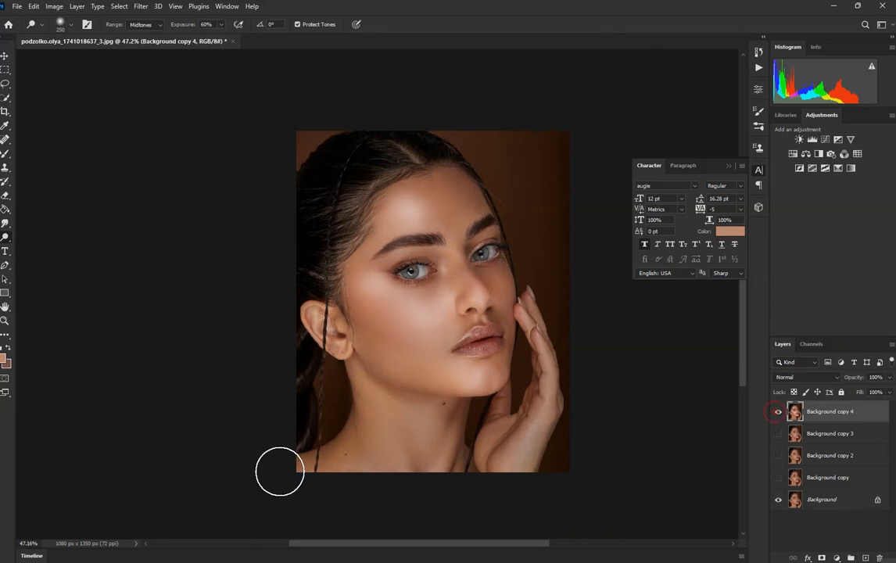
Step: Enlarge the Dodge brush to size 500 and lighten the skin of the neck
scroll(274, 473, "up", 1)
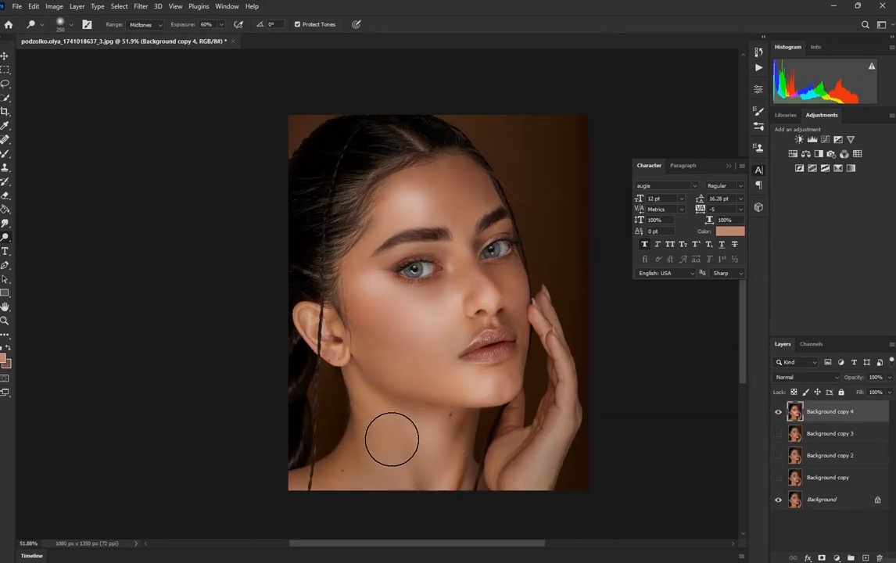
key("bracketright")
key("bracketright")
key("bracketright")
key("bracketright")
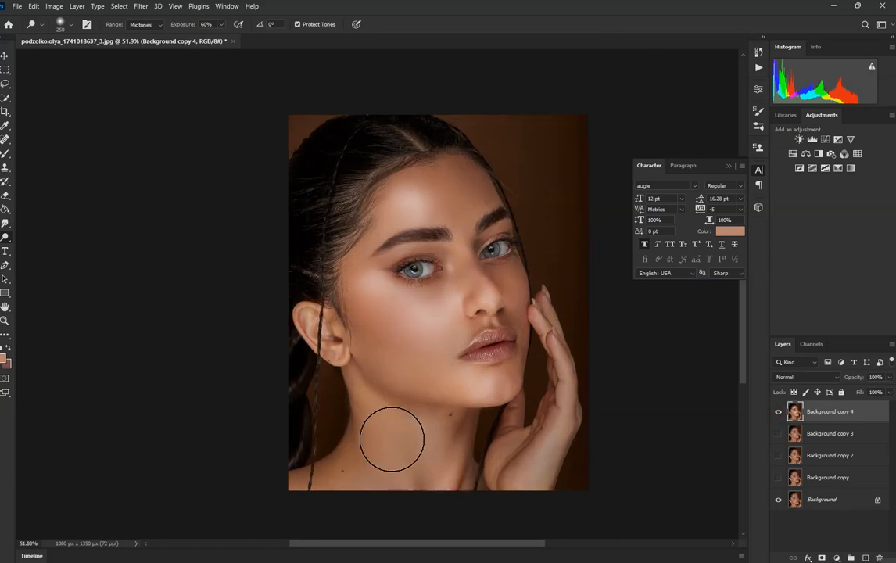
key("bracketleft")
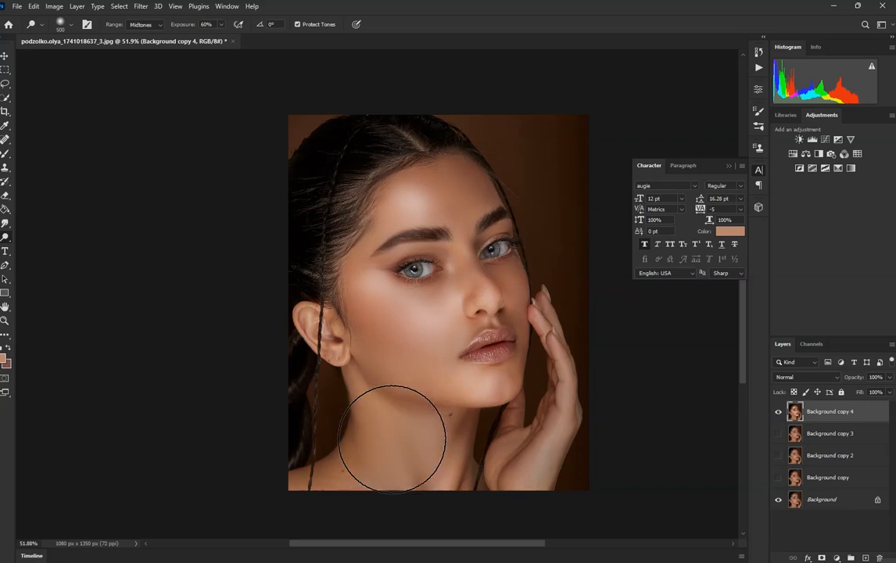
left_click_drag(405, 436, 403, 438)
Step: Toggle Background copy 4 off and on to compare the lightened neck and face with the original
scroll(433, 340, "down", 8)
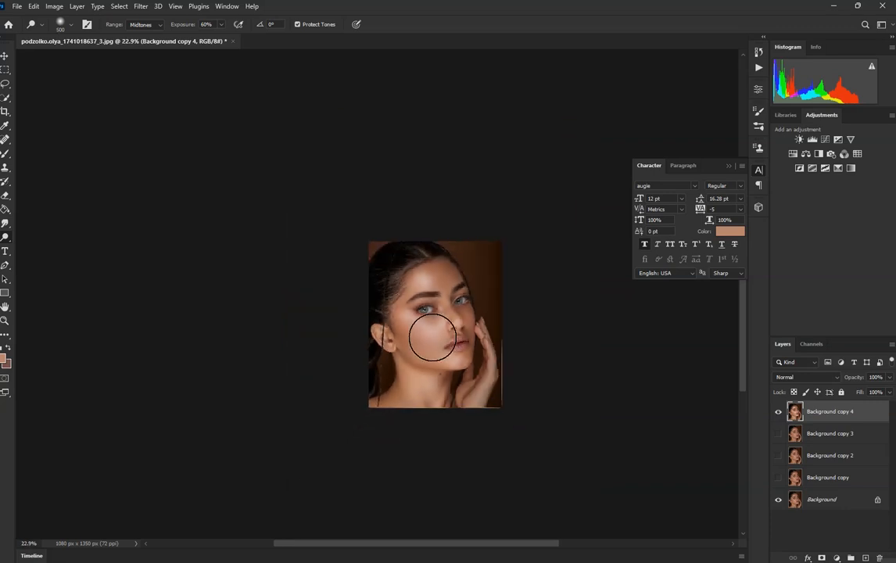
scroll(402, 315, "up", 7)
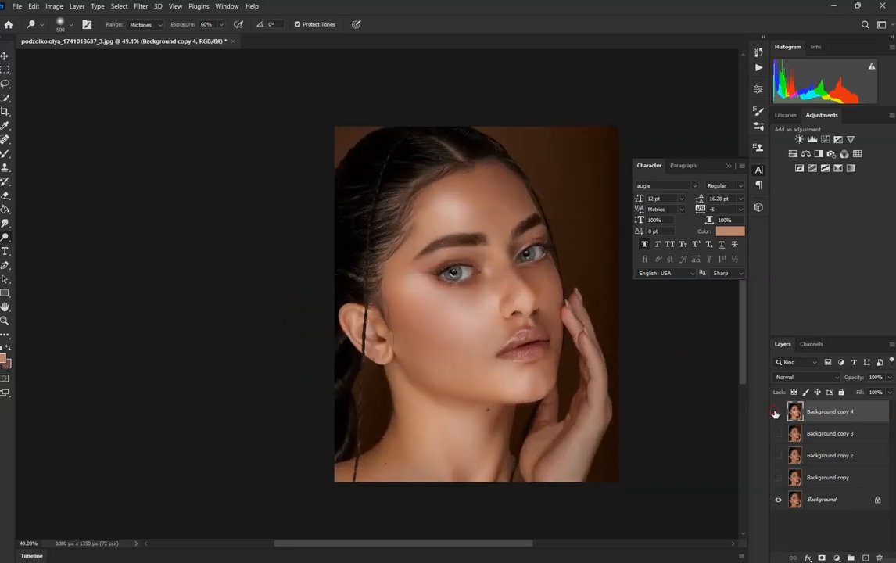
left_click(777, 412)
left_click(777, 412)
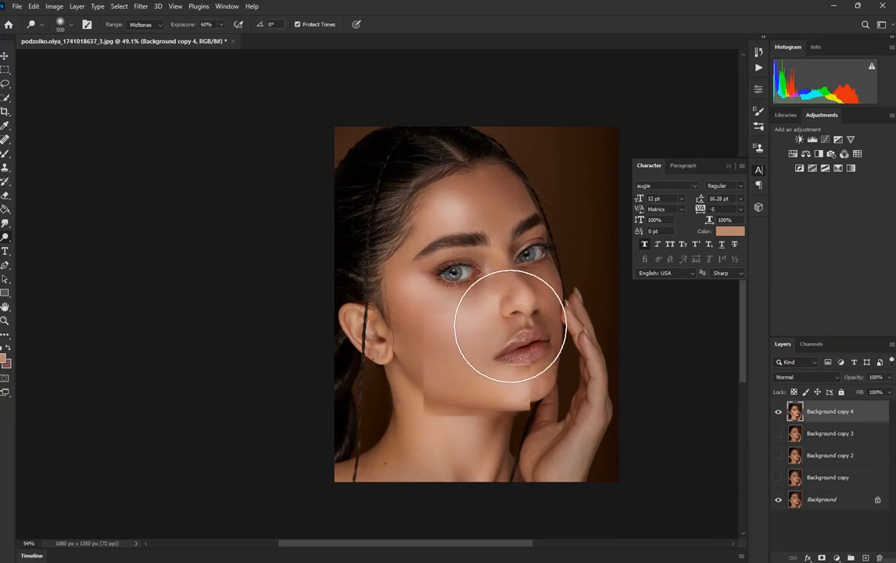
Step: Duplicate the original Background layer and move the copy to the top of the stack, above Background copy 4
scroll(506, 331, "up", 4)
scroll(396, 373, "down", 1)
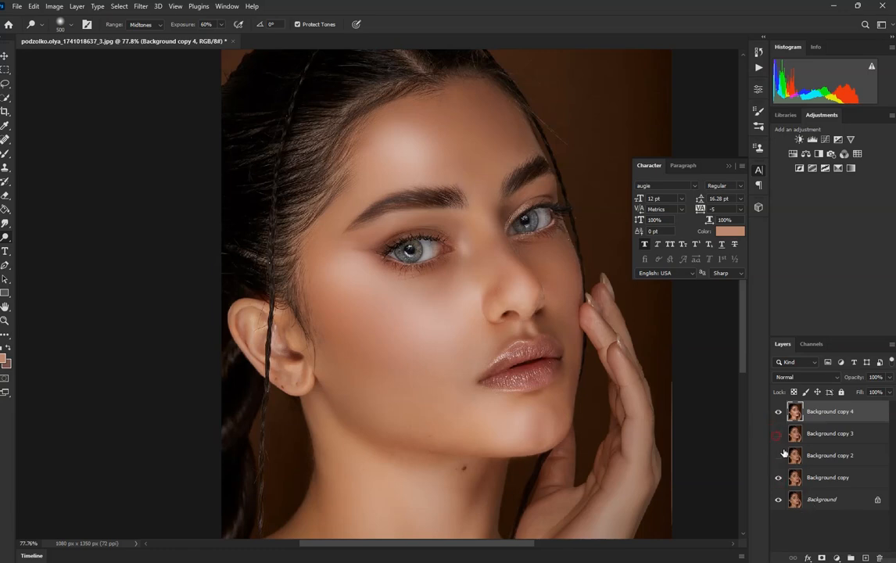
left_click(814, 503)
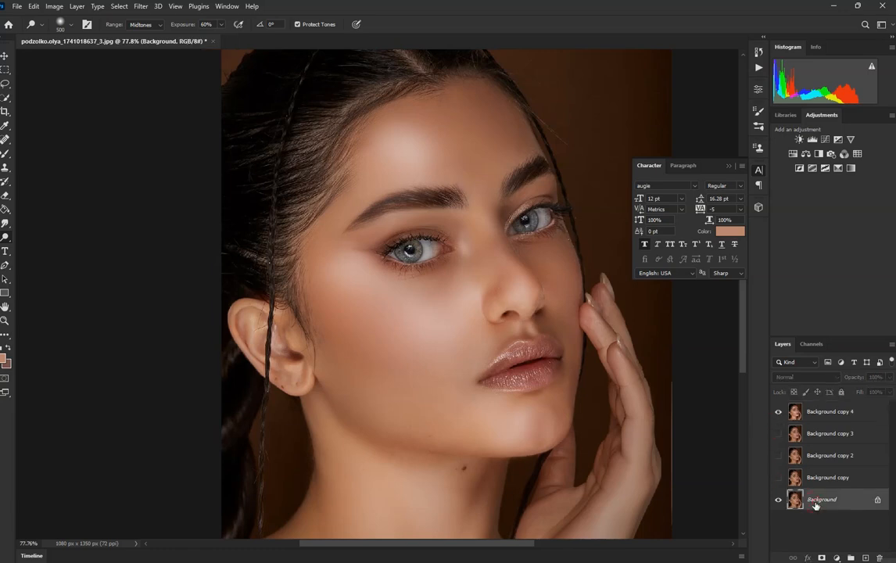
key("ctrl+j")
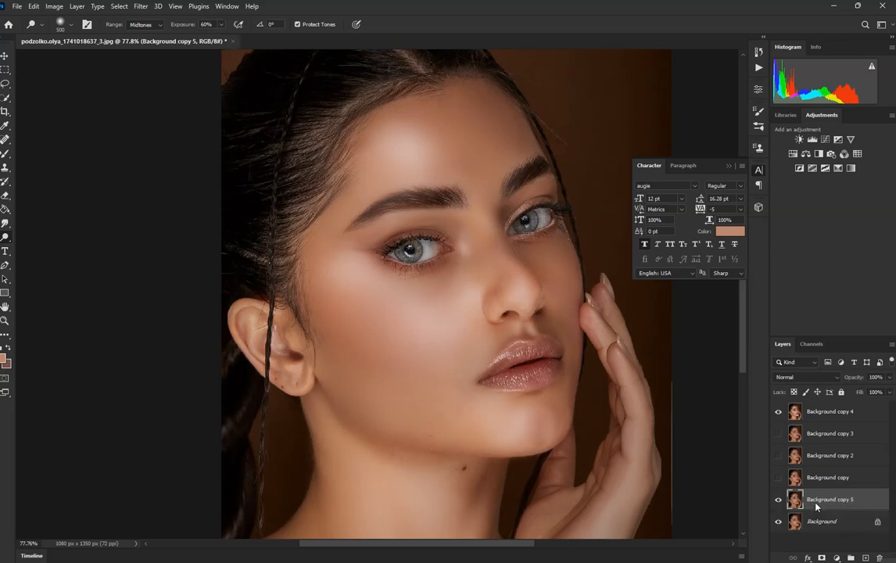
left_click_drag(815, 506, 808, 410)
scroll(456, 290, "down", 2)
scroll(460, 300, "up", 3)
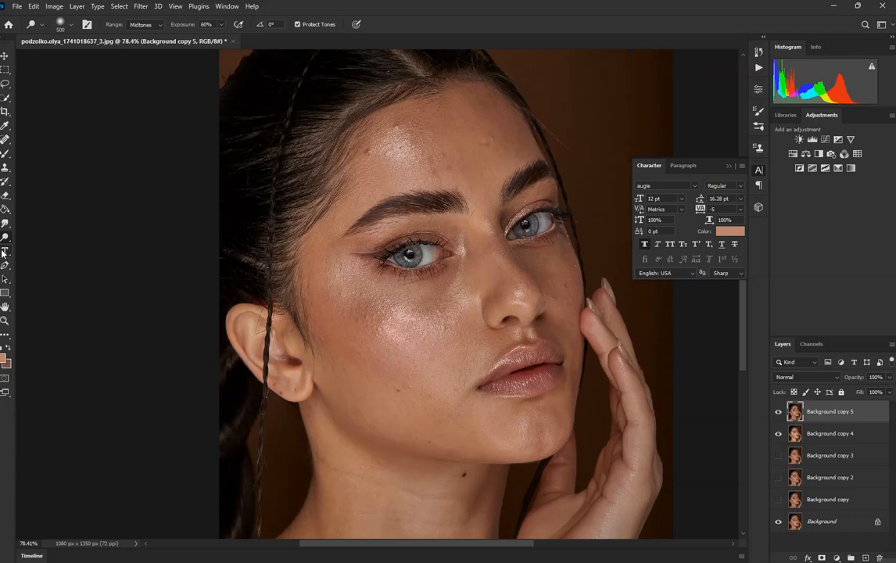
Step: Try to outline the forehead blemish beside the hairline with the Patch tool
left_click(7, 139)
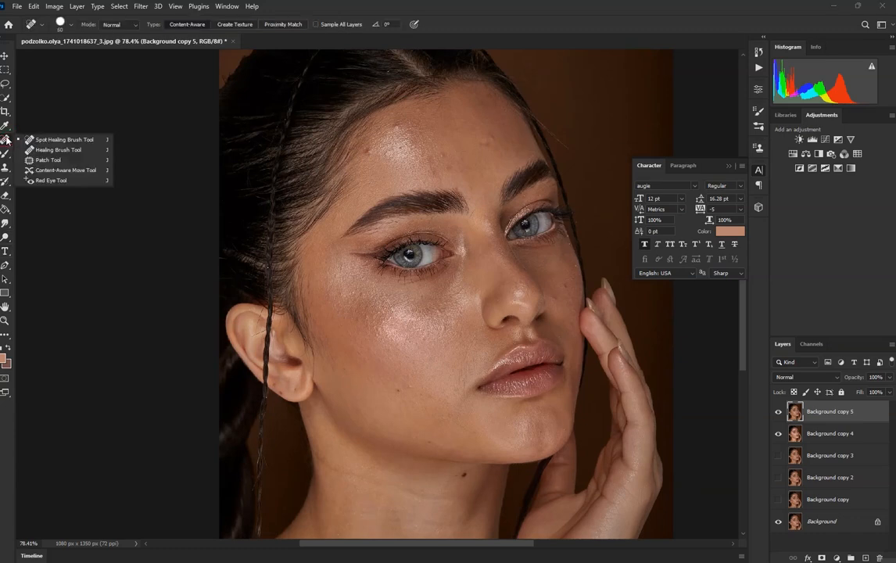
left_click(48, 160)
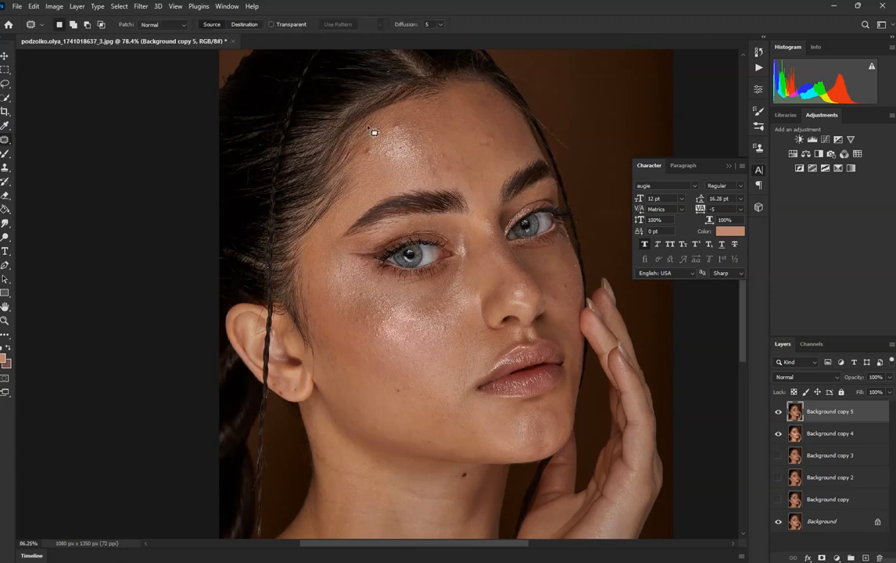
scroll(375, 161, "up", 5)
left_click_drag(365, 183, 436, 189)
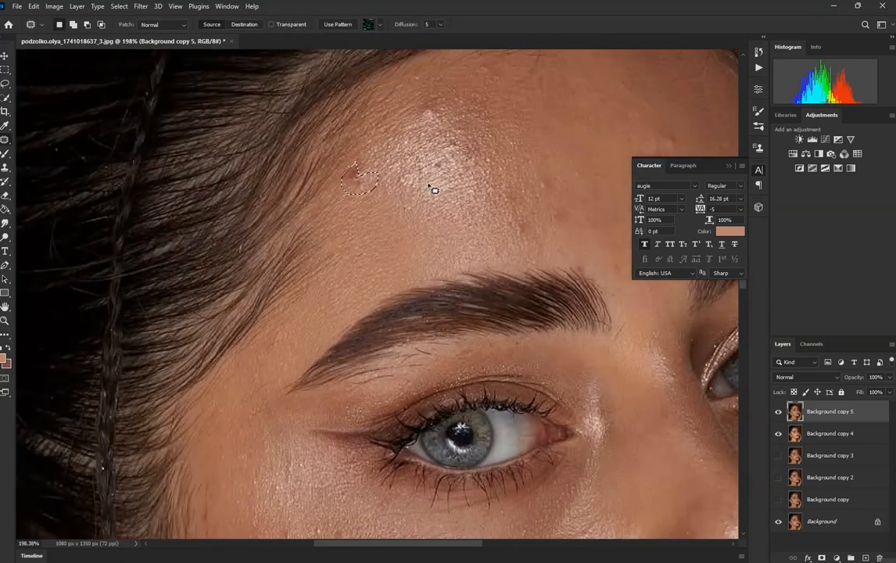
key("ctrl+d")
left_click_drag(367, 186, 360, 181)
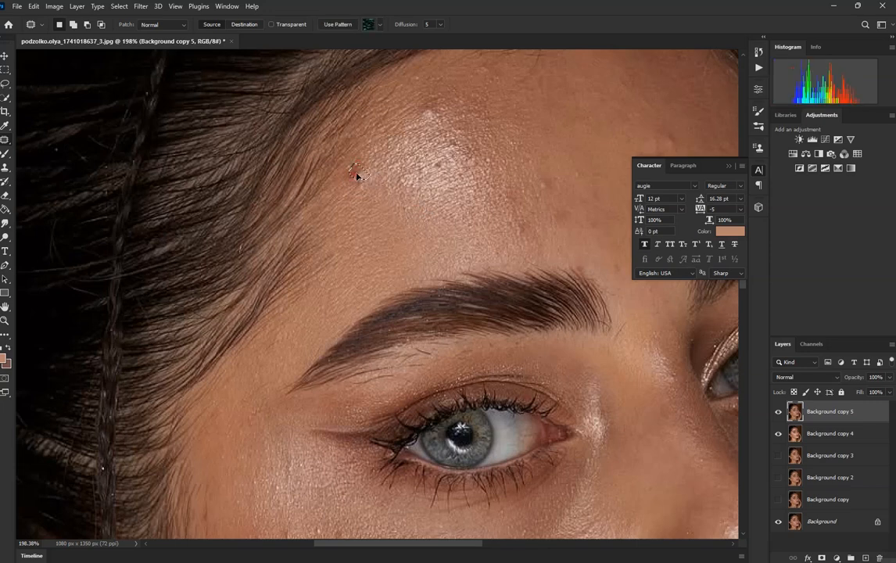
key("ctrl+d")
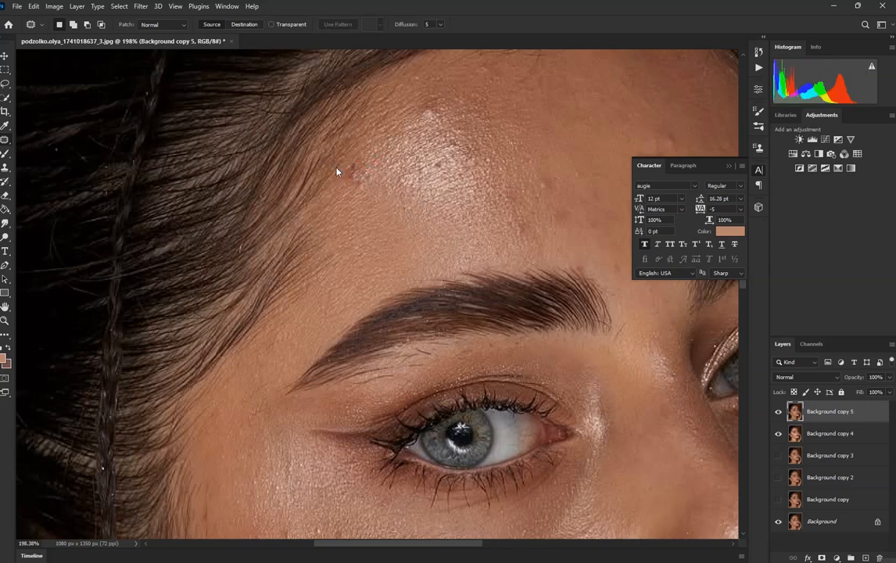
left_click_drag(352, 167, 354, 169)
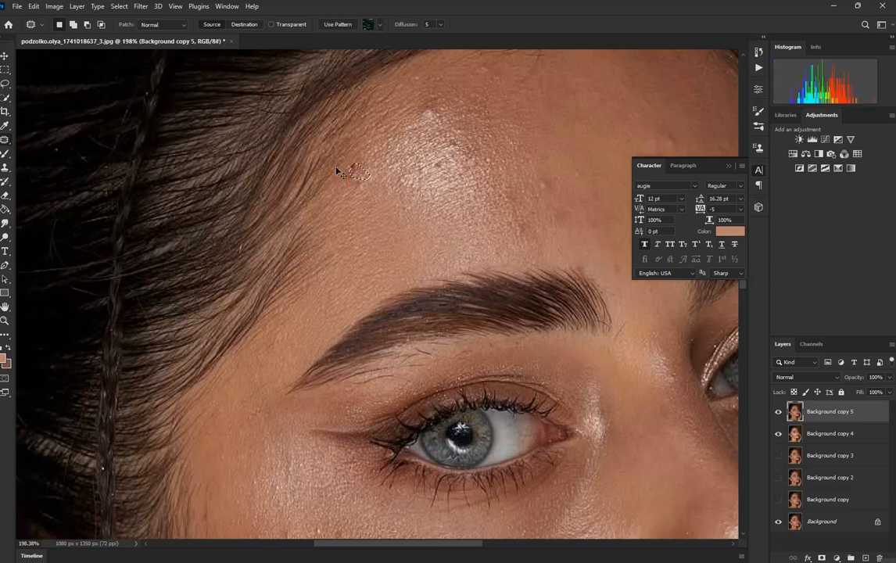
left_click(356, 206)
Step: Remove the forehead blemishes on Background copy 5 with the Spot Healing Brush at size 40
left_click(5, 139)
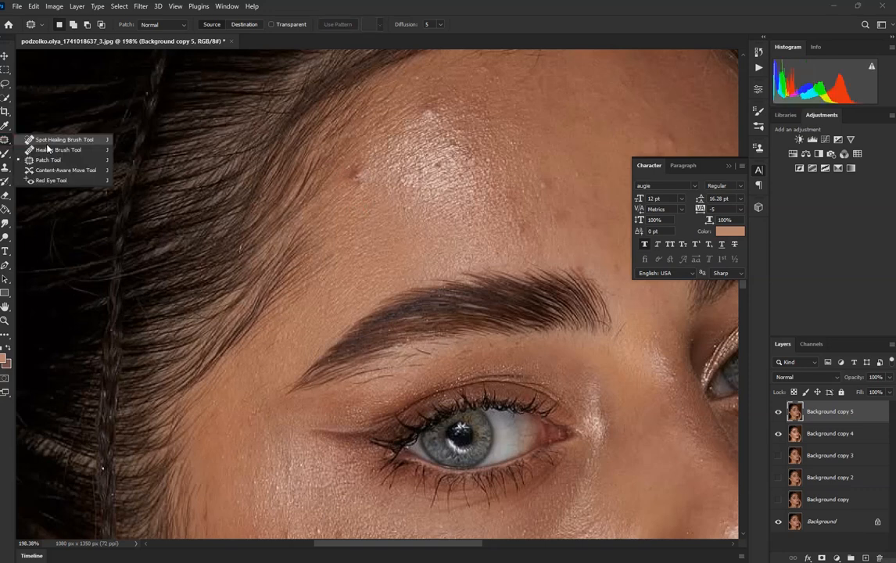
left_click(43, 135)
key("p")
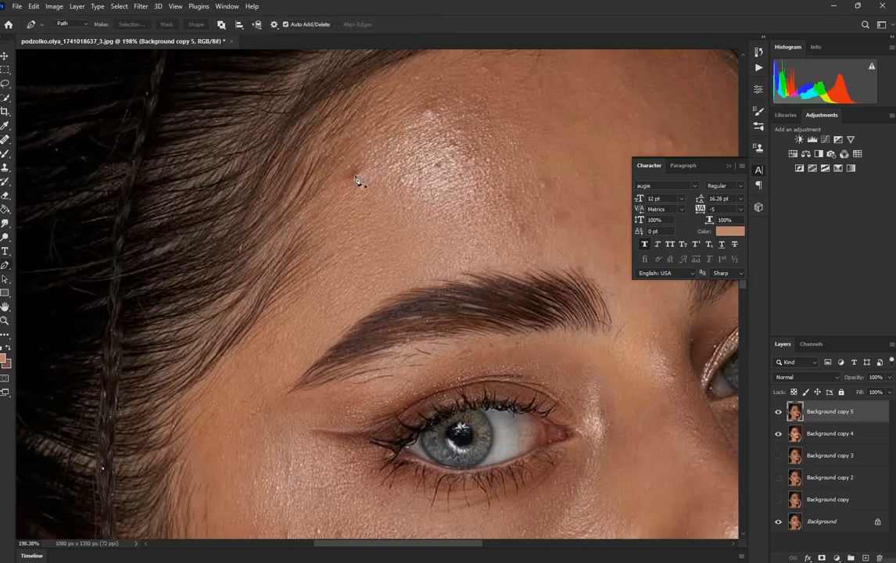
left_click(6, 153)
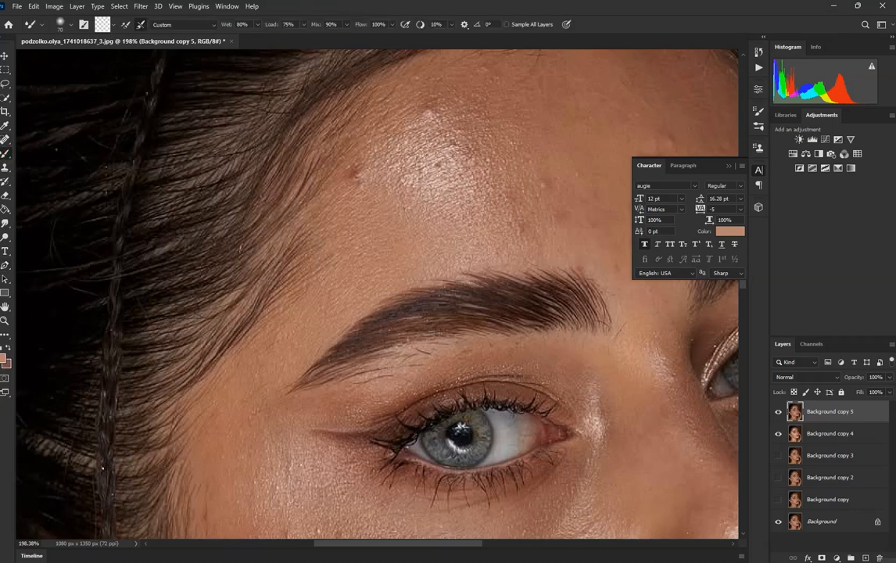
left_click(5, 140)
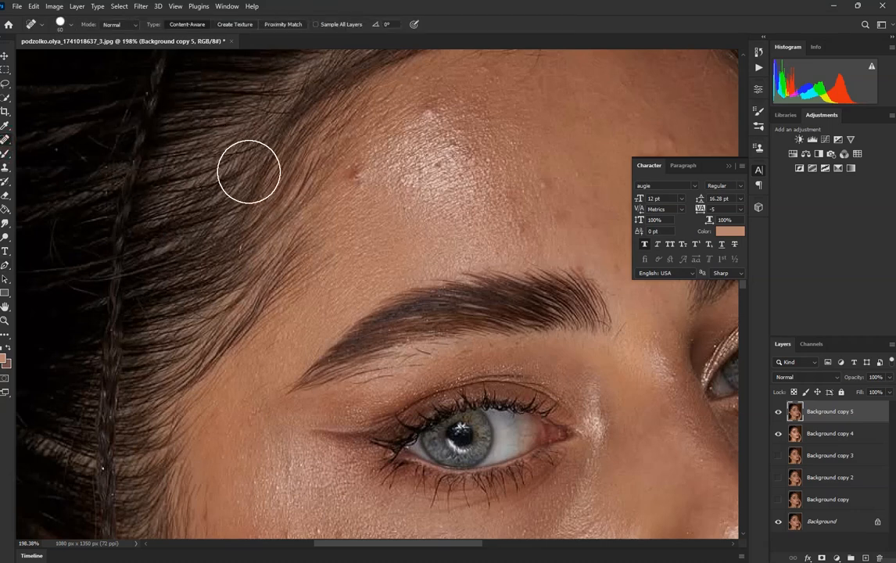
key("bracketleft")
left_click(356, 180)
left_click(444, 155)
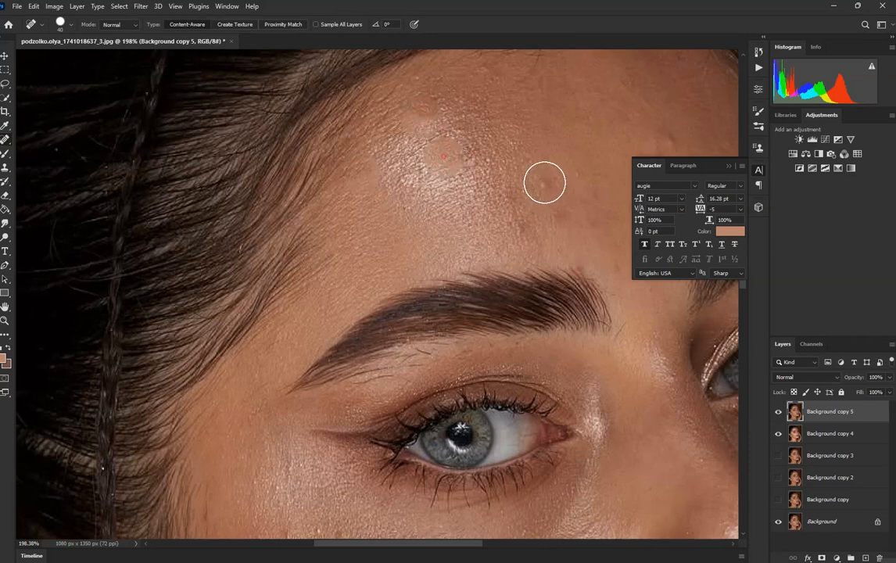
scroll(380, 116, "down", 4)
scroll(633, 127, "up", 1)
left_click(534, 126)
Step: Remove the small spots on both cheeks with the size 40 Spot Healing Brush
left_click(663, 418)
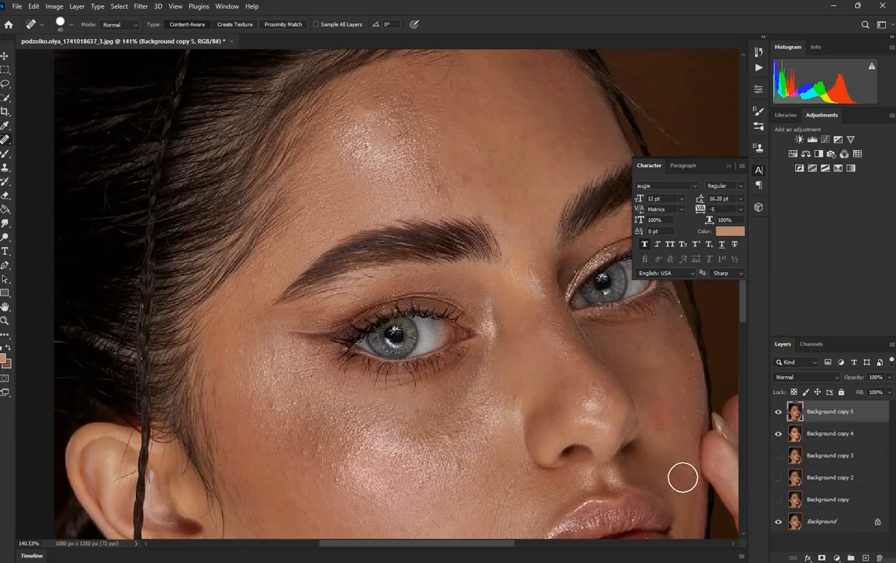
scroll(438, 368, "down", 3)
scroll(427, 430, "up", 2)
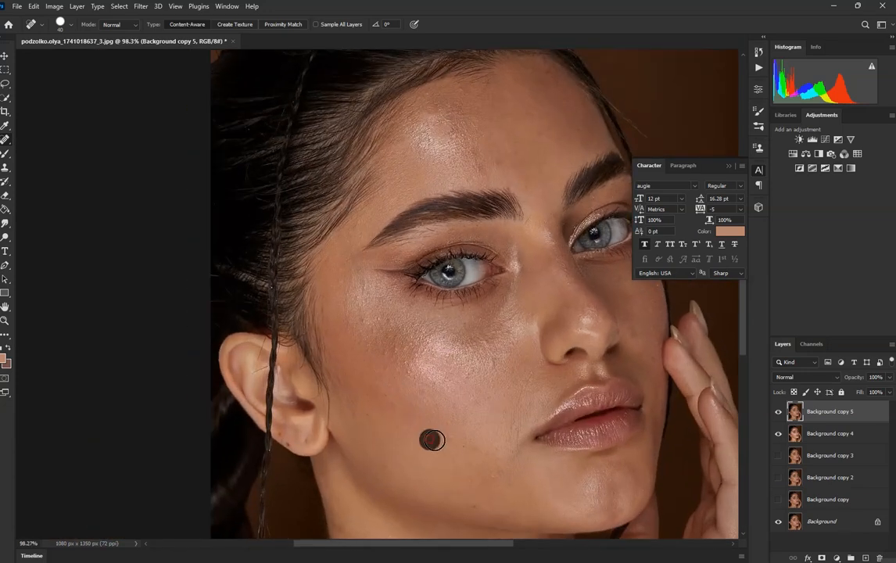
left_click(385, 352)
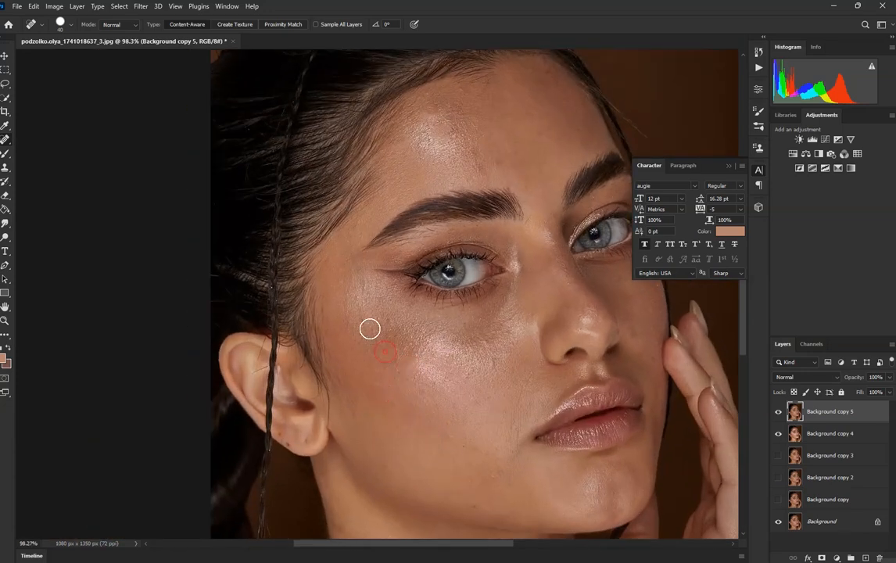
scroll(386, 317, "down", 4)
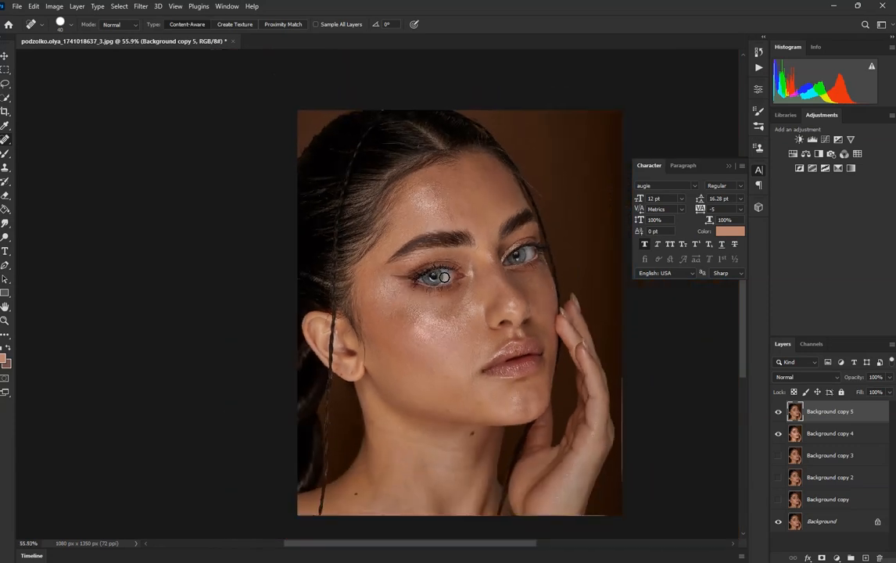
scroll(390, 485, "up", 2)
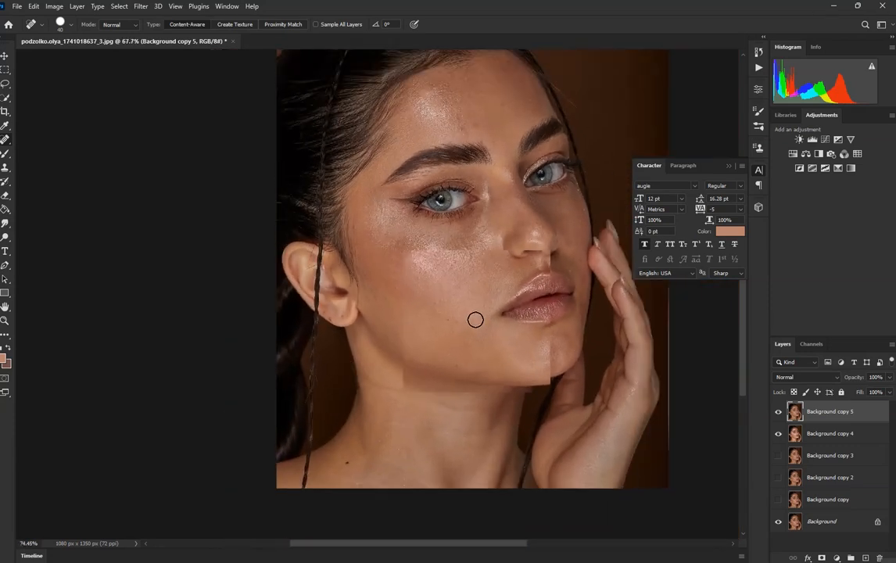
scroll(474, 320, "up", 3)
left_click(414, 302)
scroll(390, 322, "down", 2)
scroll(452, 249, "up", 2)
scroll(456, 250, "down", 2)
scroll(505, 201, "up", 3)
scroll(485, 209, "down", 3)
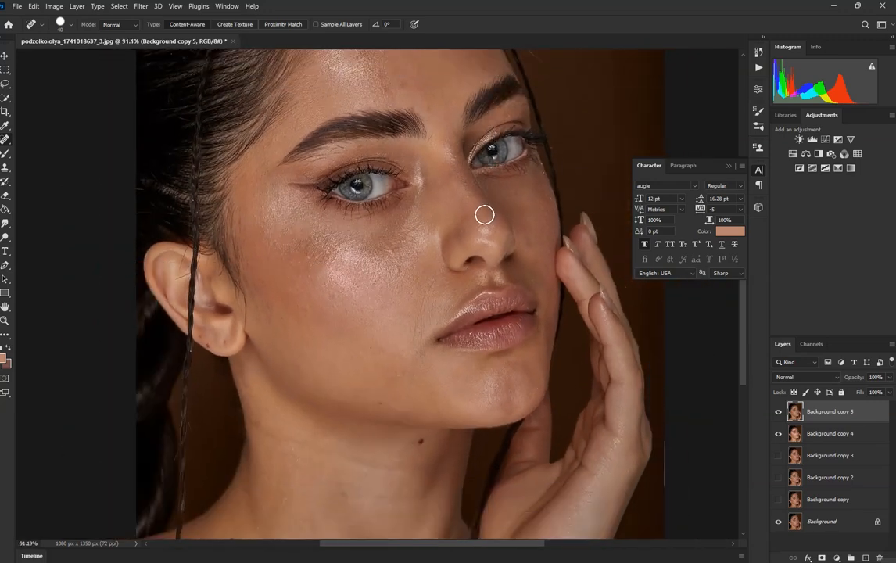
scroll(290, 101, "up", 2)
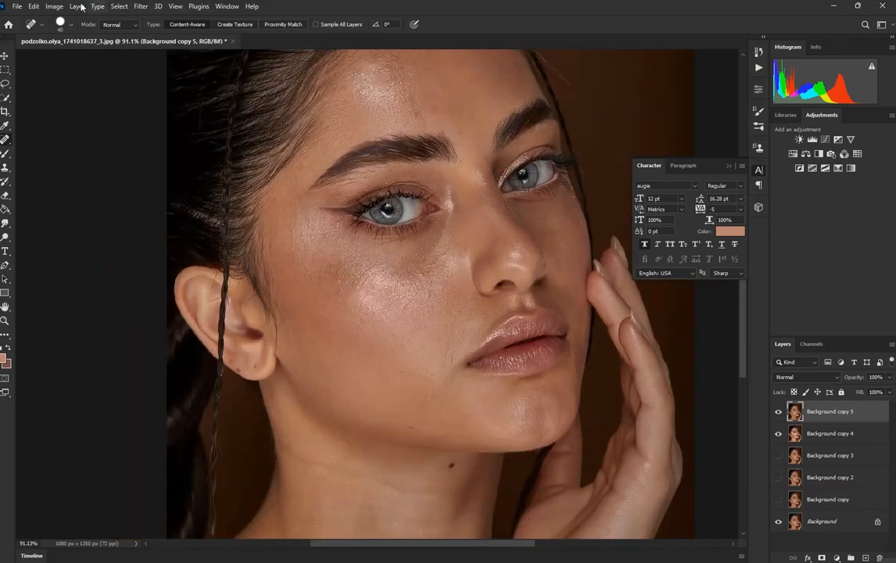
Step: Convert Background copy 5 to grayscale with the Black & White adjustment, using the Default preset
left_click(52, 6)
mouse_move(71, 35)
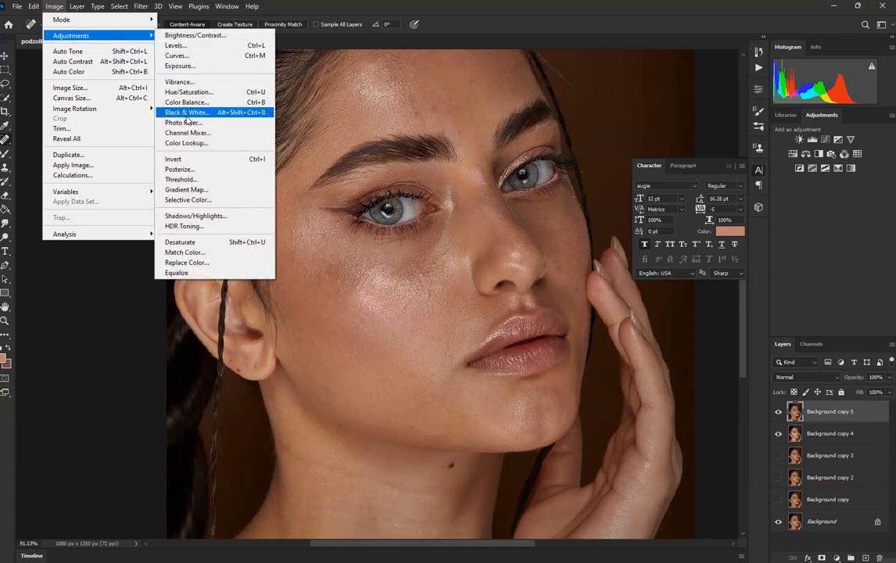
left_click(187, 115)
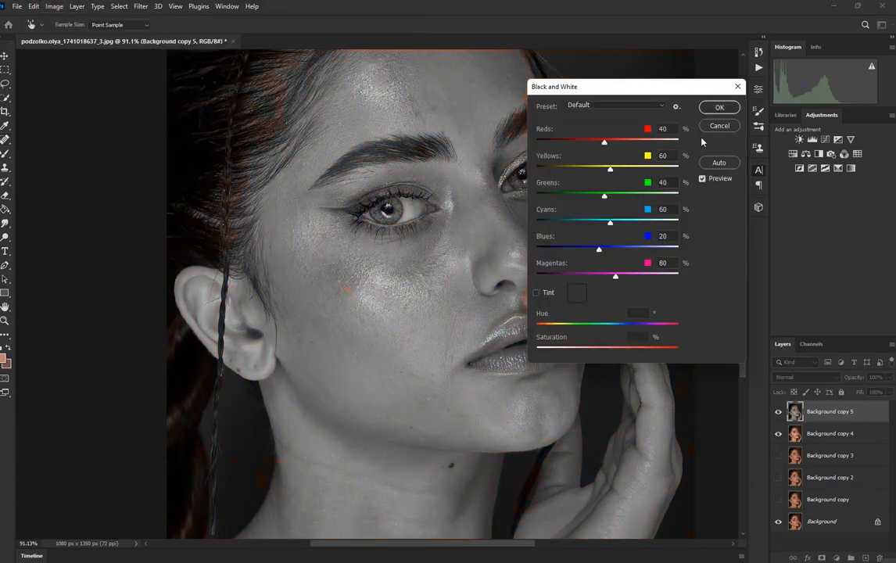
left_click(714, 109)
key("j")
Step: Apply a High Pass filter with a radius of 1.7 pixels to Background copy 5
left_click(140, 7)
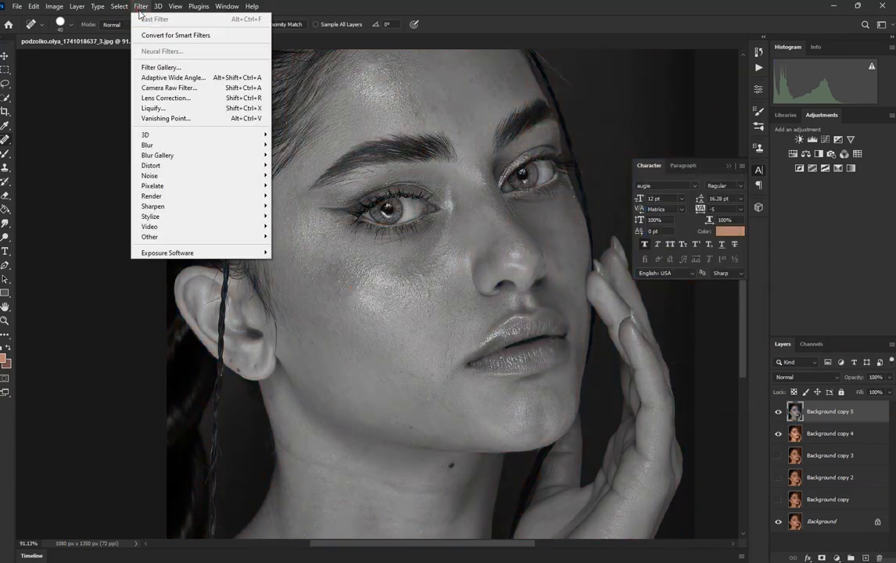
mouse_move(197, 236)
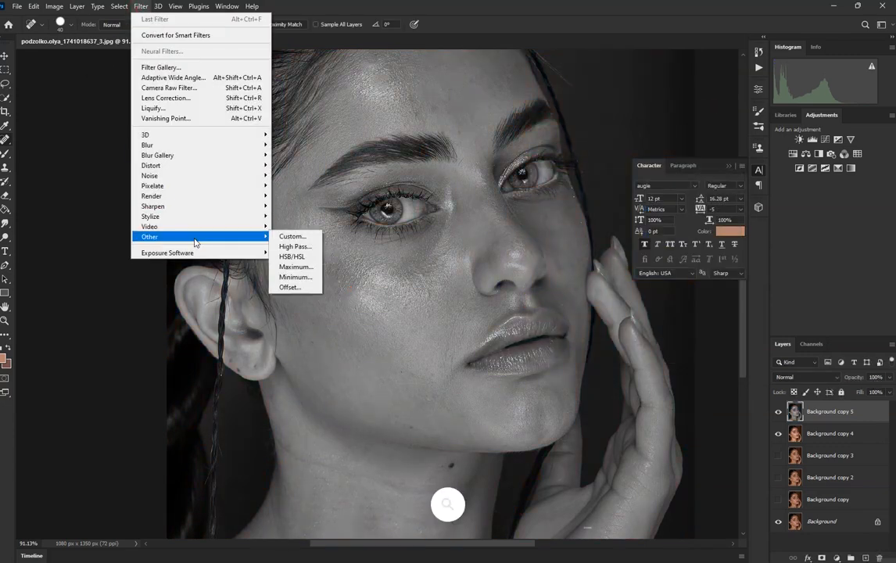
left_click(295, 246)
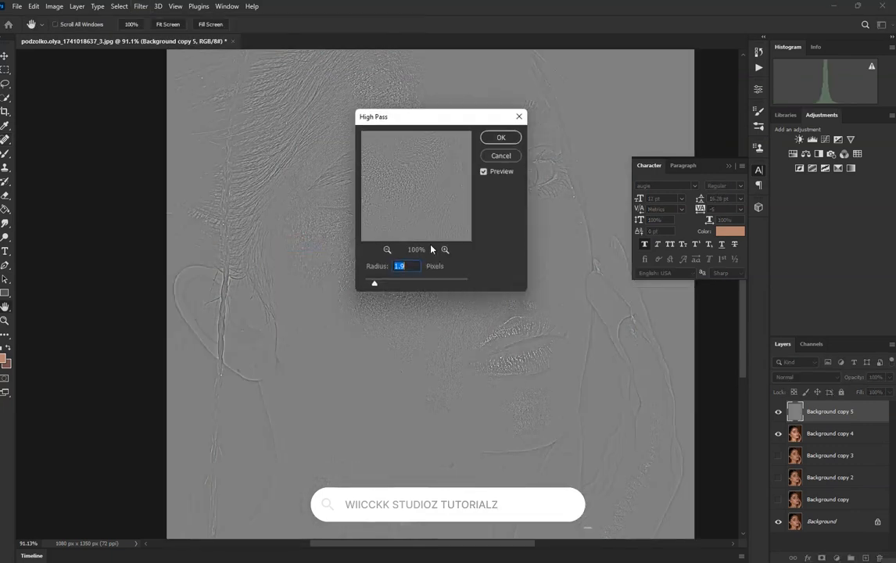
double_click(407, 267)
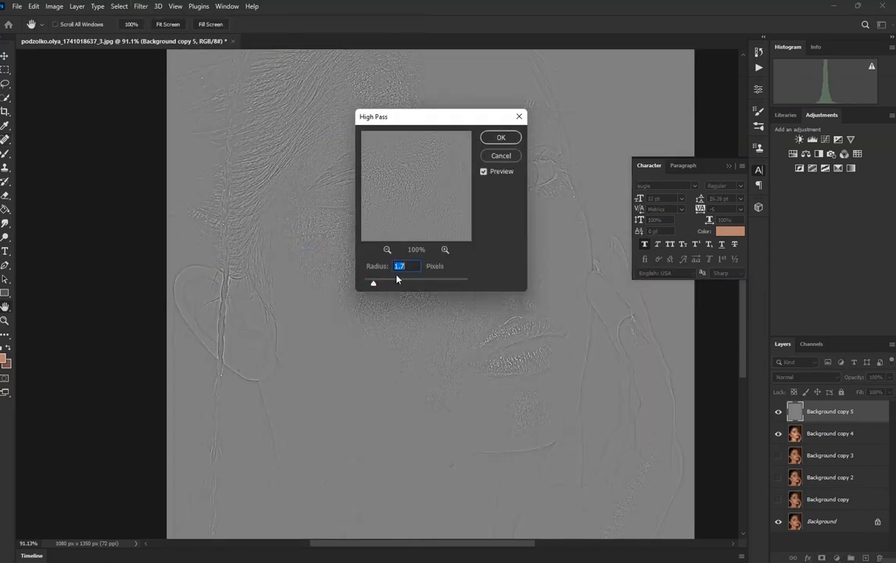
left_click_drag(406, 124, 503, 146)
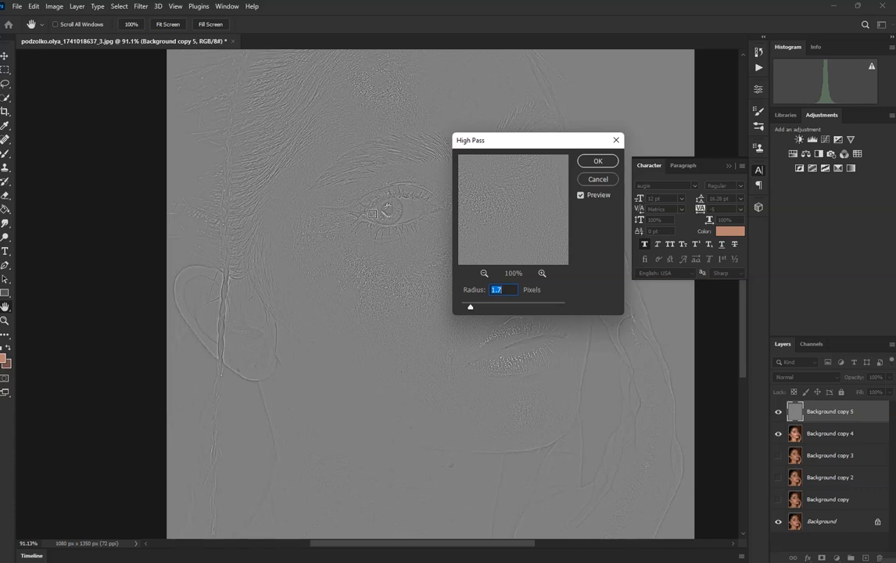
left_click_drag(499, 140, 486, 206)
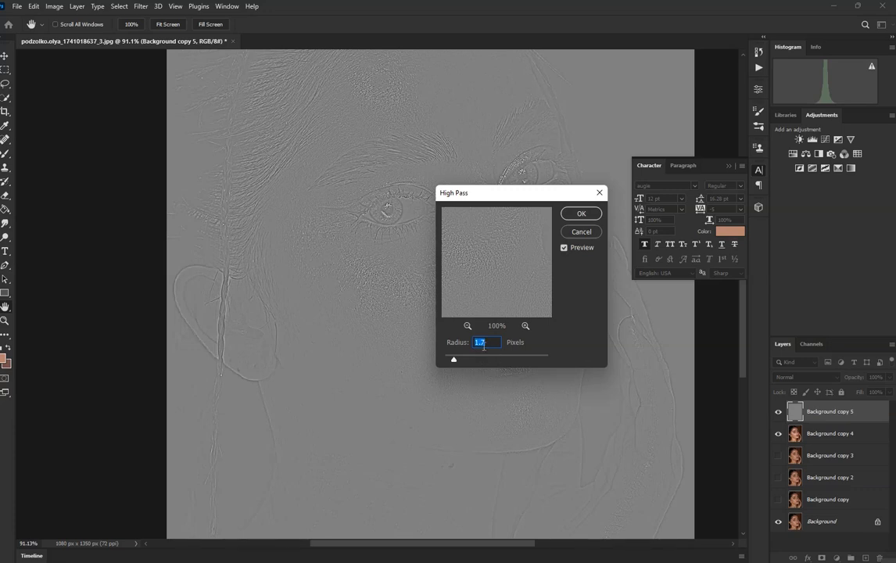
left_click(579, 214)
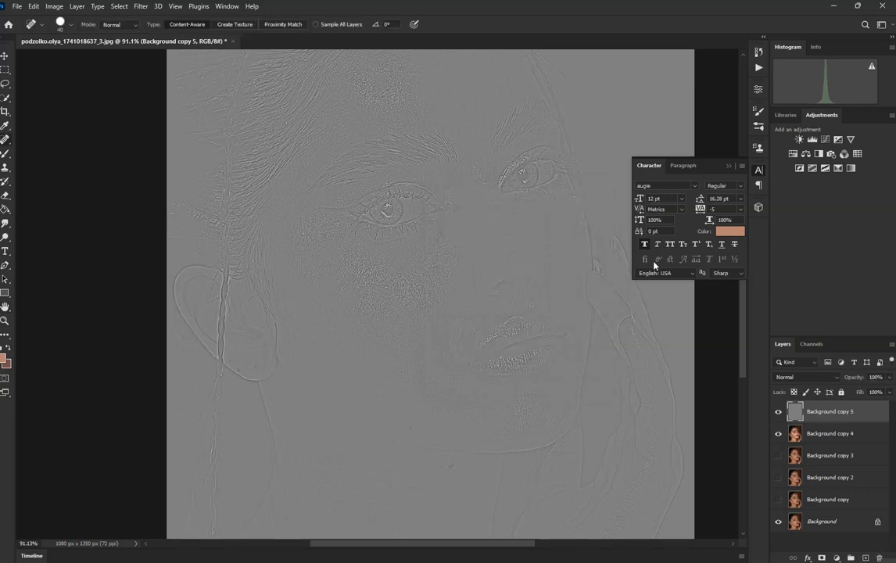
Step: Set the blend mode of Background copy 5 to Linear Light and switch to the Move tool
left_click(798, 381)
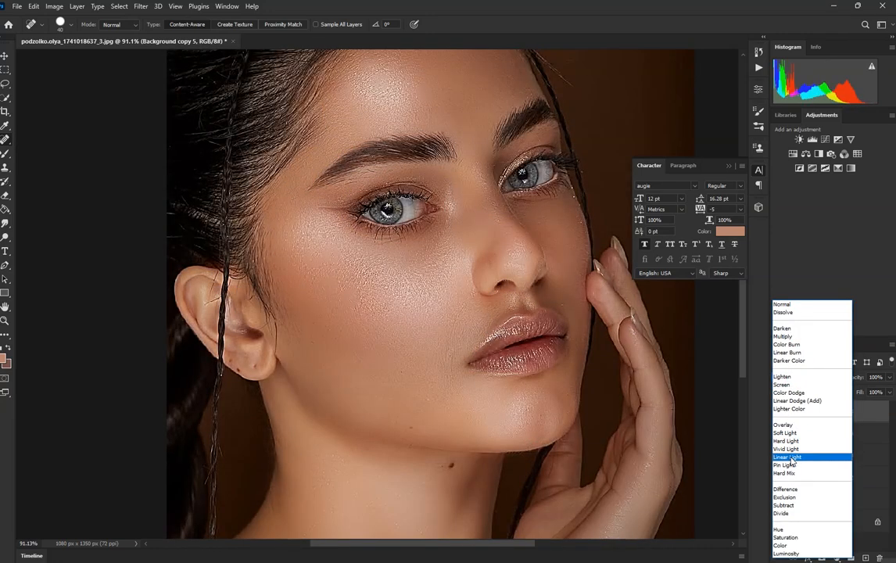
left_click(788, 458)
key("v")
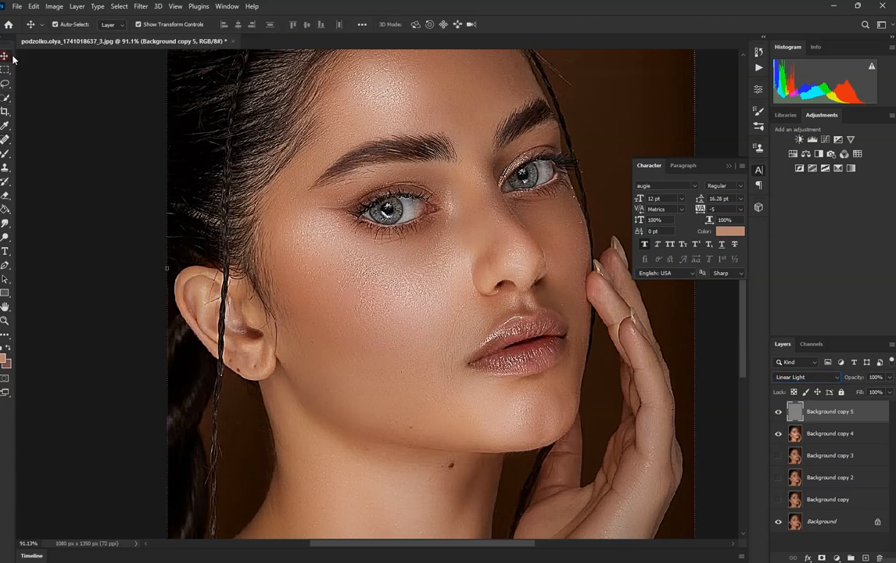
Step: Toggle Background copy 5 off and on to compare the skin with and without the restored texture
scroll(401, 248, "down", 3)
scroll(420, 284, "up", 2)
scroll(420, 286, "up", 2)
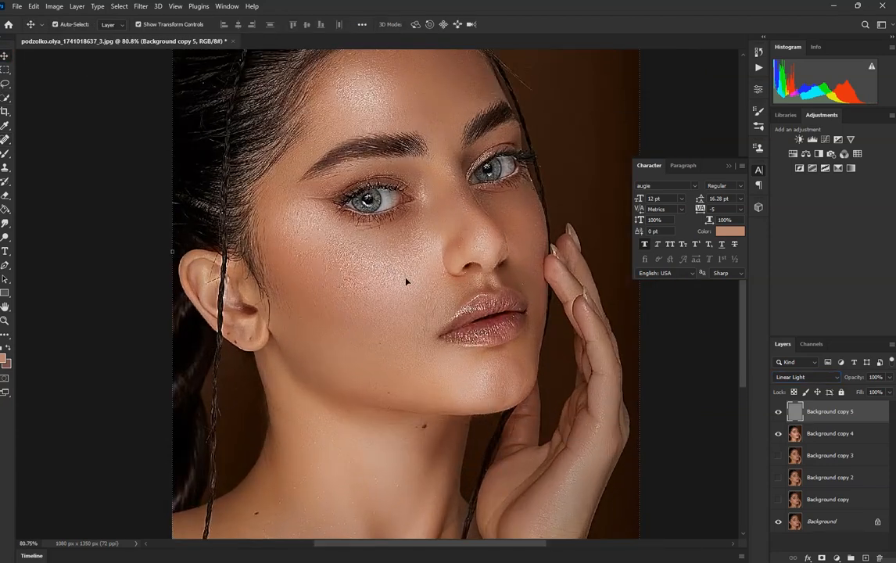
left_click(778, 412)
left_click(779, 412)
scroll(466, 310, "down", 3)
scroll(466, 310, "up", 3)
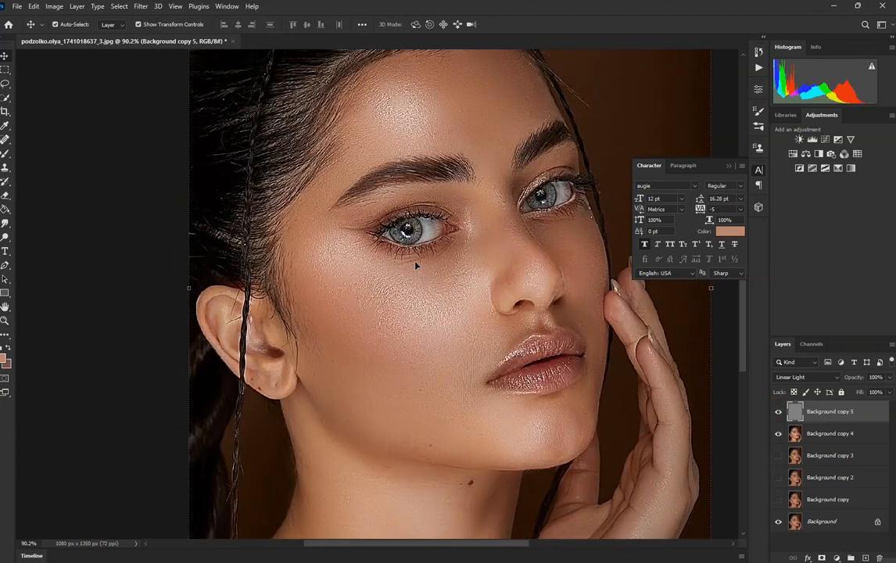
Step: Compare the skin with Background copy 5 hidden and shown, and undo its Linear Light blending and High Pass filter
key("ctrl+comma")
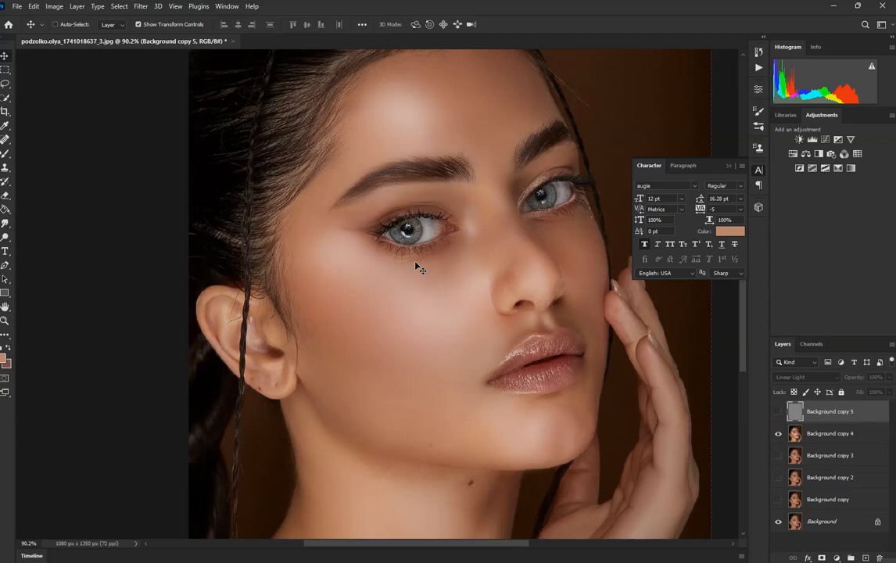
key("ctrl+comma")
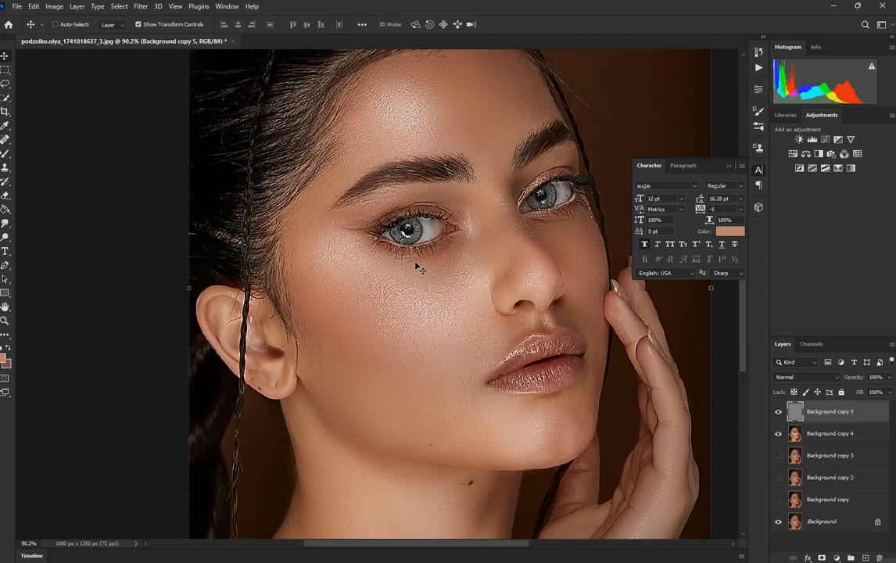
key("shift+alt+n")
key("ctrl+z")
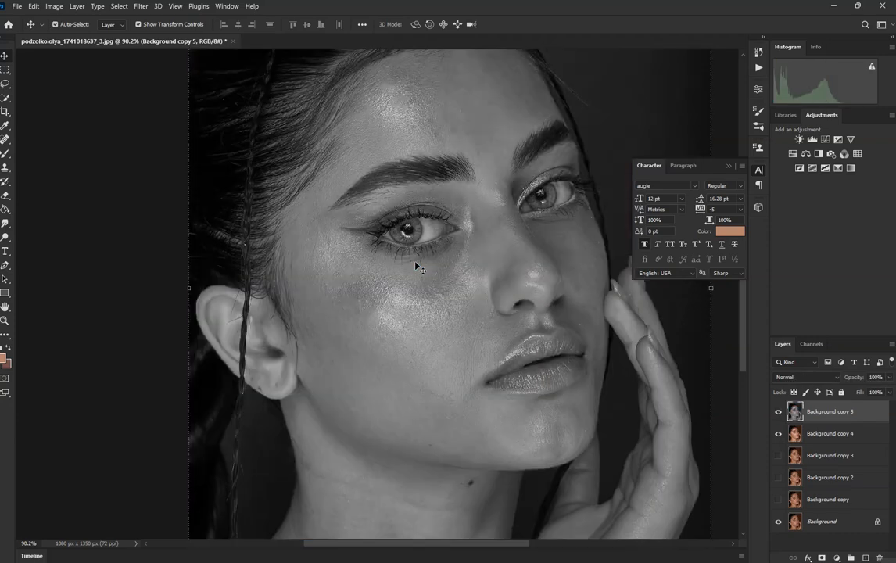
Step: Apply a High Pass filter with a radius of 2.3 pixels to the grayscale Background copy 5
left_click(142, 7)
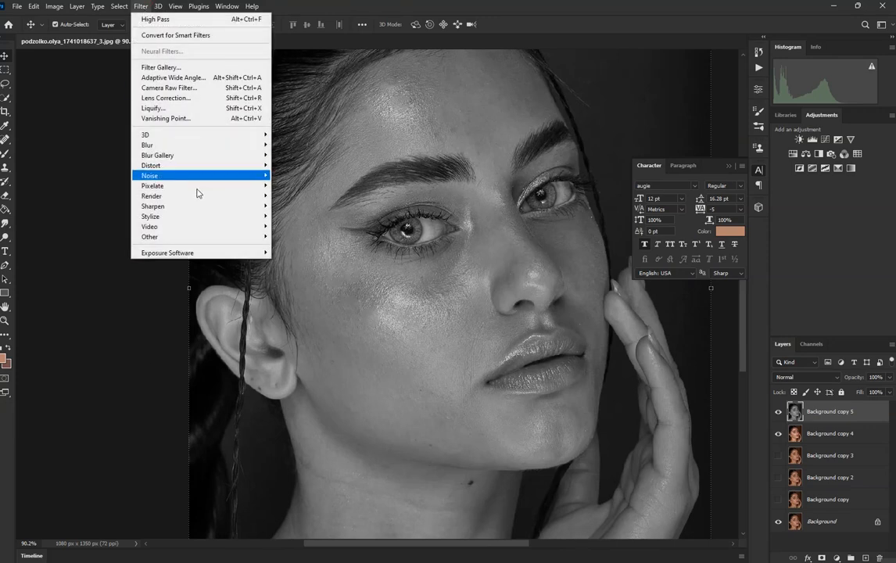
mouse_move(235, 236)
left_click(295, 247)
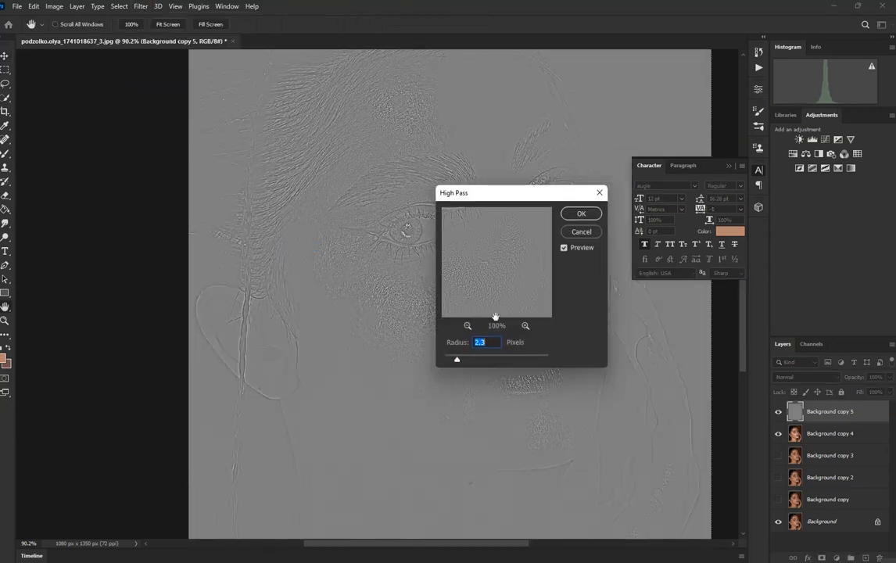
left_click(581, 213)
Step: Set Background copy 5 to Linear Light and merge it down into Background copy 4
left_click(798, 377)
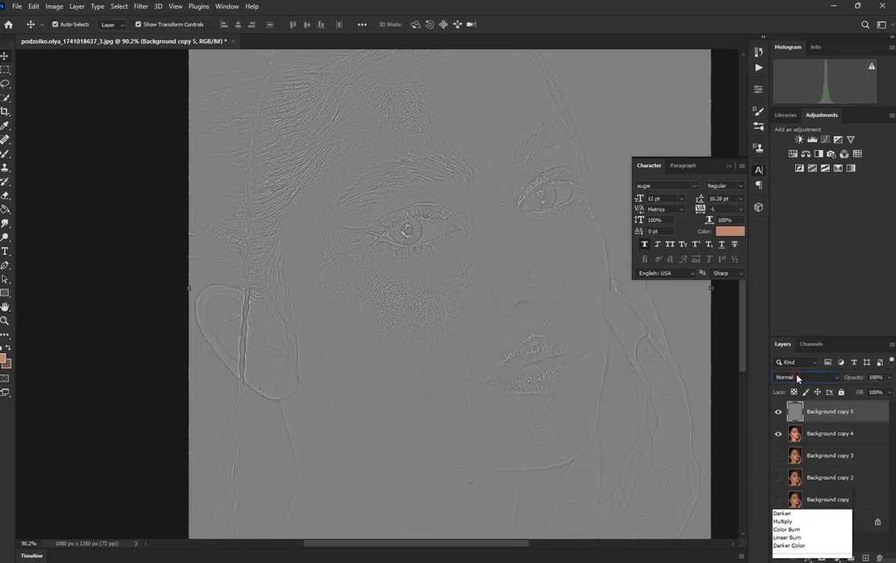
left_click(792, 458)
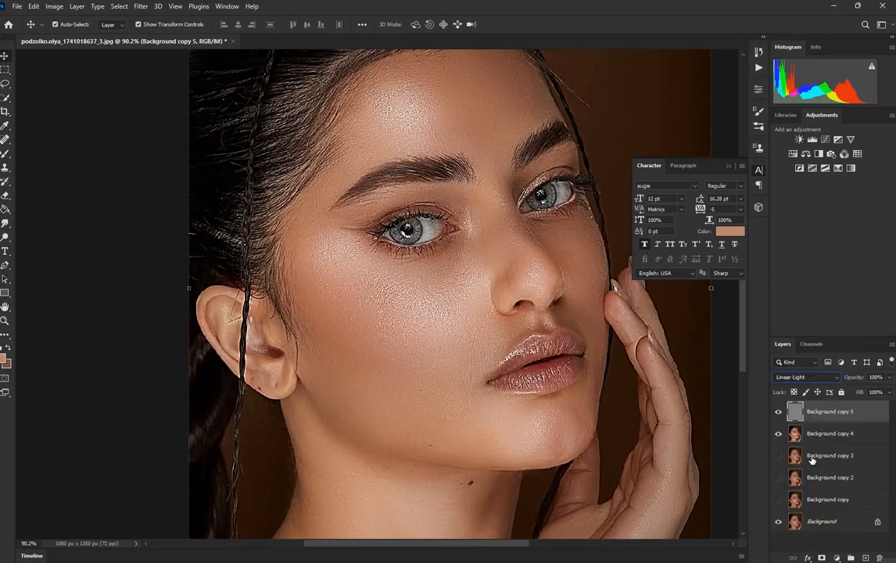
left_click(779, 412)
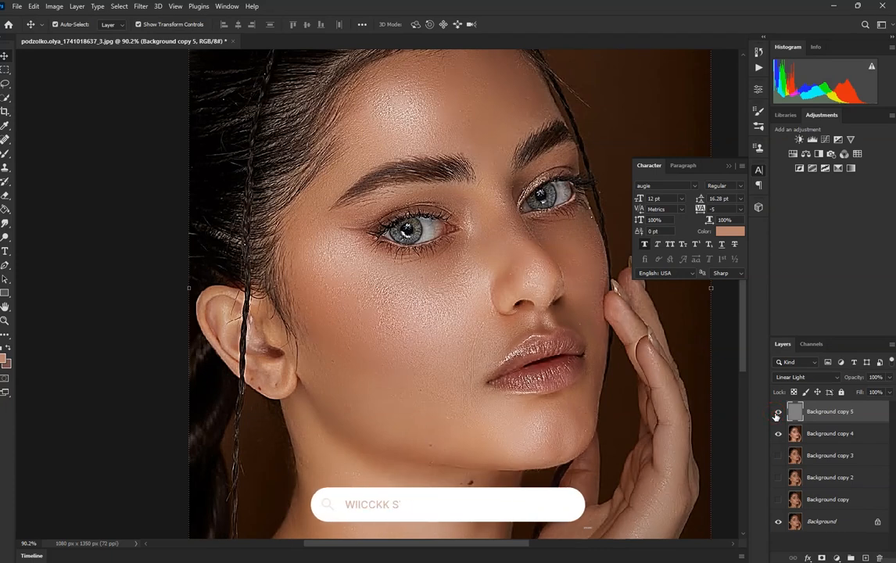
scroll(348, 354, "down", 1)
scroll(356, 298, "down", 3)
scroll(355, 298, "up", 5)
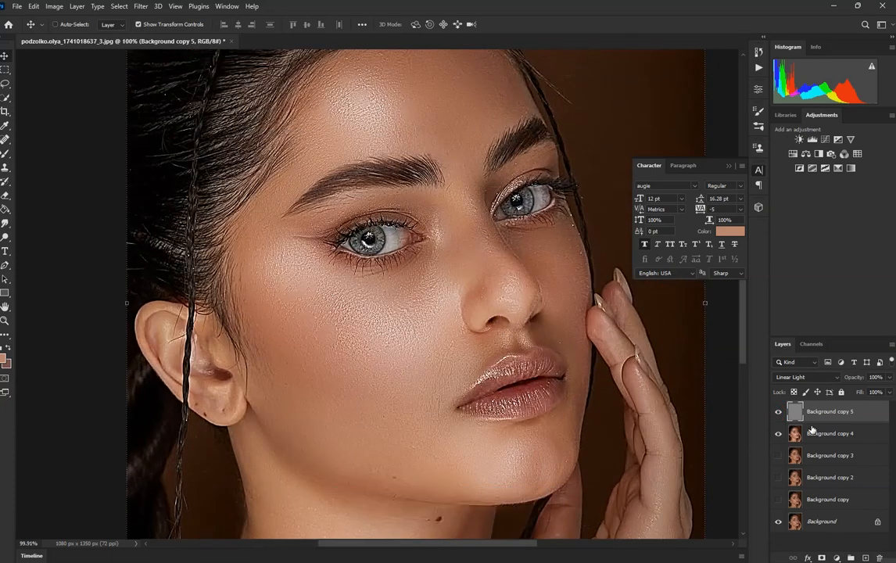
key("Delete")
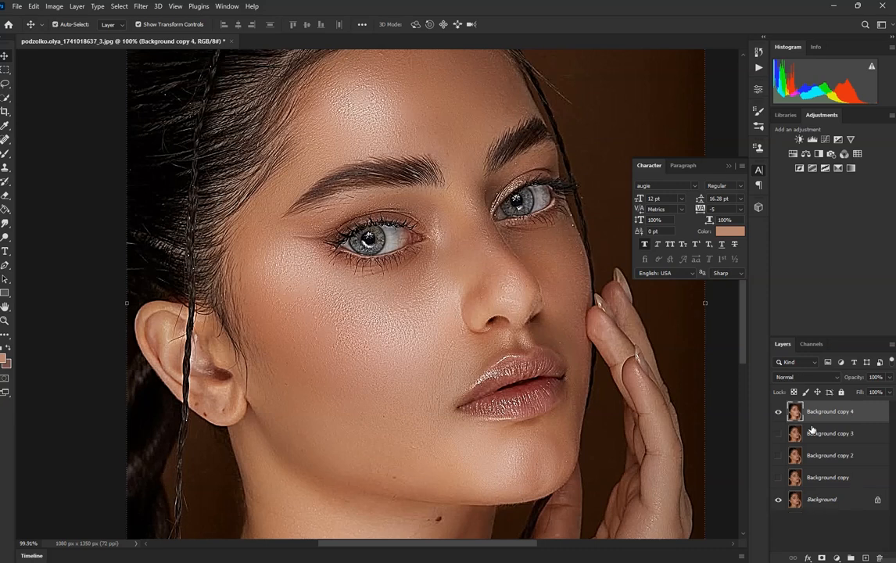
Step: Brighten the portrait's left-hand eye using the Dodge tool at size 80, with Midtones range and 60% exposure
scroll(422, 273, "down", 3)
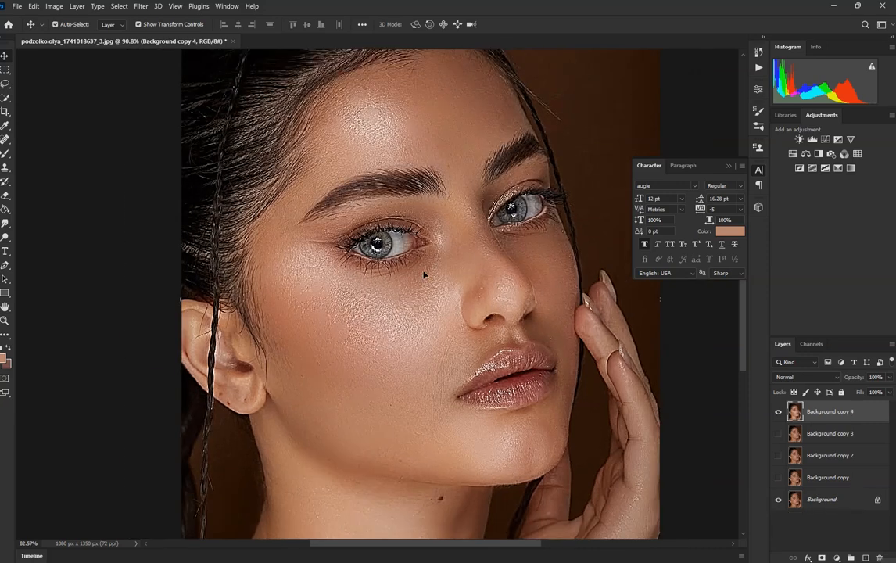
scroll(400, 280, "up", 2)
scroll(400, 280, "up", 2)
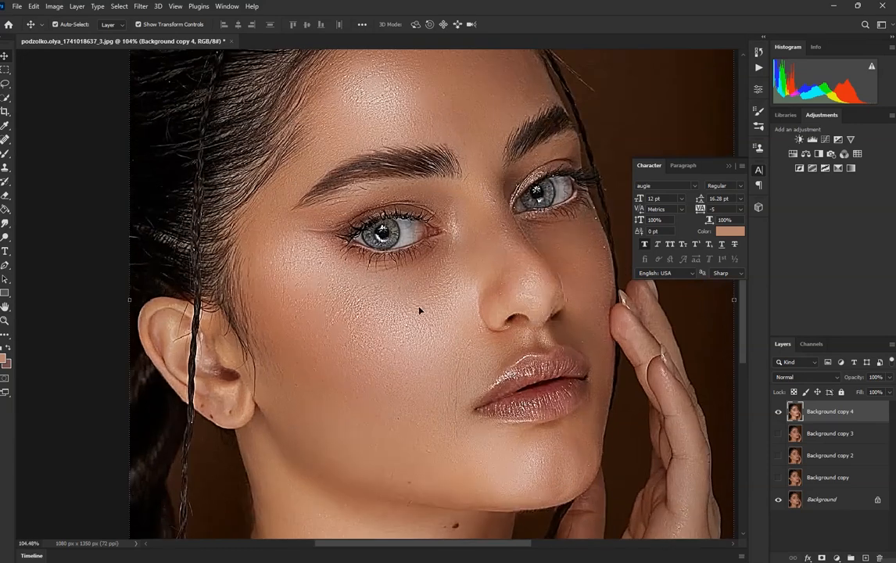
scroll(420, 312, "down", 1)
left_click(6, 239)
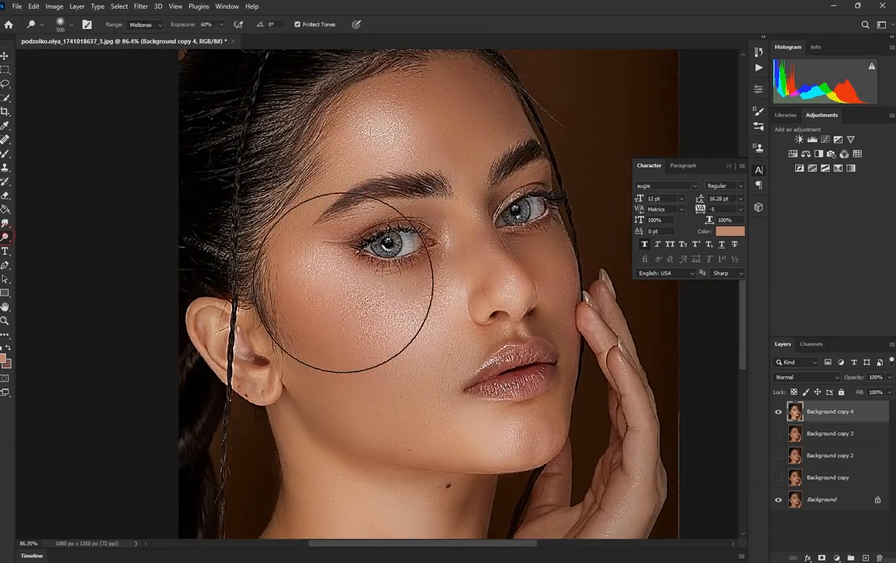
scroll(391, 266, "up", 4)
key("bracketleft")
key("bracketleft")
key("bracketleft")
key("bracketleft")
key("bracketleft")
key("bracketleft")
key("bracketleft")
key("bracketleft")
key("bracketleft")
key("bracketleft")
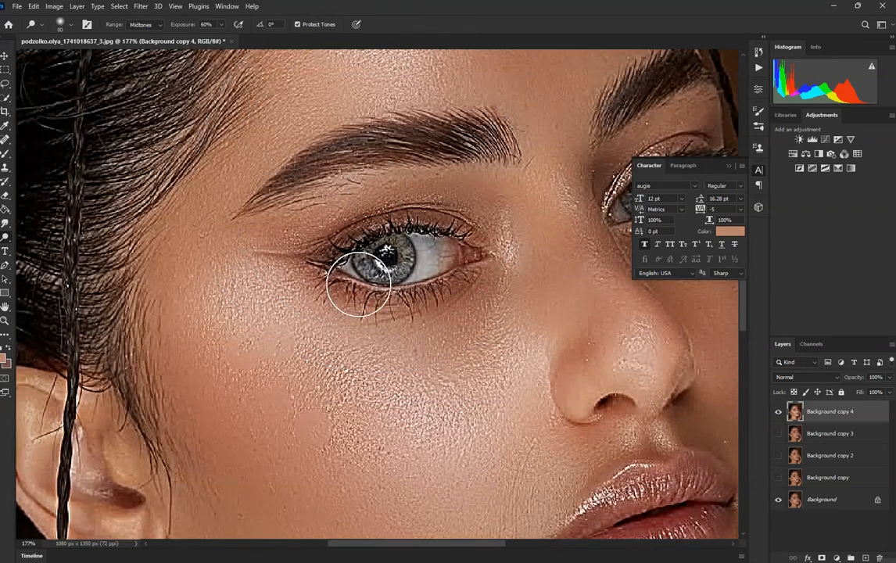
scroll(360, 274, "up", 2)
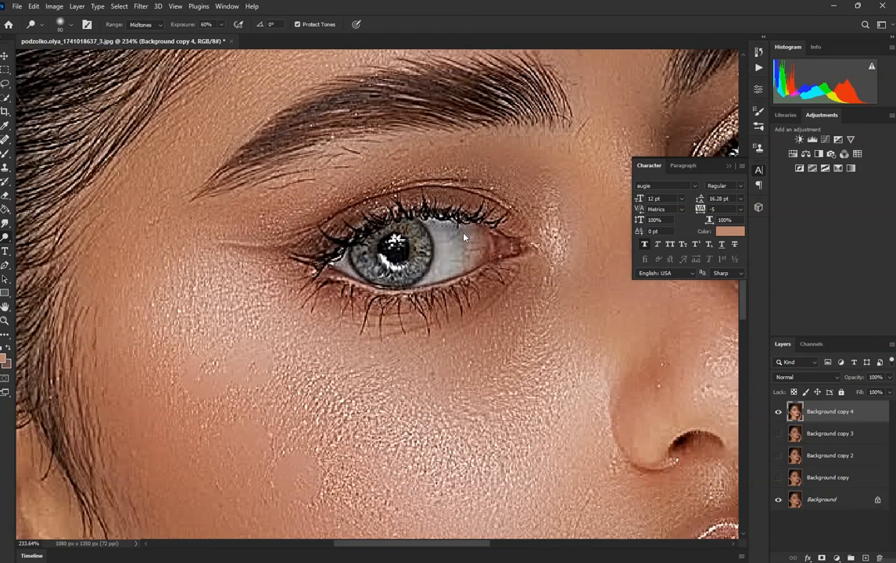
scroll(473, 246, "up", 1)
mouse_move(425, 253)
left_mouse_down()
mouse_move(374, 244)
mouse_move(340, 260)
mouse_move(395, 259)
mouse_move(398, 229)
mouse_move(421, 246)
left_mouse_up()
scroll(380, 241, "down", 6)
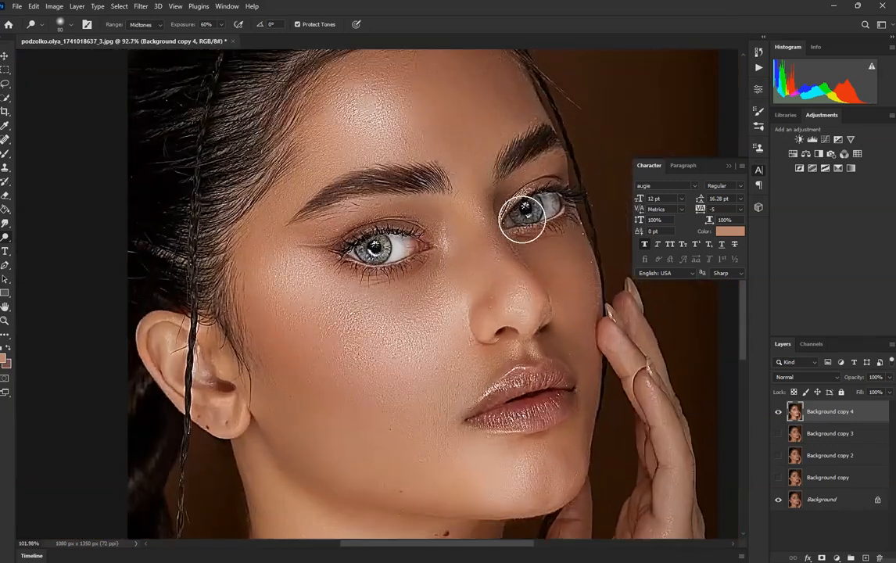
Step: Dodge the iris and white of the portrait's right-hand eye with the same brush settings
scroll(522, 220, "up", 4)
mouse_move(552, 201)
left_mouse_down()
mouse_move(566, 190)
mouse_move(521, 207)
mouse_move(549, 202)
left_mouse_up()
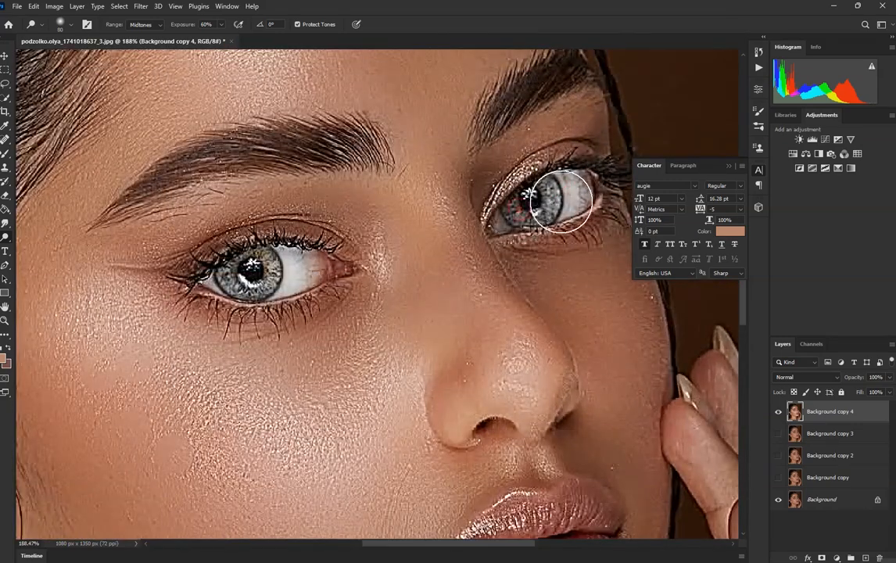
scroll(456, 210, "down", 8)
scroll(345, 253, "up", 4)
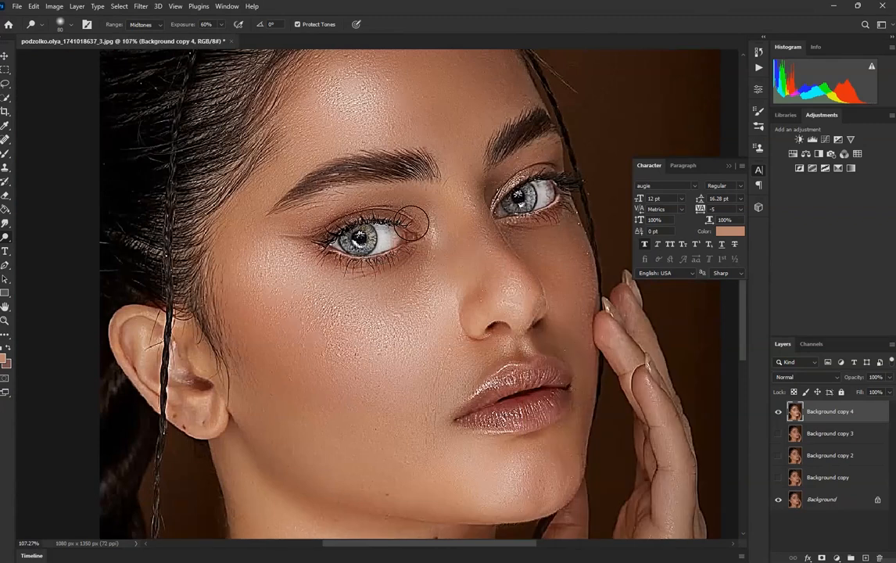
Step: Switch to the Mixer Brush and set the foreground color to white (ffffff)
scroll(410, 224, "down", 3)
scroll(456, 212, "up", 6)
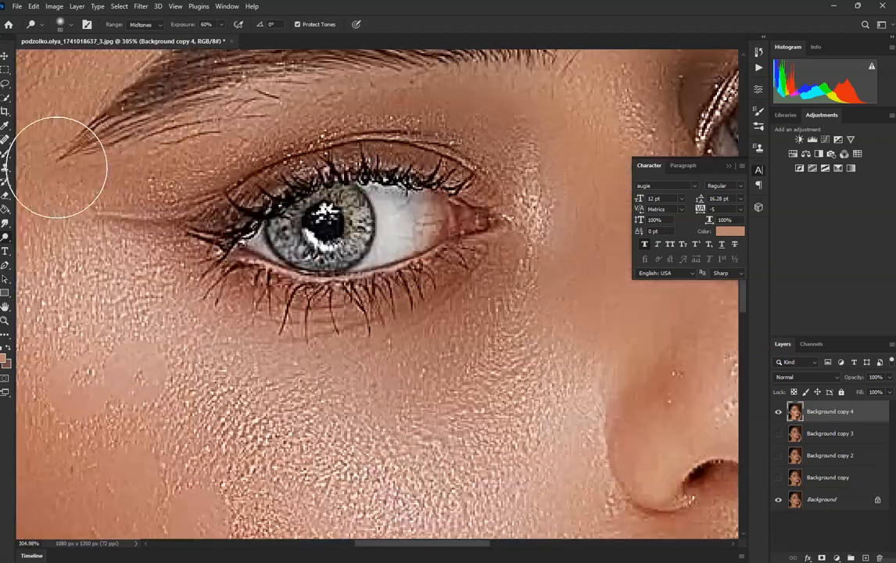
right_click(4, 154)
left_click(66, 182)
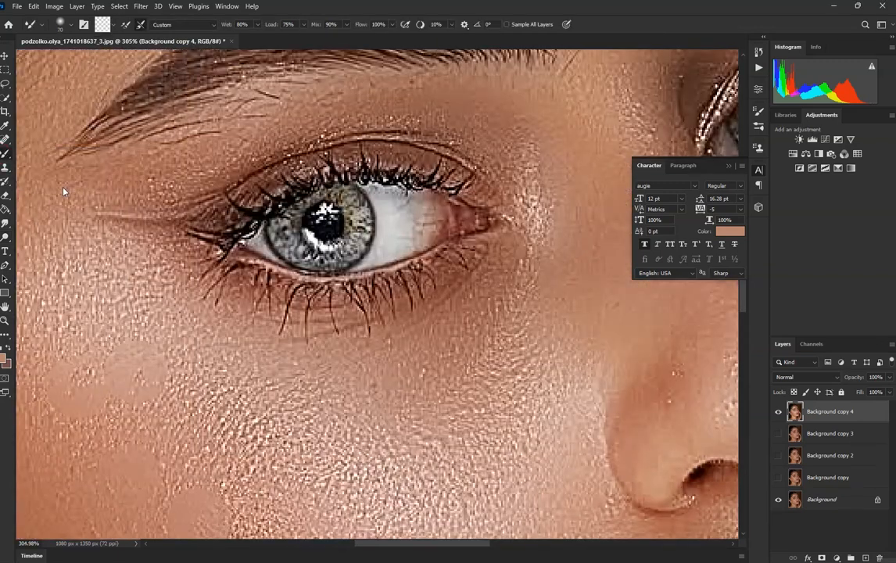
left_click(4, 358)
type("ffffff")
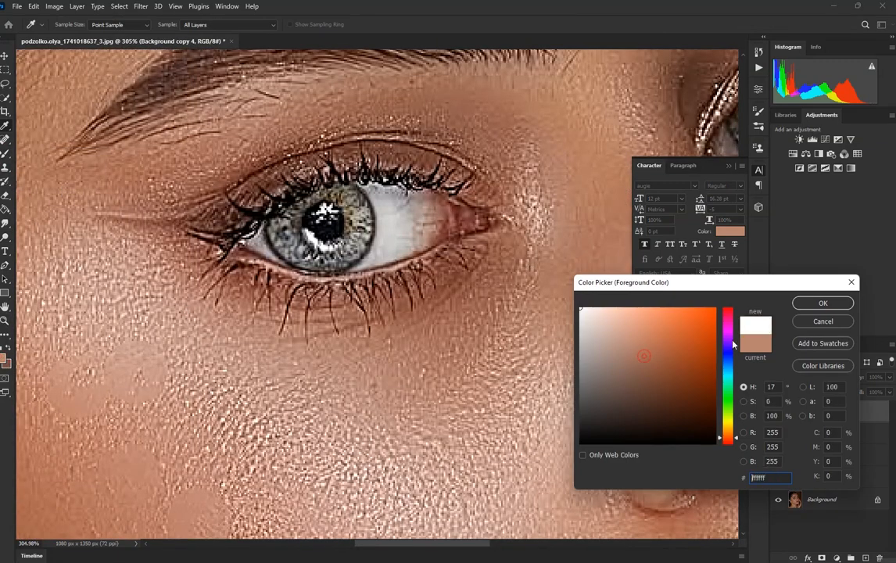
left_click(824, 303)
Step: Smooth the veins in the white of the left-hand eye with the Mixer Brush at size 20, and compare by toggling Background copy 4
scroll(432, 220, "up", 2)
left_click_drag(432, 221, 416, 220)
key("bracketleft")
key("bracketleft")
key("bracketleft")
key("bracketleft")
key("bracketleft")
scroll(432, 220, "up", 3)
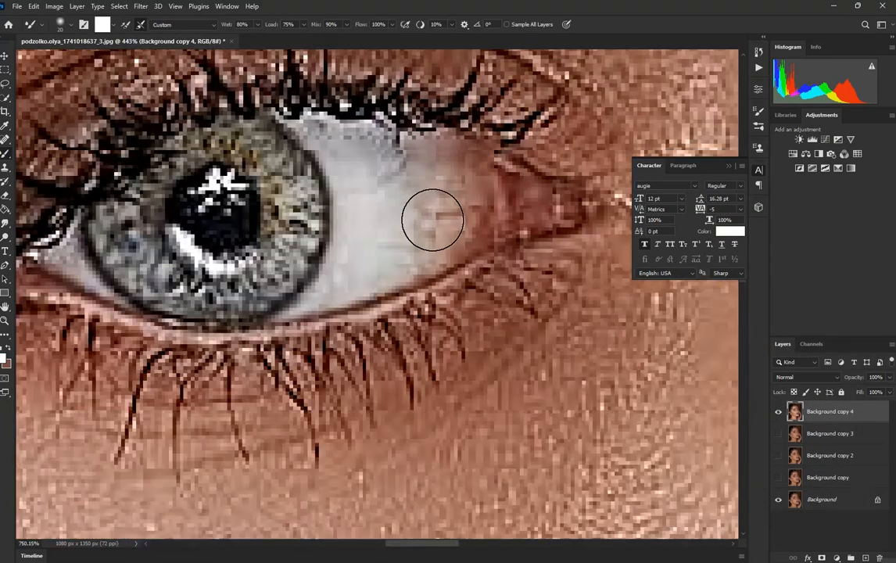
mouse_move(430, 232)
left_mouse_down()
mouse_move(382, 163)
mouse_move(348, 287)
mouse_move(351, 262)
mouse_move(323, 289)
mouse_move(372, 250)
mouse_move(389, 257)
mouse_move(381, 246)
mouse_move(442, 213)
mouse_move(430, 190)
mouse_move(494, 214)
mouse_move(500, 202)
mouse_move(463, 174)
mouse_move(471, 182)
mouse_move(461, 228)
mouse_move(447, 232)
mouse_move(403, 198)
mouse_move(405, 212)
mouse_move(412, 181)
mouse_move(400, 244)
mouse_move(425, 235)
mouse_move(427, 185)
mouse_move(410, 178)
mouse_move(368, 212)
mouse_move(350, 189)
mouse_move(382, 204)
left_mouse_up()
scroll(415, 222, "down", 6)
scroll(245, 241, "up", 3)
mouse_move(244, 243)
left_mouse_down()
mouse_move(263, 261)
mouse_move(243, 244)
left_mouse_up()
scroll(244, 243, "down", 8)
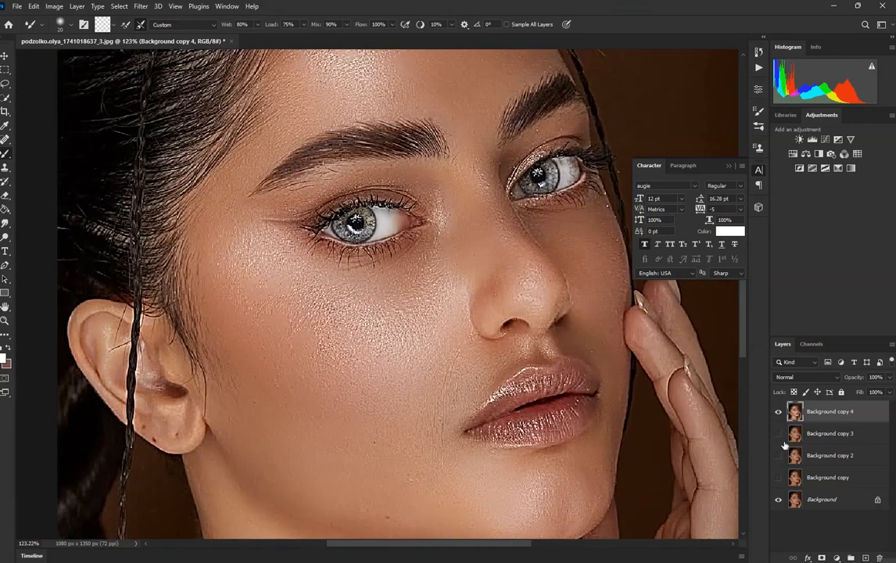
left_click(779, 413)
left_click(779, 413)
Step: Smooth the white of the right-hand eye with the Mixer Brush and compare the result by toggling Background copy 4
scroll(561, 156, "up", 6)
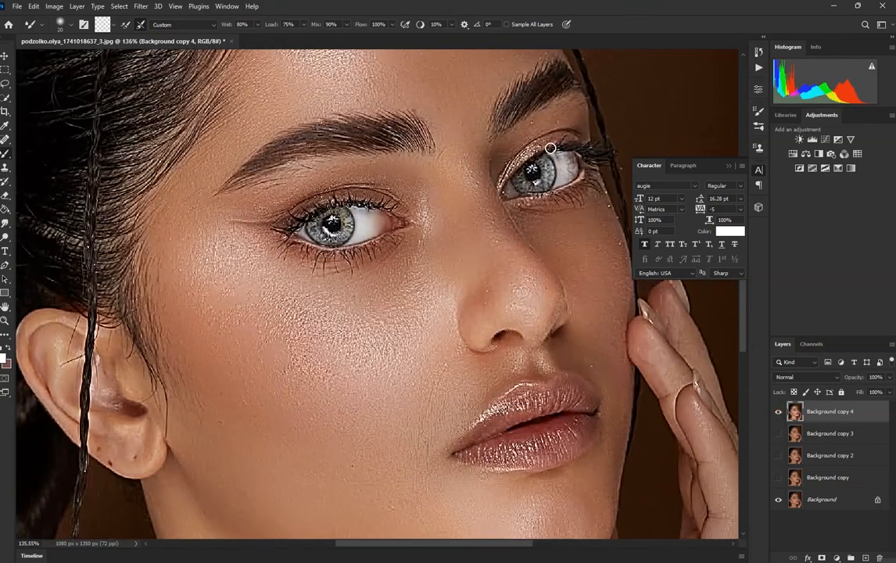
scroll(590, 181, "up", 5)
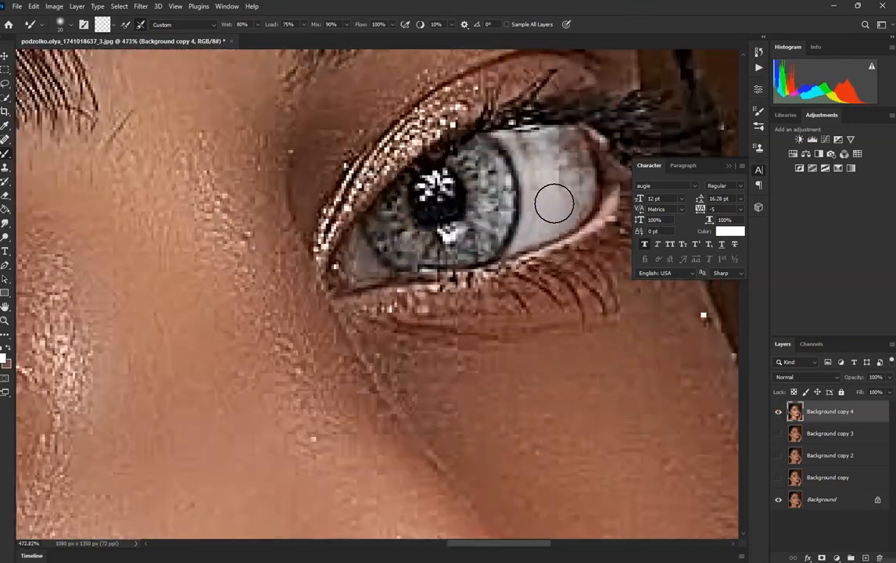
mouse_move(568, 180)
left_mouse_down()
mouse_move(542, 169)
mouse_move(537, 152)
mouse_move(566, 155)
left_mouse_up()
mouse_move(575, 189)
left_mouse_down()
mouse_move(567, 215)
mouse_move(542, 216)
mouse_move(545, 224)
mouse_move(537, 217)
mouse_move(529, 149)
mouse_move(543, 167)
mouse_move(528, 147)
mouse_move(558, 165)
mouse_move(564, 151)
mouse_move(534, 158)
mouse_move(546, 169)
mouse_move(542, 224)
mouse_move(575, 188)
left_mouse_up()
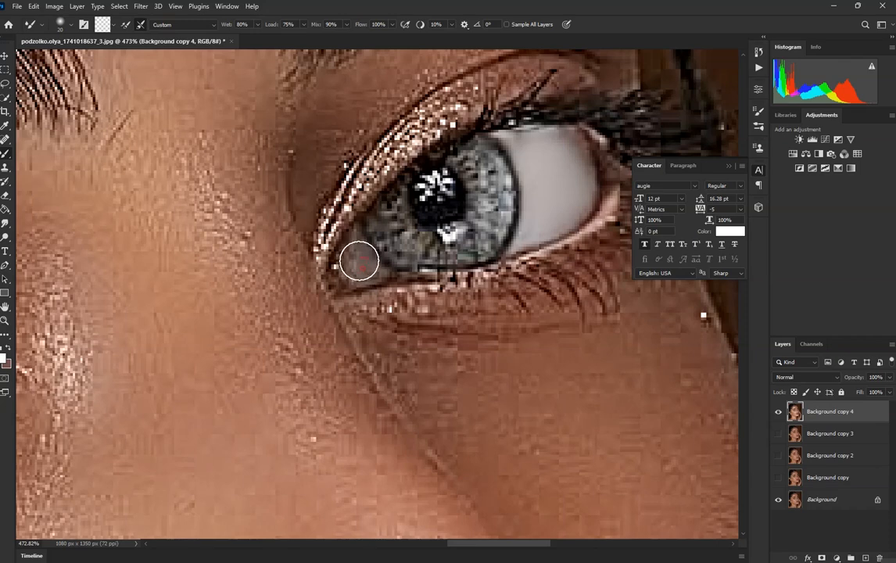
scroll(530, 248, "down", 8)
scroll(406, 275, "down", 5)
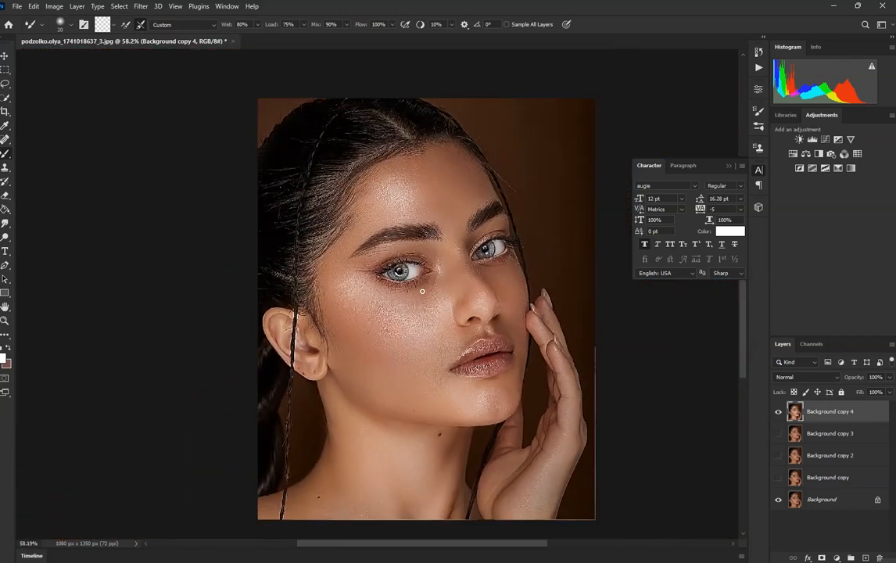
scroll(415, 281, "up", 3)
left_click(778, 415)
left_click(778, 415)
Step: Outline the lips loosely with the Polygonal Lasso and copy the selected area to a new layer
scroll(481, 391, "up", 3)
scroll(481, 304, "up", 8)
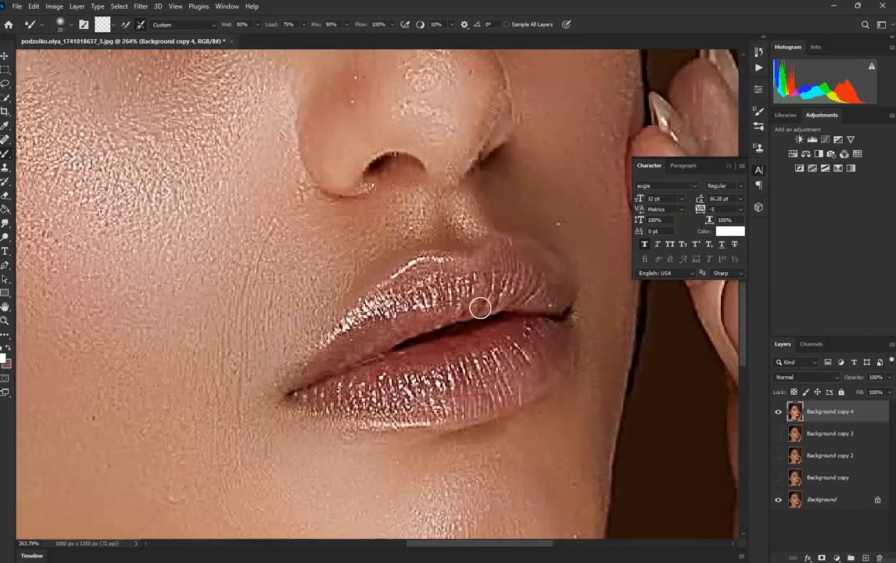
left_click(5, 83)
right_click(4, 83)
left_click(43, 84)
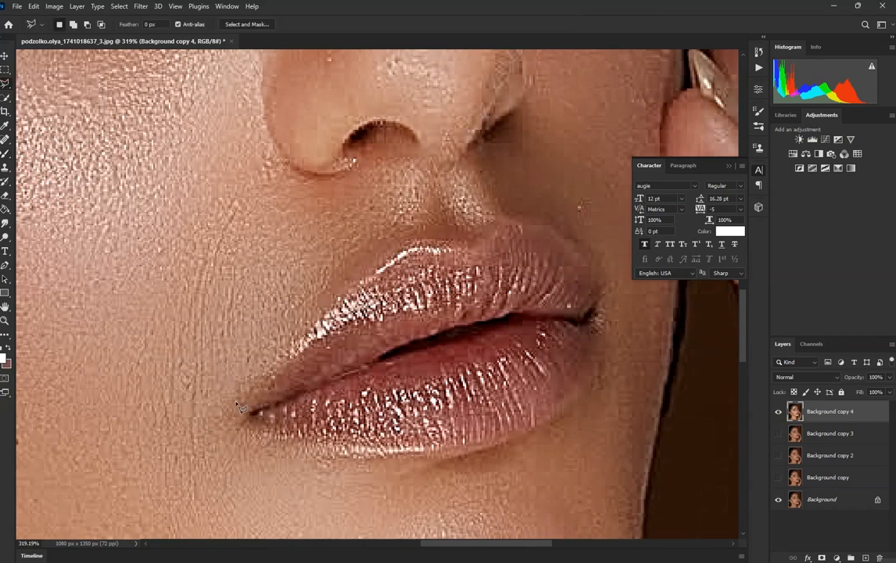
left_click(235, 394)
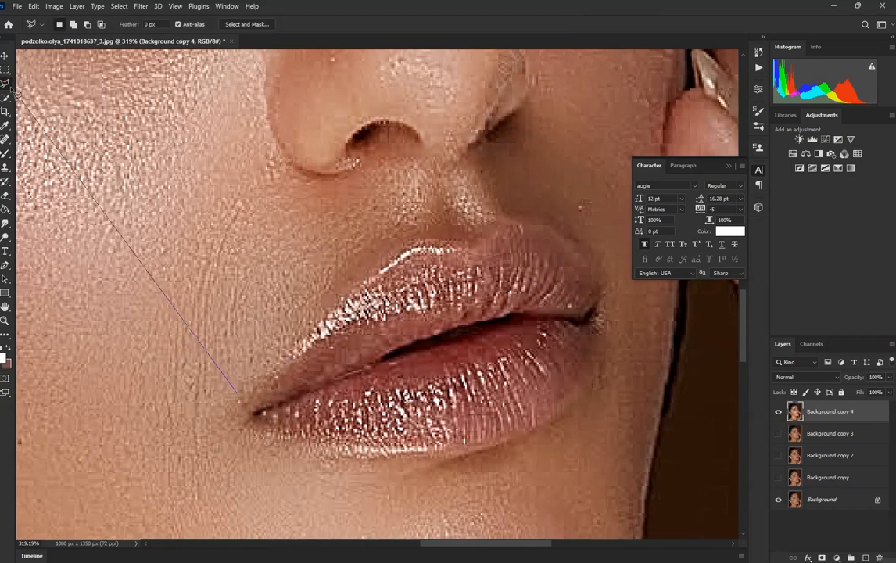
left_click(392, 249)
left_click(444, 223)
left_click(538, 190)
left_click(600, 237)
left_click(620, 279)
left_click(615, 417)
left_click(395, 491)
left_click(258, 450)
left_click(258, 398)
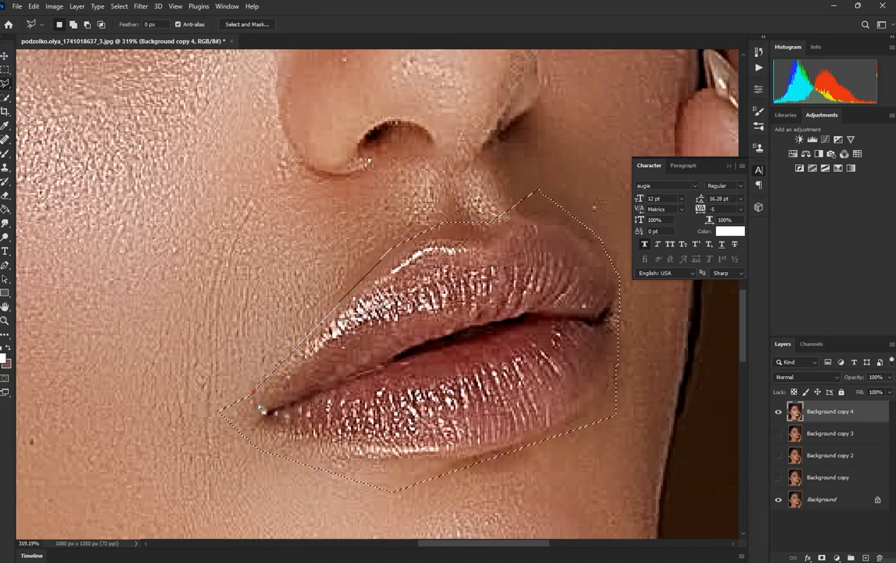
key("ctrl+j")
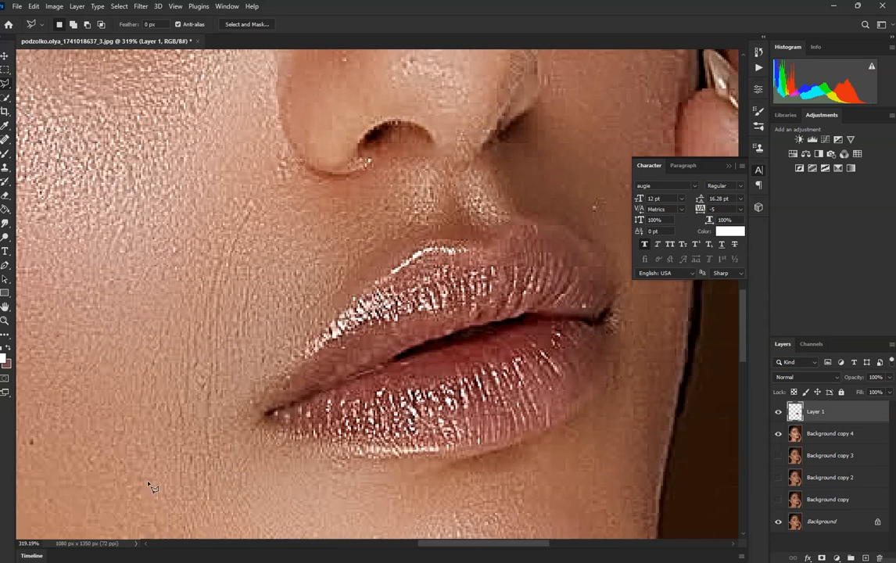
Step: Recolor the copied lips layer with Hue/Saturation, using hue -11 and saturation +33
left_click(54, 6)
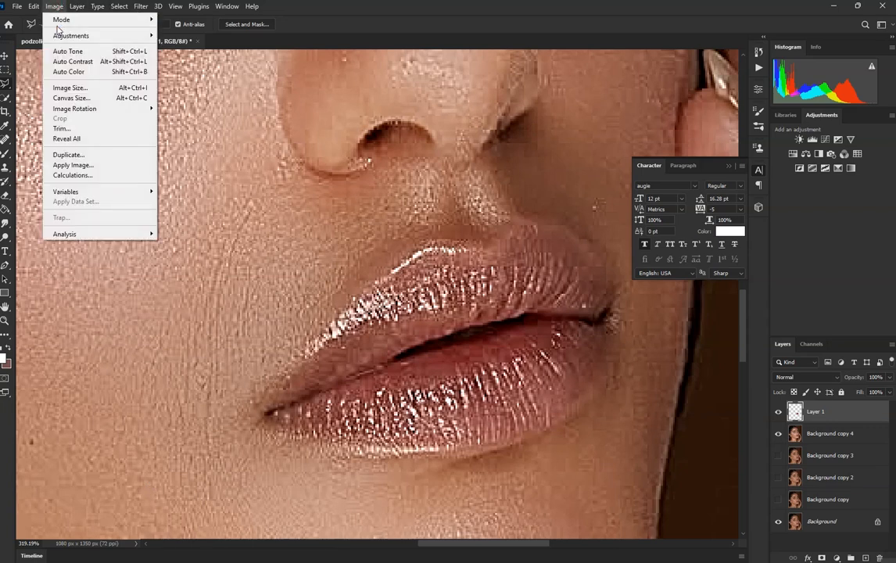
left_click(55, 36)
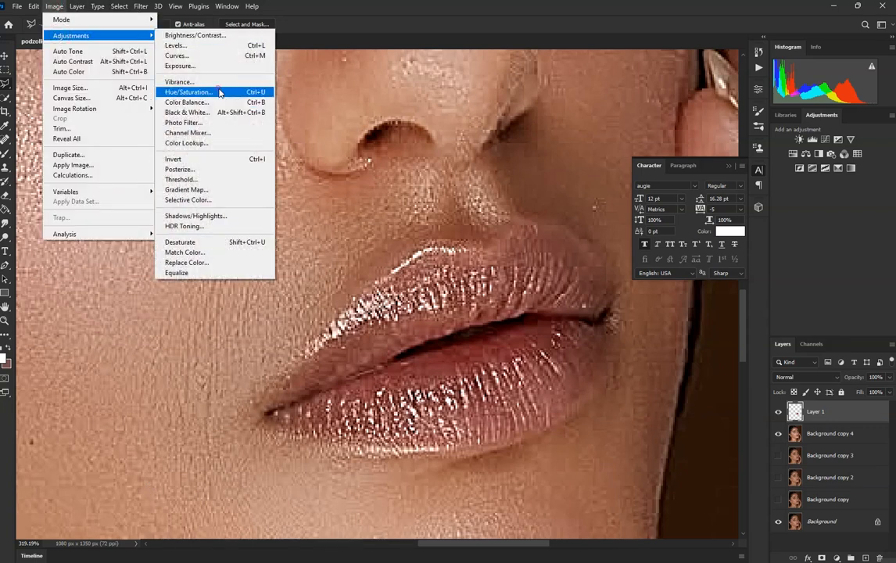
left_click(219, 93)
mouse_move(625, 147)
left_mouse_down()
mouse_move(618, 147)
mouse_move(640, 173)
mouse_move(665, 145)
mouse_move(617, 147)
mouse_move(643, 173)
mouse_move(621, 147)
left_mouse_up()
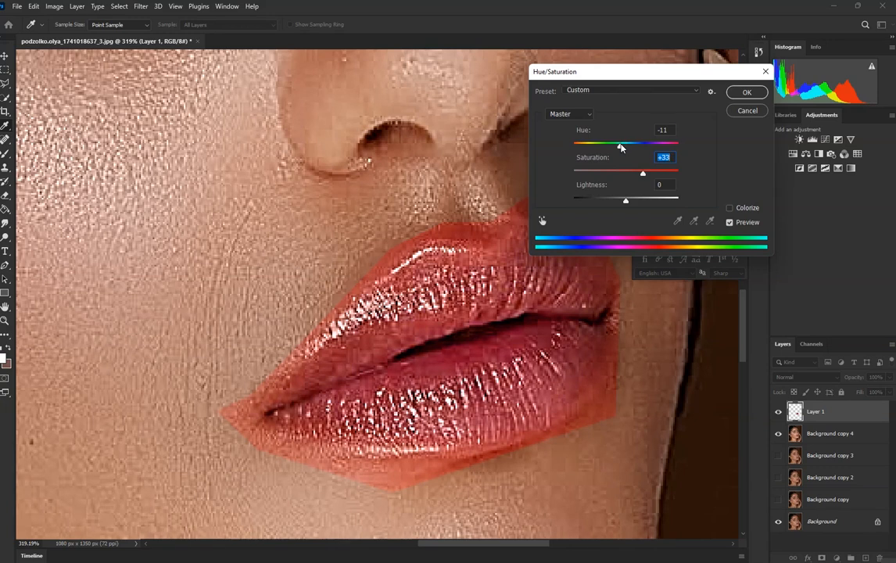
key("Return")
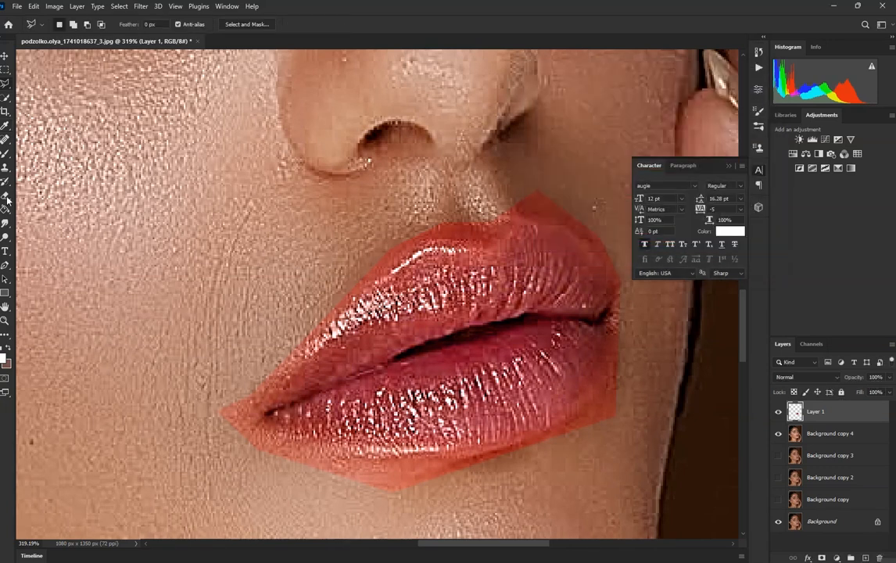
Step: Erase the recolored skin around the lips with the Eraser at size 50 and 100% opacity
left_click(6, 196)
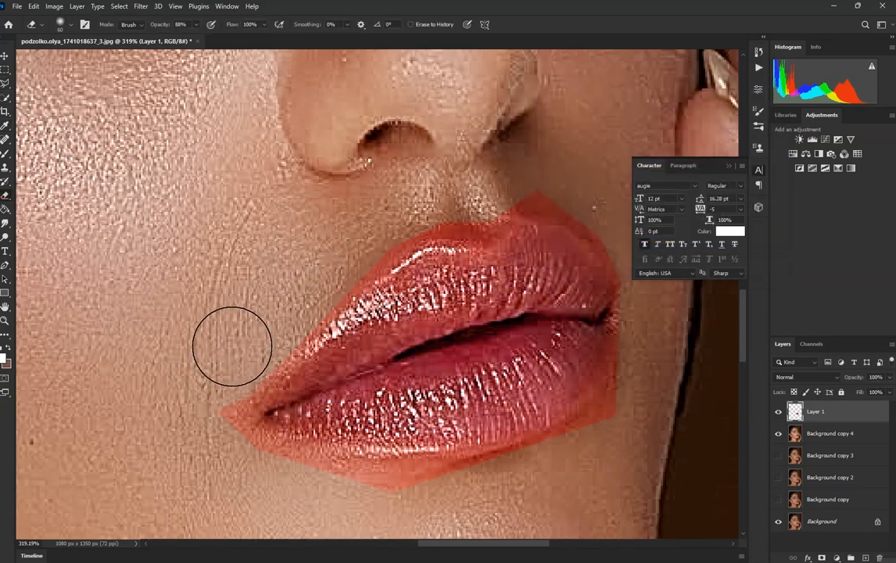
key("bracketleft")
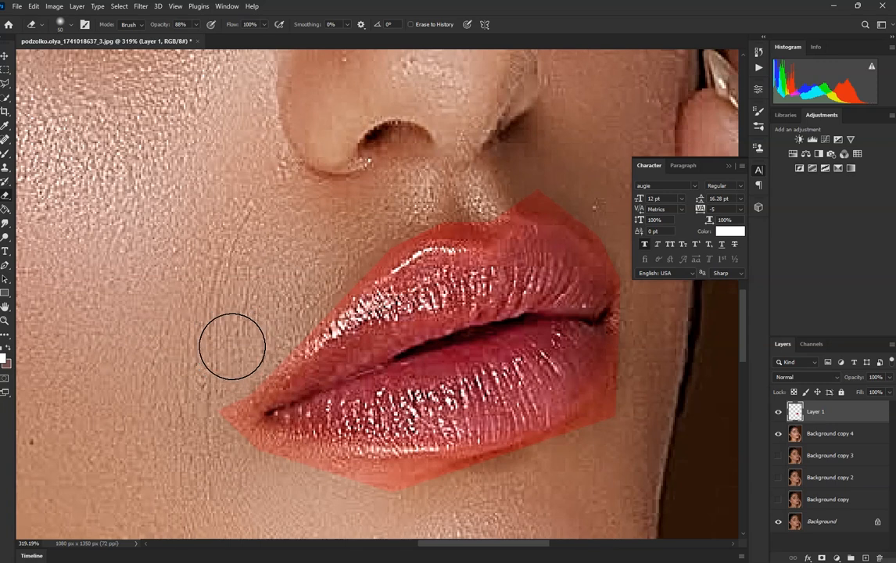
left_click(197, 25)
left_click_drag(197, 36, 203, 37)
left_click(236, 359)
mouse_move(345, 251)
left_mouse_down()
mouse_move(436, 195)
mouse_move(459, 202)
mouse_move(546, 181)
mouse_move(599, 200)
mouse_move(634, 301)
mouse_move(624, 394)
mouse_move(542, 468)
mouse_move(425, 486)
mouse_move(297, 486)
mouse_move(258, 463)
mouse_move(262, 352)
mouse_move(340, 267)
mouse_move(451, 201)
mouse_move(472, 196)
mouse_move(610, 228)
left_mouse_up()
scroll(485, 243, "down", 10)
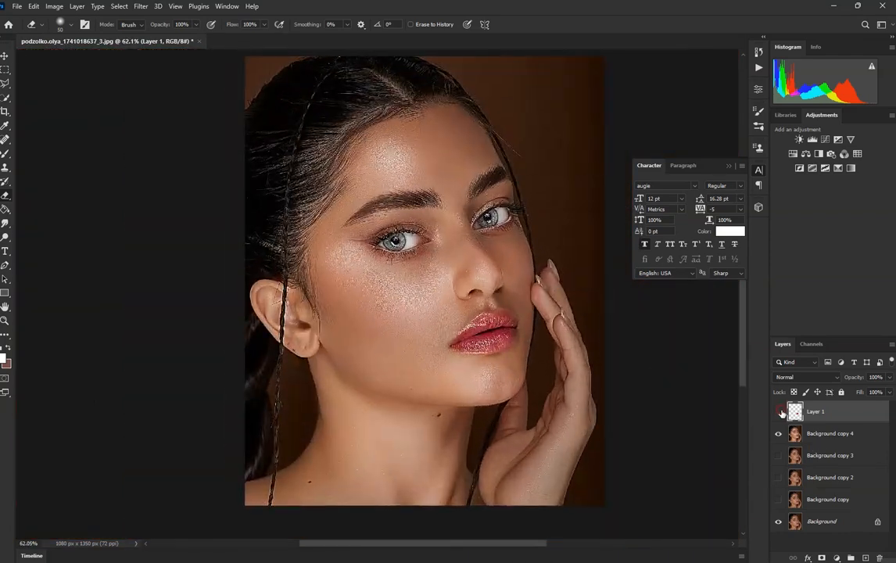
Step: Compare the lip color by toggling Layer 1 and merge it into Background copy 4
left_click(780, 412)
left_click(780, 412)
key("Delete")
Step: Trace the upper lip with a closed Pen tool path and convert the path to a selection
scroll(507, 339, "up", 5)
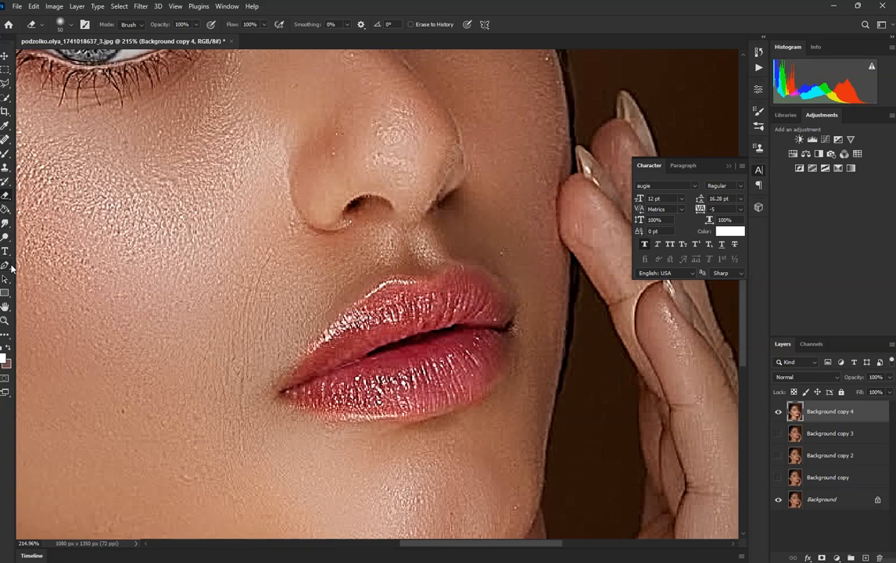
left_click(11, 266)
scroll(350, 352, "up", 3)
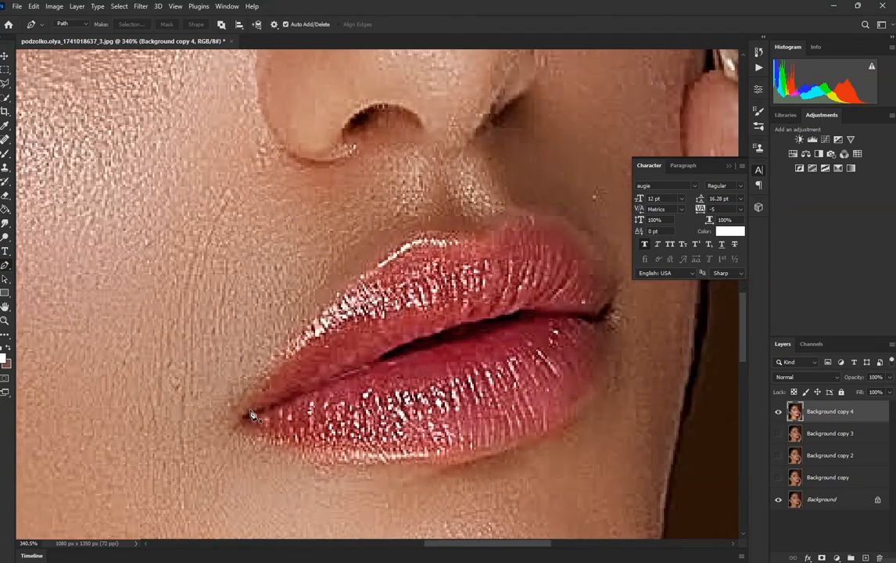
left_click(242, 412)
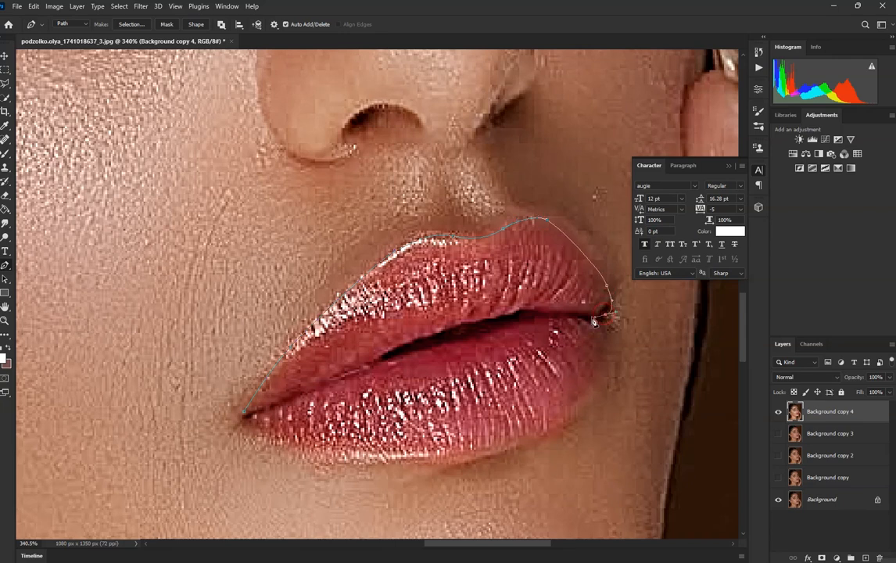
left_click_drag(543, 310, 533, 313)
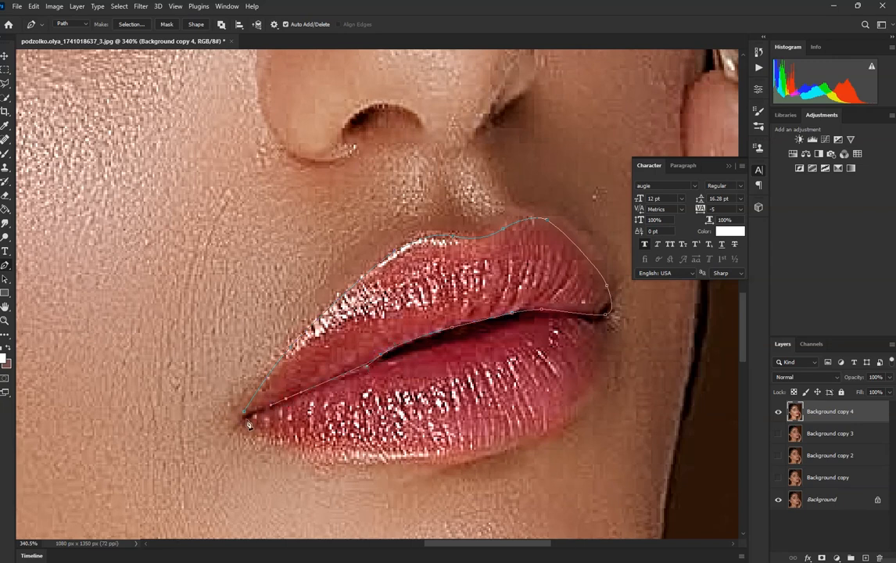
right_click(286, 337)
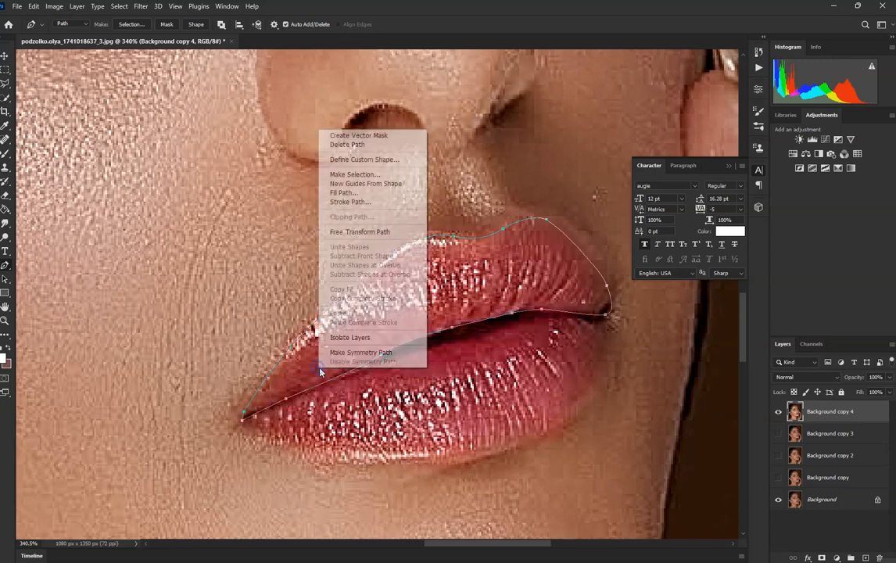
left_click(332, 159)
left_click(500, 147)
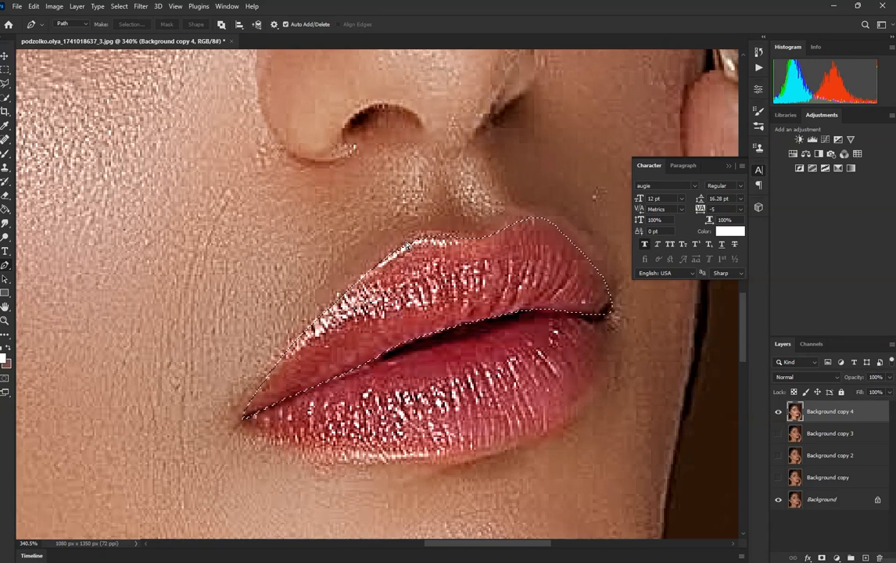
Step: Copy the upper-lip selection to a new layer, duplicate that layer, and clip the duplicate to the layer below
key("ctrl+t")
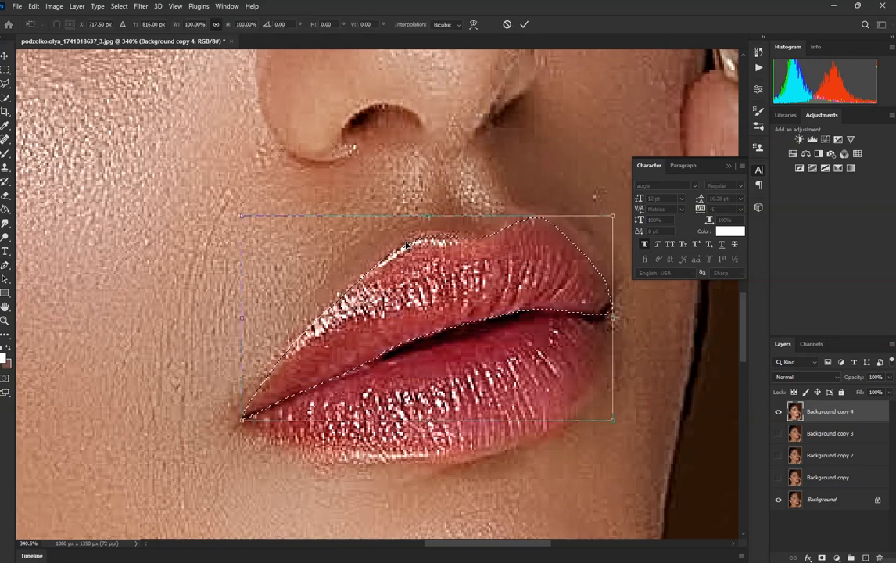
left_click(524, 24)
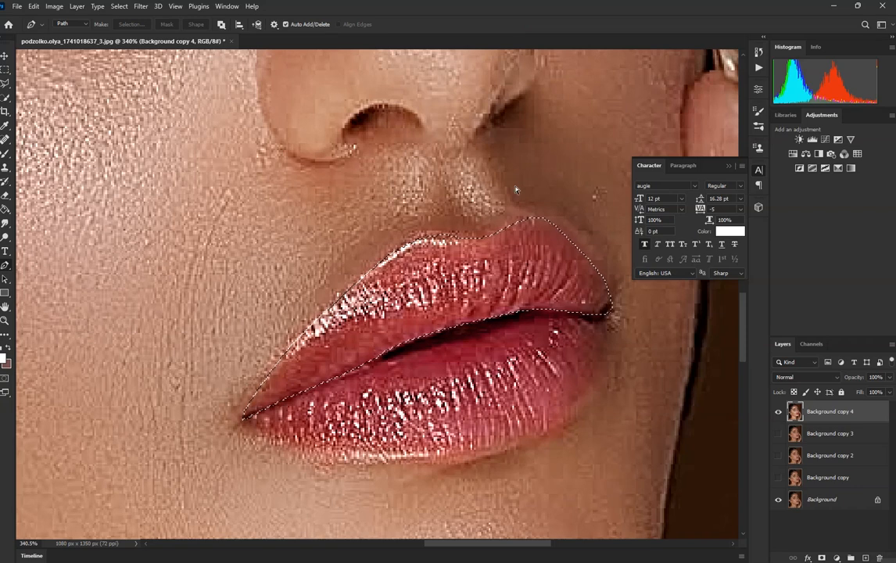
key("ctrl+j")
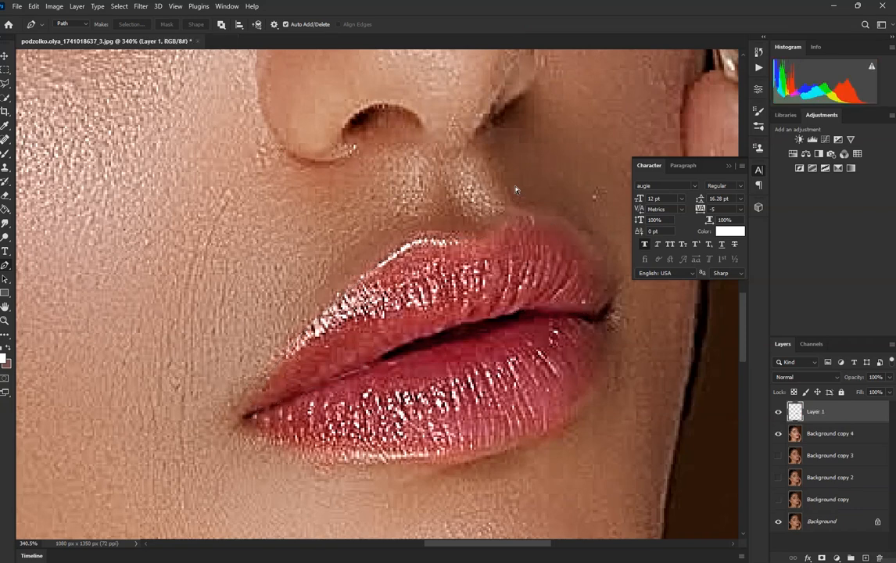
key("ctrl+j")
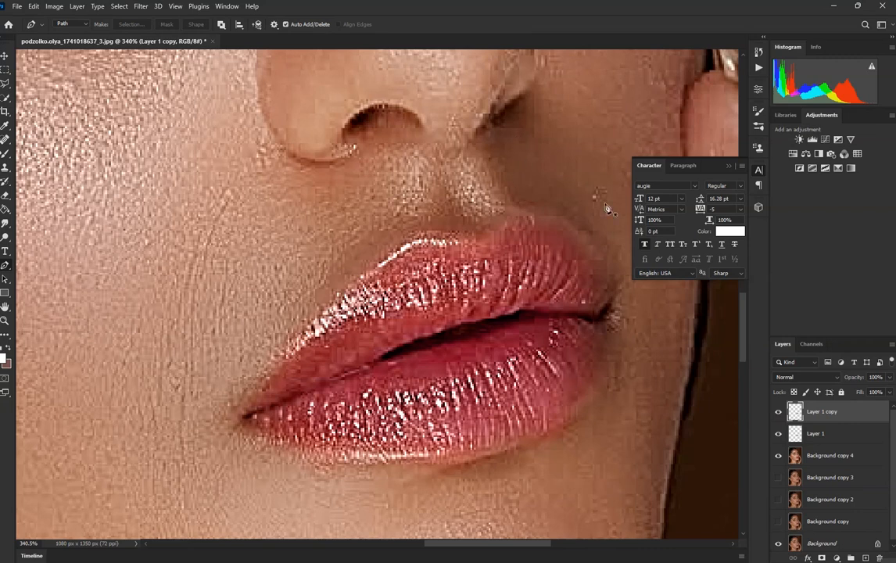
left_click(822, 420, "alt")
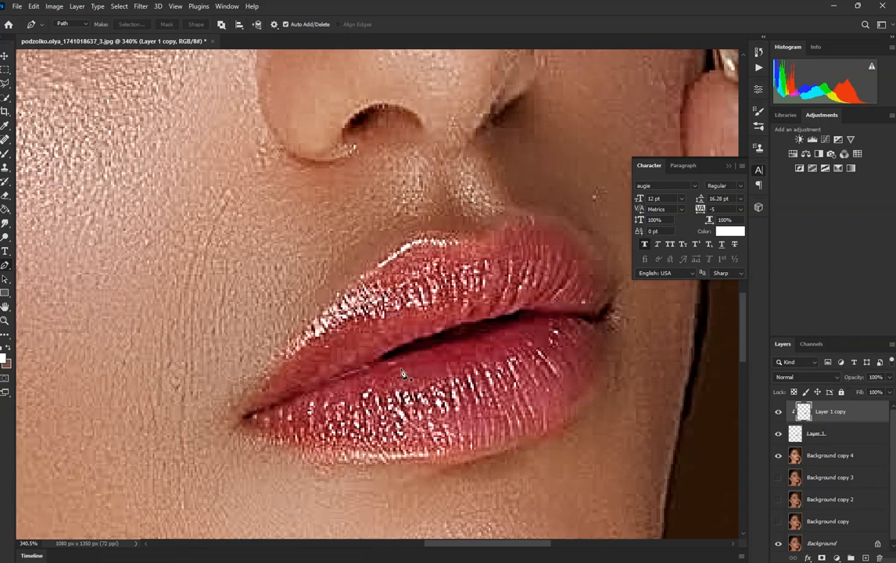
Step: Warp the clipped upper-lip copy to reshape its contour slightly, and compare the result by toggling Layer 1 copy
key("ctrl+t")
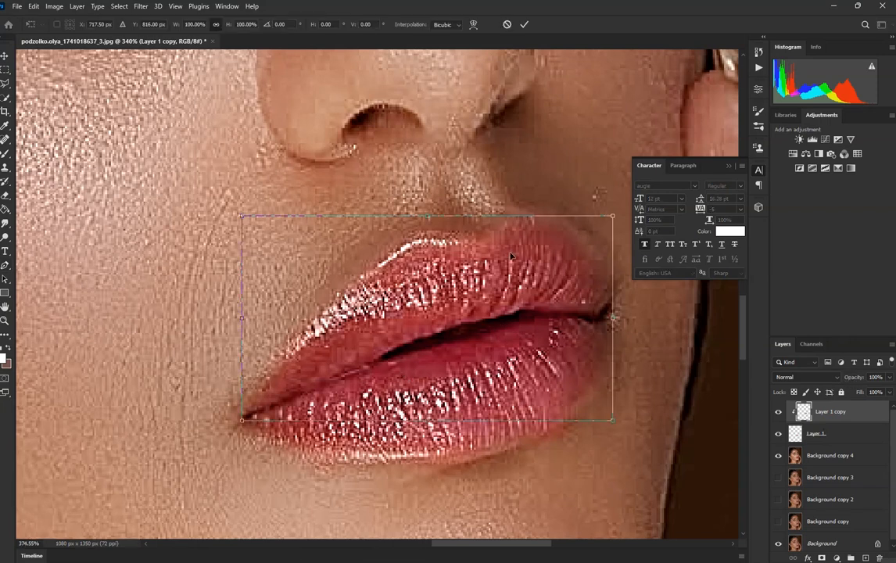
scroll(508, 258, "up", 1)
right_click(453, 223)
left_click(476, 288)
left_click_drag(470, 245, 418, 209)
mouse_move(325, 324)
left_mouse_down()
mouse_move(294, 296)
mouse_move(315, 316)
left_mouse_up()
mouse_move(261, 387)
left_mouse_down()
mouse_move(254, 376)
mouse_move(259, 388)
left_mouse_up()
left_click_drag(577, 251, 587, 244)
left_click_drag(349, 266, 350, 269)
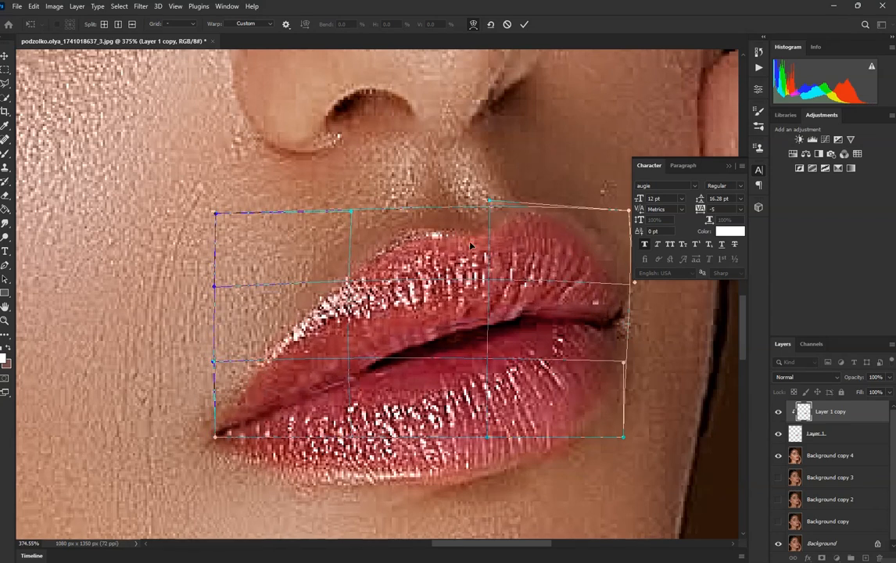
left_click(524, 24)
key("ctrl+0")
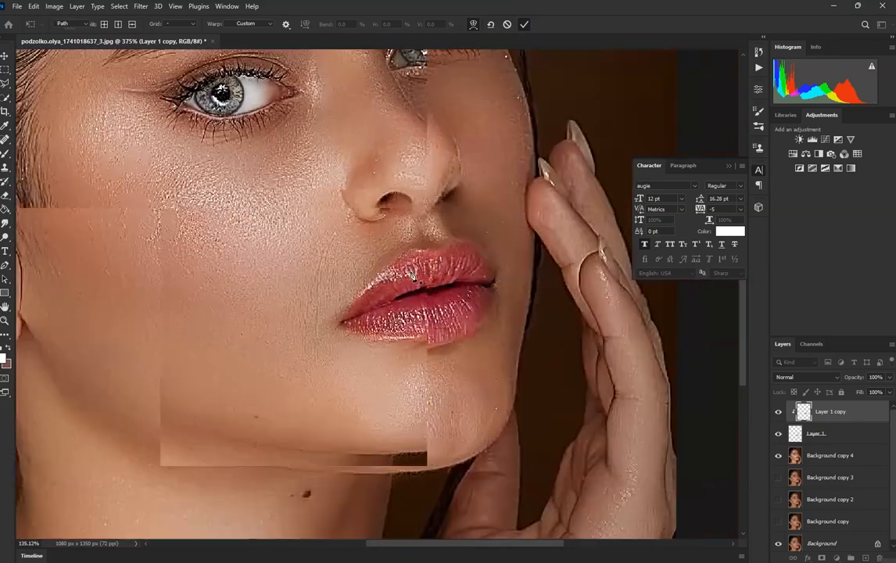
scroll(414, 280, "up", 3)
left_click(779, 410)
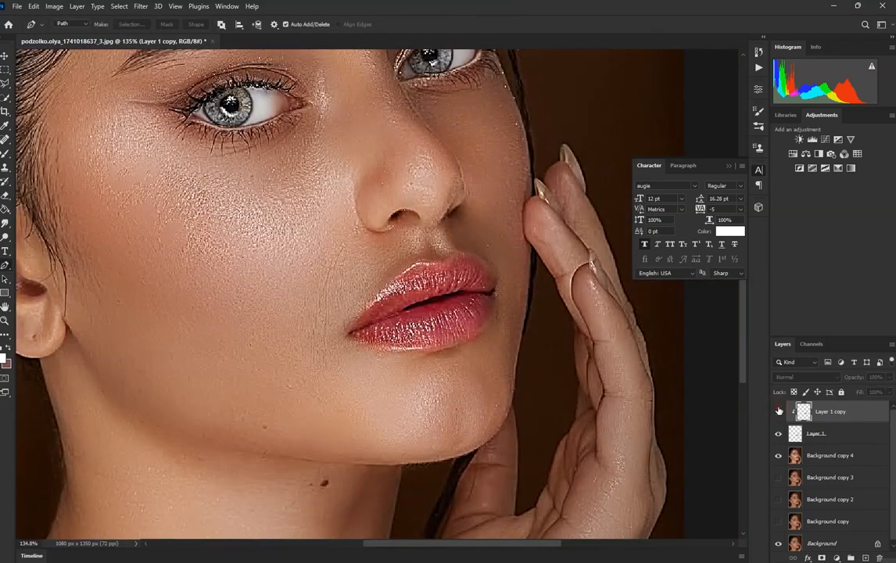
left_click(779, 410)
Step: Adjust Levels on the clipped upper-lip layer with midtones about 0.86 and white input about 236, and compare the result
scroll(399, 353, "up", 2)
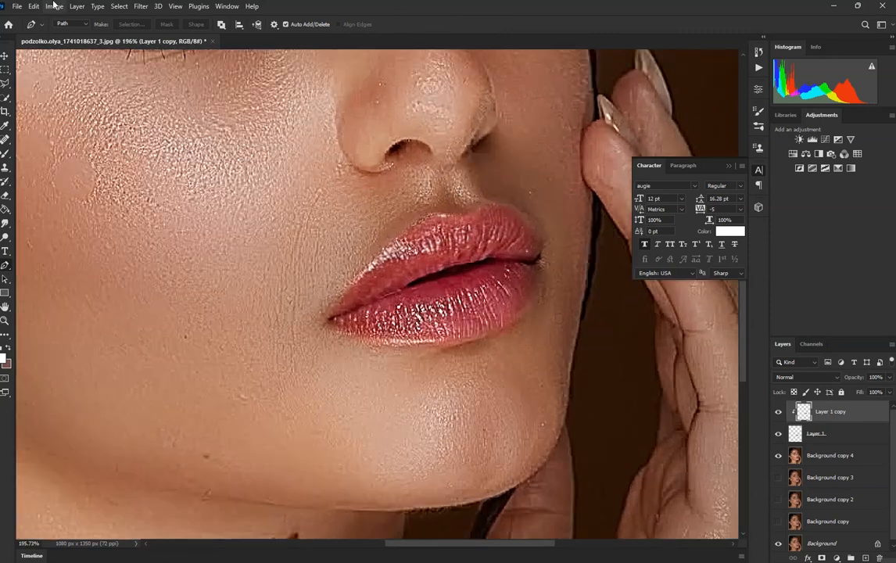
left_click(53, 6)
mouse_move(70, 36)
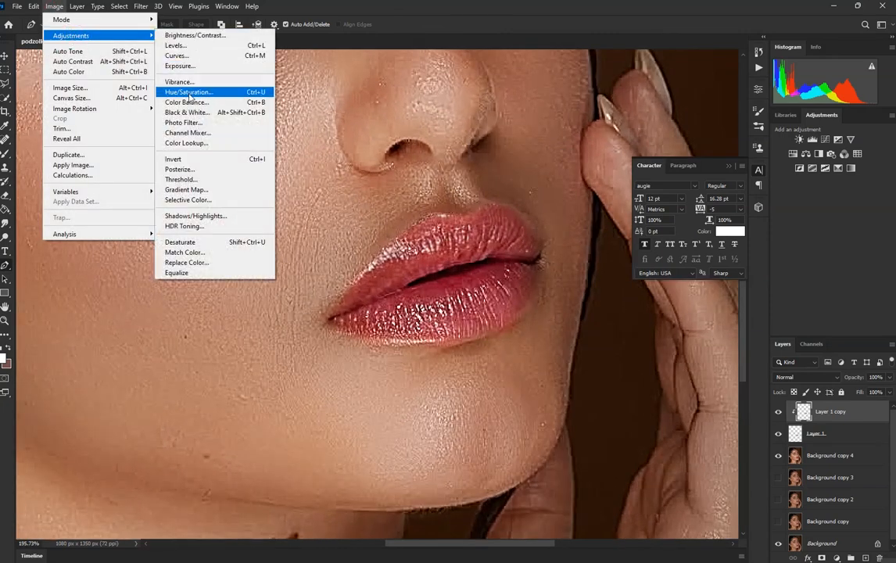
left_click(176, 45)
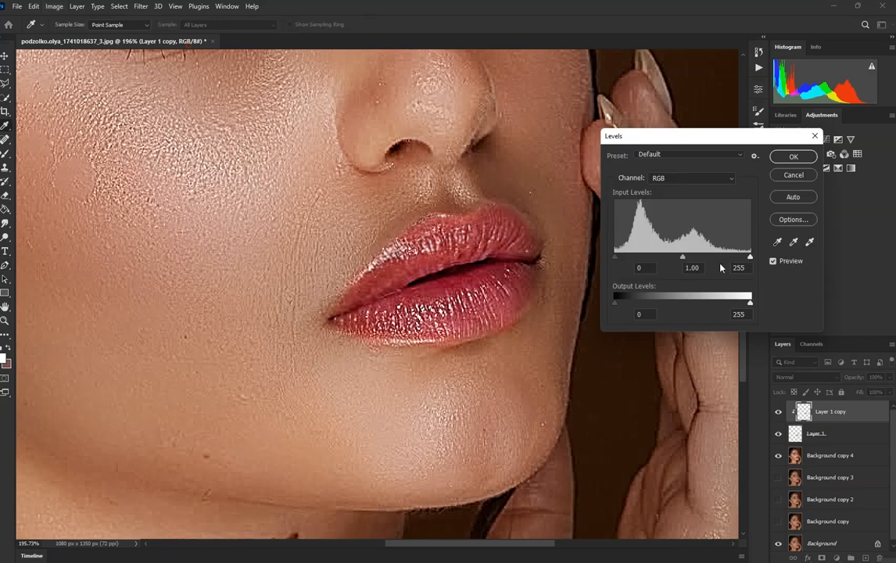
left_click_drag(687, 259, 691, 259)
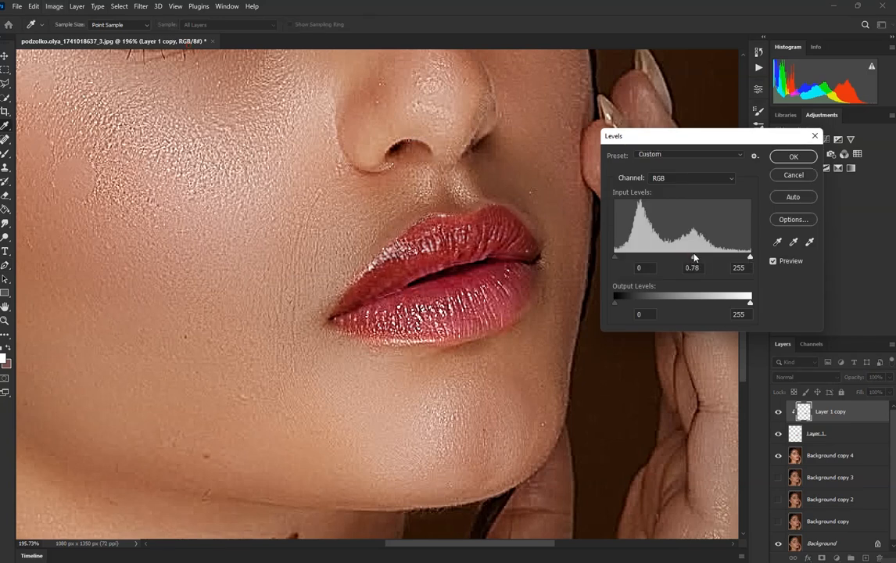
left_click_drag(751, 258, 742, 260)
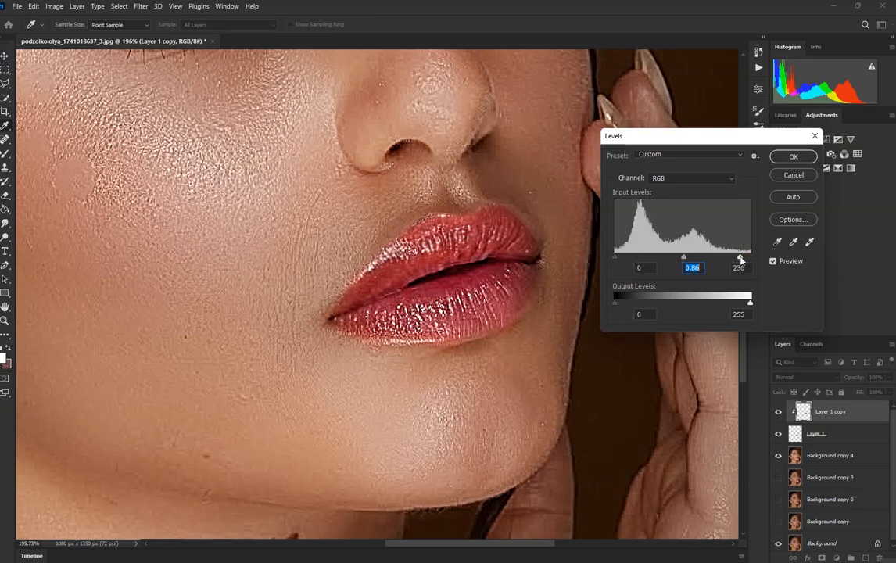
left_click(736, 259)
left_click_drag(617, 258, 554, 226)
left_click(793, 156)
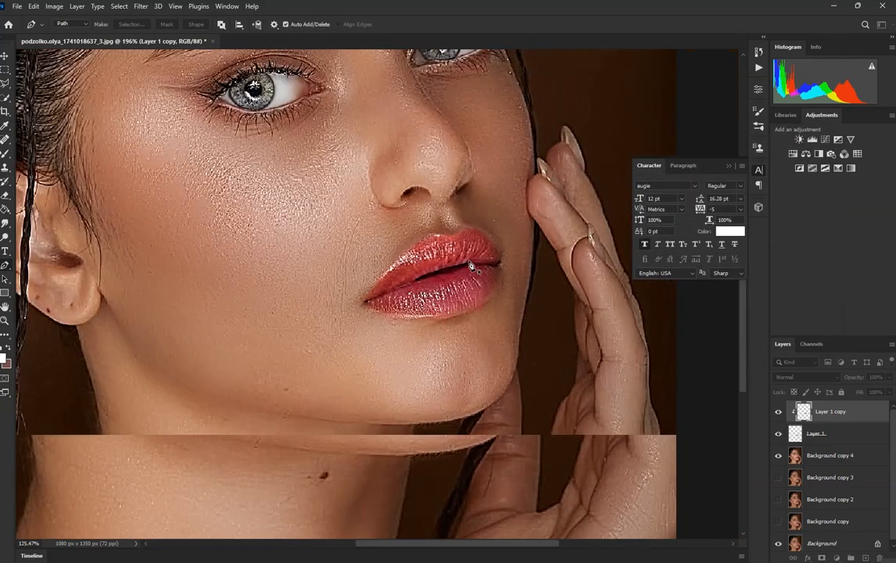
scroll(430, 228, "down", 5)
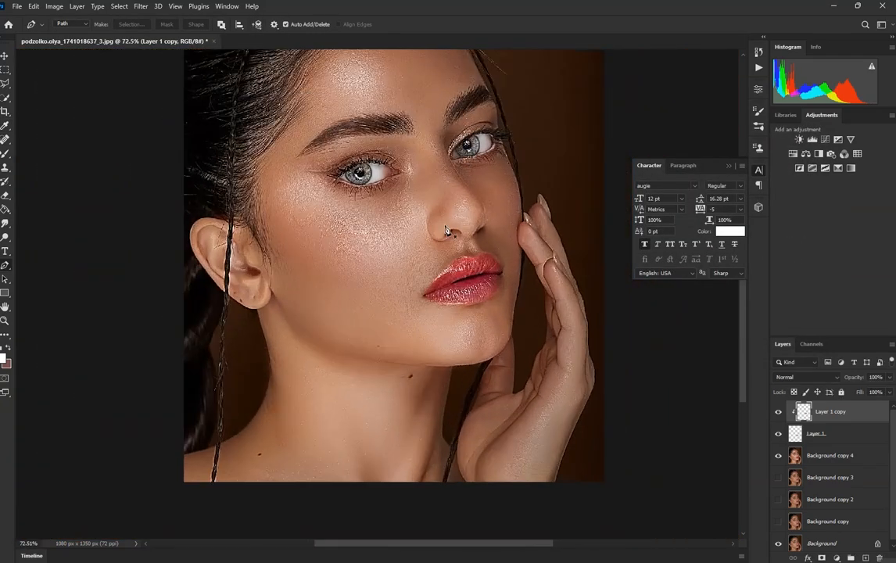
left_click(779, 412)
Step: Brighten the upper lip's highlights with the Dodge tool at size 25, Midtones range and 60% exposure, and compare by toggling the layer
scroll(483, 269, "up", 2)
scroll(482, 270, "up", 5)
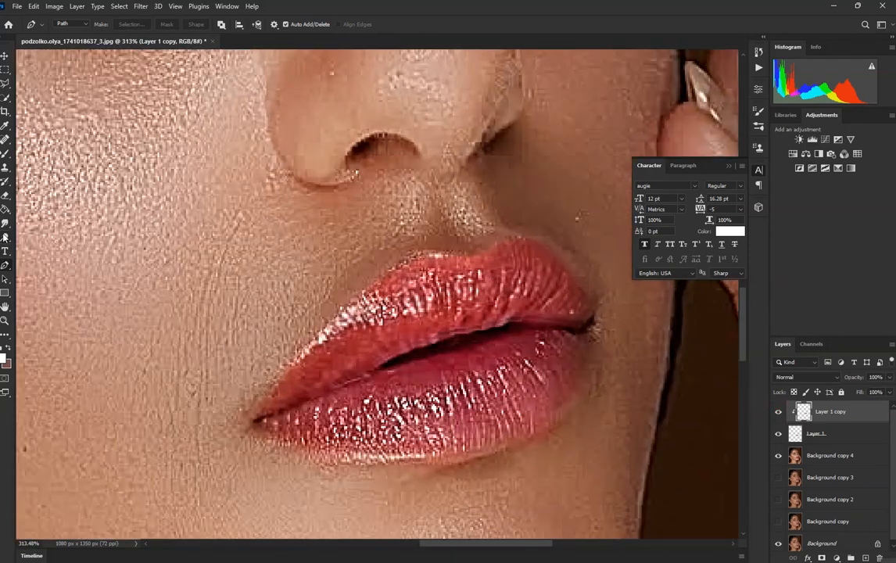
left_click(5, 237)
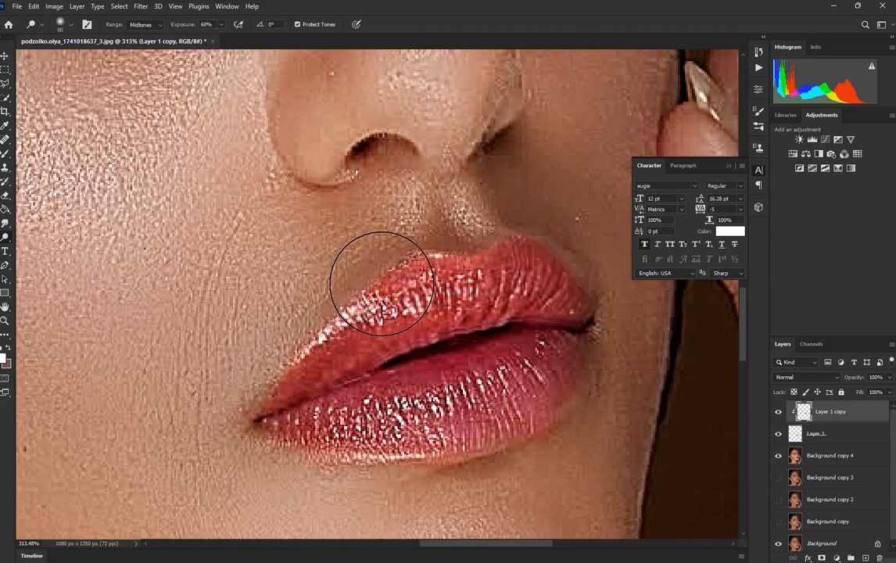
key("bracketleft")
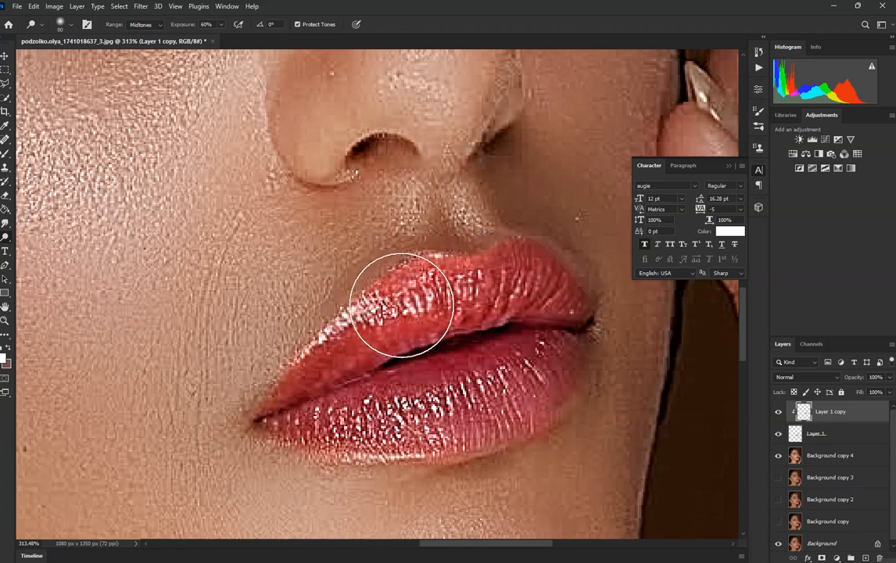
scroll(401, 310, "down", 1)
key("bracketleft")
key("bracketleft")
key("bracketleft")
key("bracketleft")
key("bracketleft")
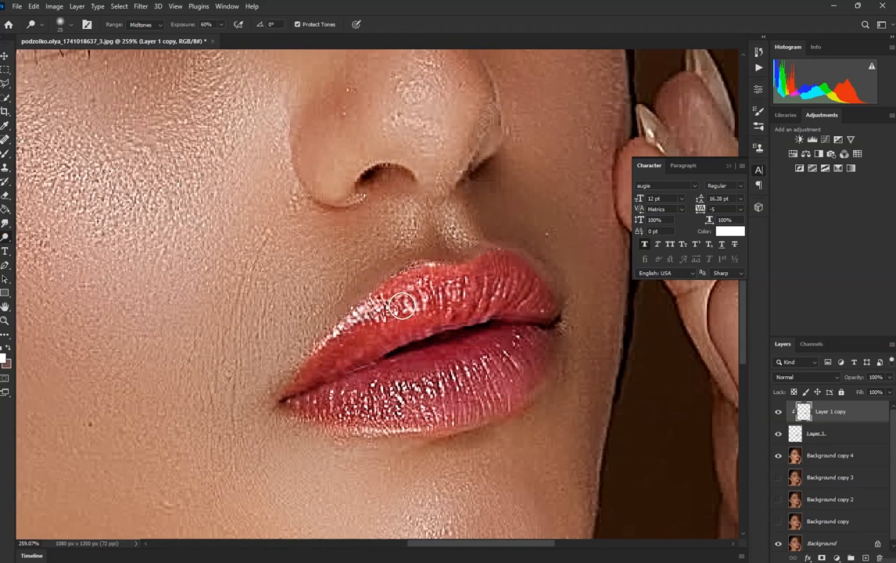
scroll(290, 331, "down", 1)
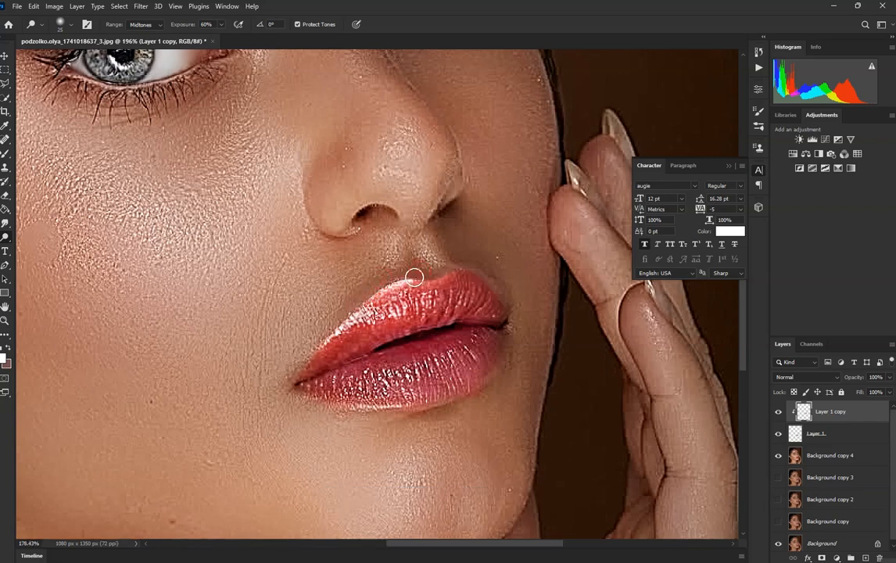
scroll(413, 297, "down", 3)
scroll(409, 301, "up", 1)
left_click(778, 418)
scroll(381, 350, "down", 3)
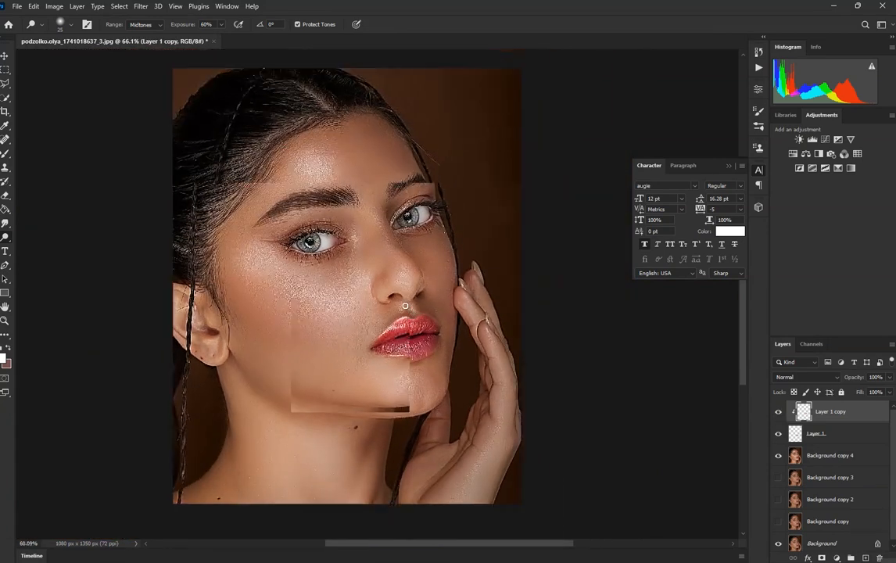
Step: Merge Layer 1 copy, Layer 1 and Background copy 4 into a single layer
scroll(405, 306, "down", 2)
scroll(400, 350, "up", 3)
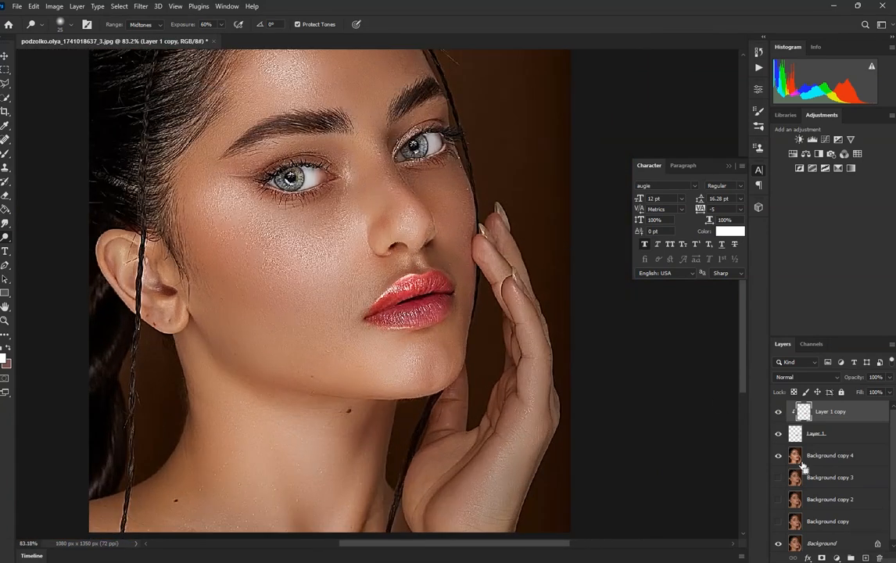
left_click(829, 437, "shift")
left_click(833, 461, "shift")
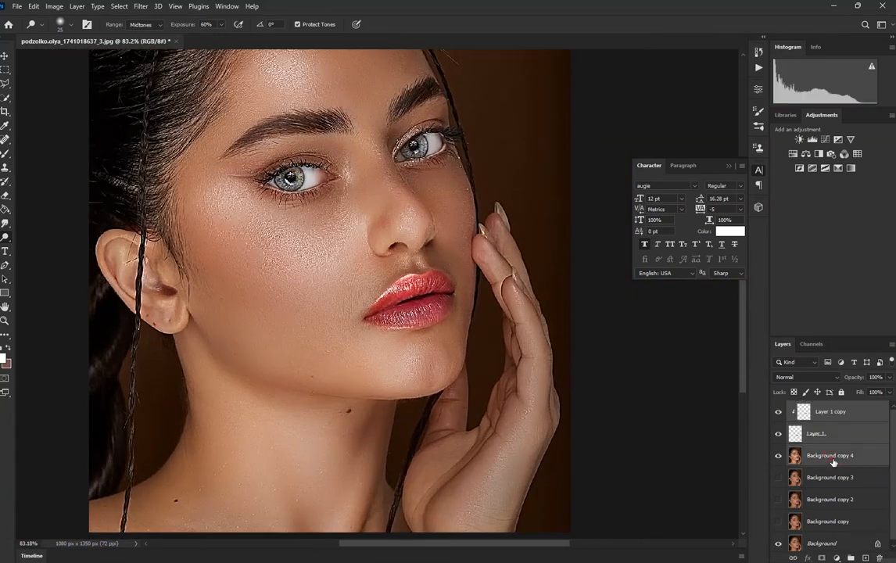
key("ctrl+e")
scroll(355, 342, "down", 3)
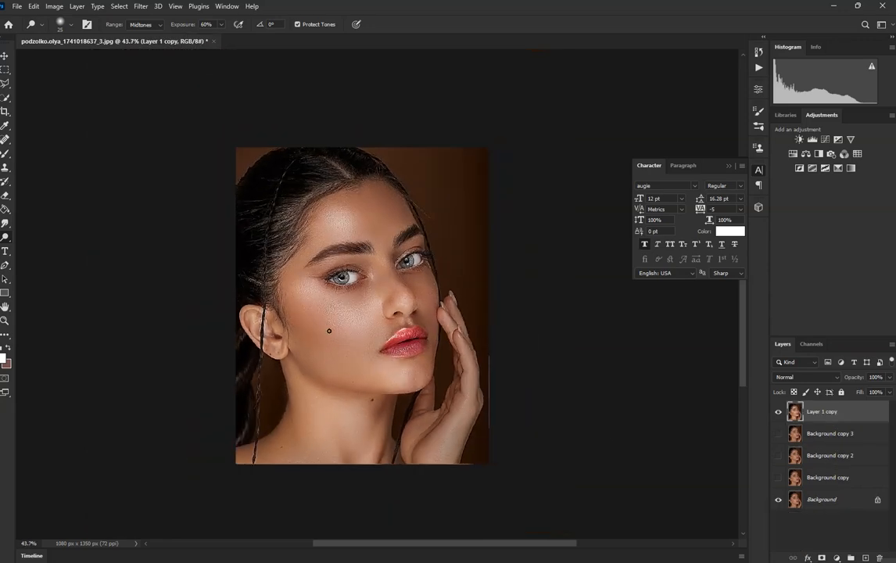
Step: Blend away the stray hairs over the ear with the Mixer Brush at size 20, Wet 80%, Load 75% and Mix 90%
scroll(355, 342, "up", 2)
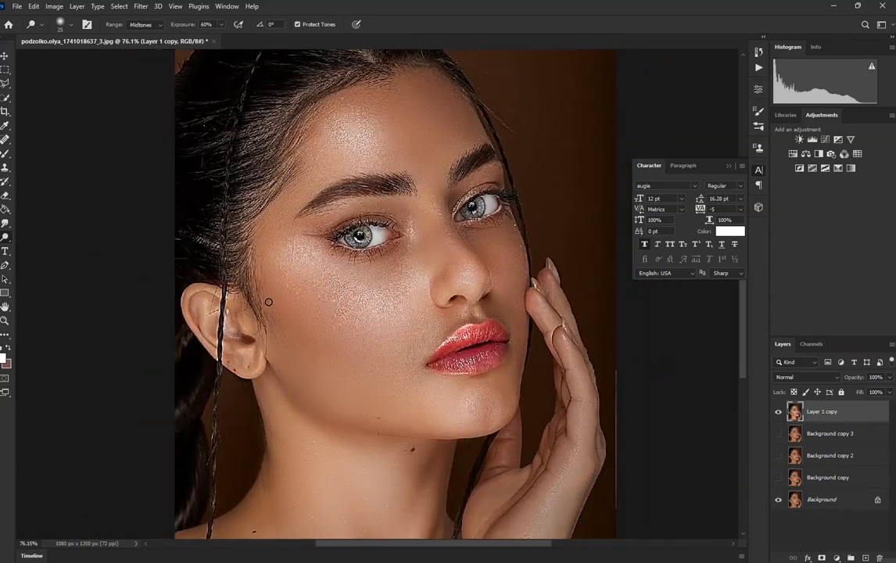
scroll(200, 310, "up", 6)
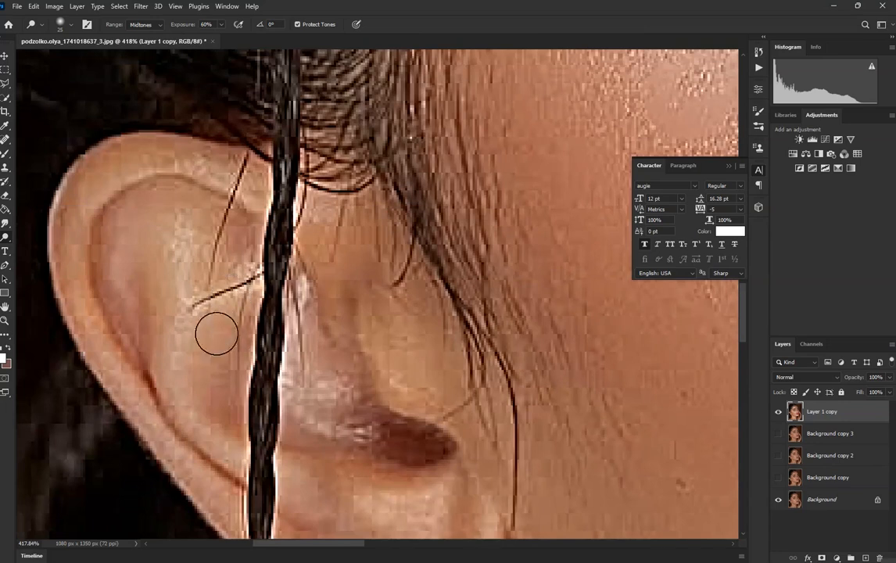
left_click(5, 155)
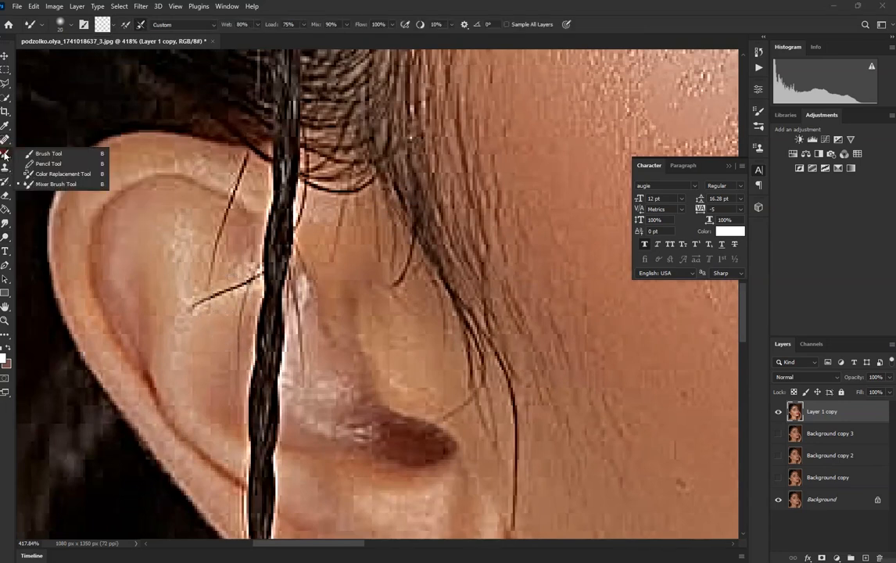
left_click(47, 188)
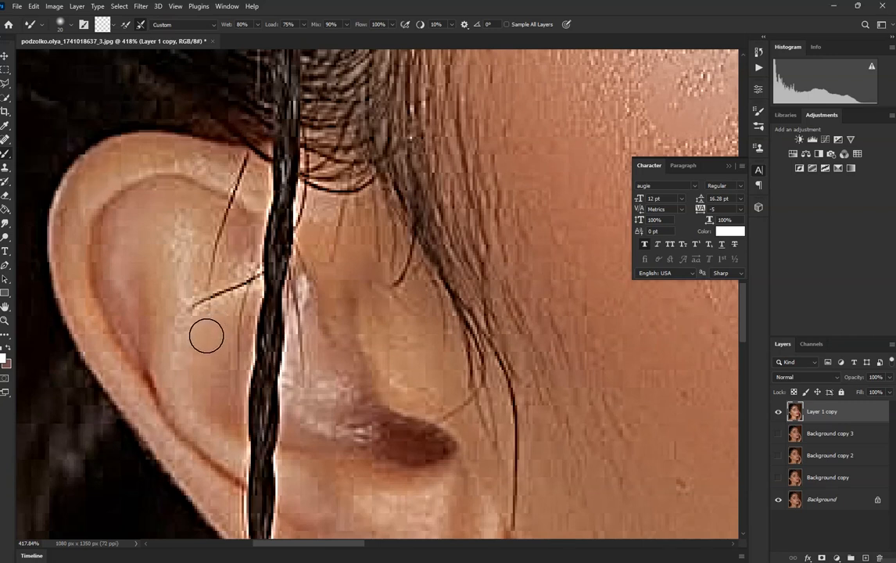
mouse_move(209, 311)
left_mouse_down()
mouse_move(219, 340)
mouse_move(236, 251)
mouse_move(236, 370)
mouse_move(223, 368)
mouse_move(240, 310)
mouse_move(216, 325)
mouse_move(209, 277)
mouse_move(194, 264)
mouse_move(208, 272)
mouse_move(200, 230)
mouse_move(212, 233)
mouse_move(225, 213)
mouse_move(213, 210)
mouse_move(224, 214)
mouse_move(223, 180)
mouse_move(237, 193)
mouse_move(229, 174)
mouse_move(245, 174)
mouse_move(247, 199)
mouse_move(219, 286)
mouse_move(189, 299)
mouse_move(173, 245)
mouse_move(179, 222)
mouse_move(184, 375)
mouse_move(207, 280)
mouse_move(213, 294)
mouse_move(239, 280)
left_mouse_up()
scroll(271, 268, "down", 1)
scroll(270, 268, "down", 3)
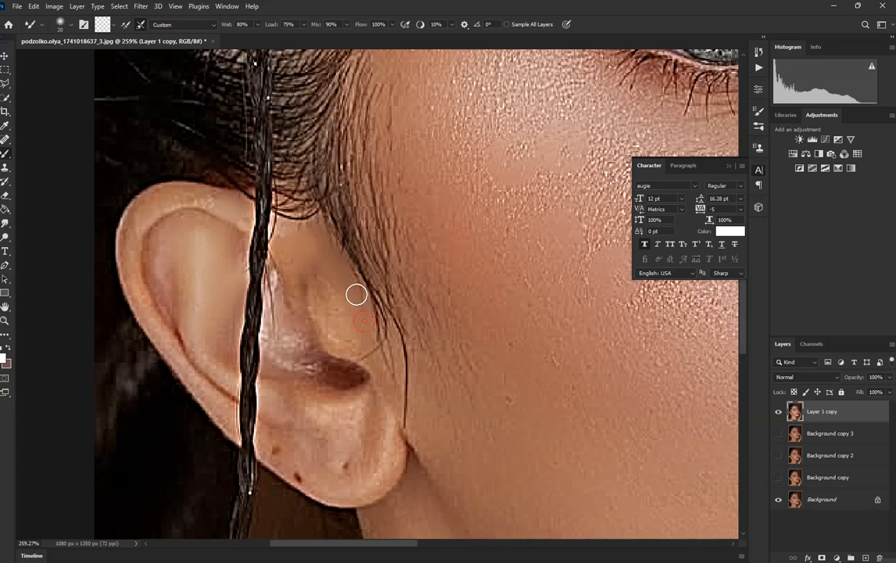
scroll(383, 366, "down", 8)
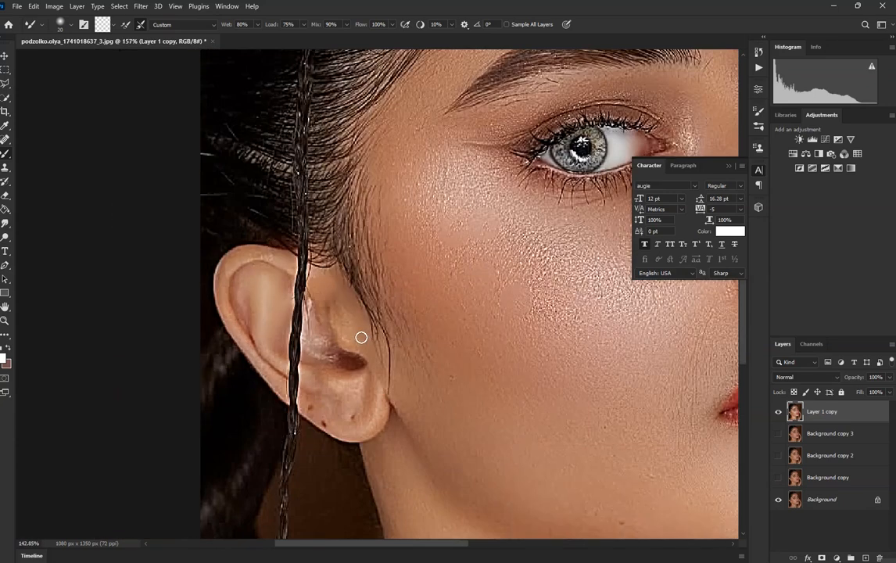
Step: Show Background copy 3 and compare the ear cleanup by toggling the visibility of Layer 1 copy
scroll(357, 334, "up", 7)
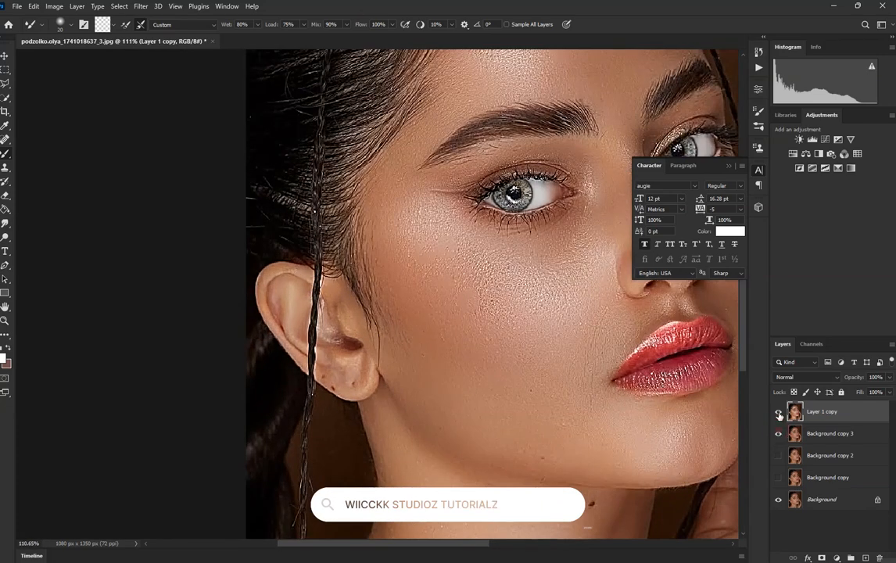
left_click(779, 415)
left_click(779, 414)
left_click(779, 414)
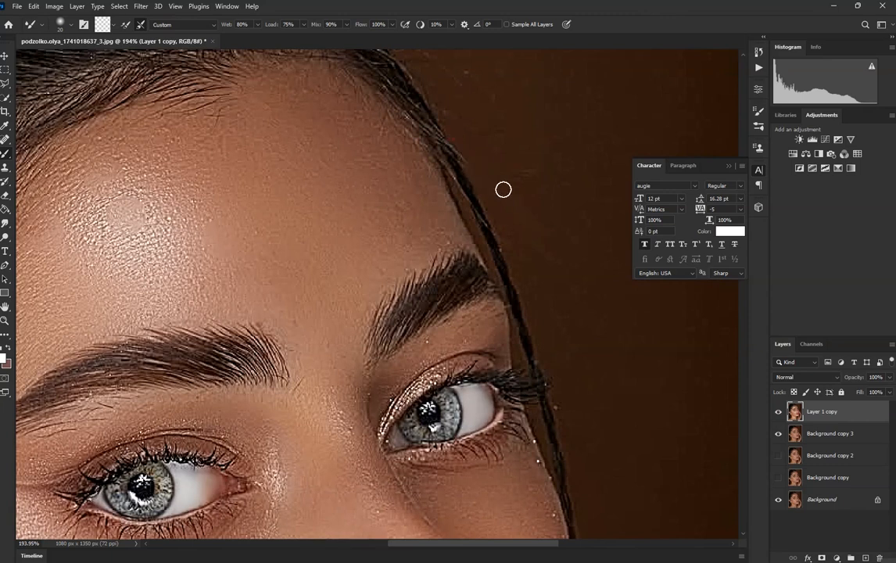
Step: Smooth the stray hairs along the head's outline against the brown background with the size 20 Mixer Brush
scroll(537, 251, "down", 4)
scroll(482, 97, "up", 4)
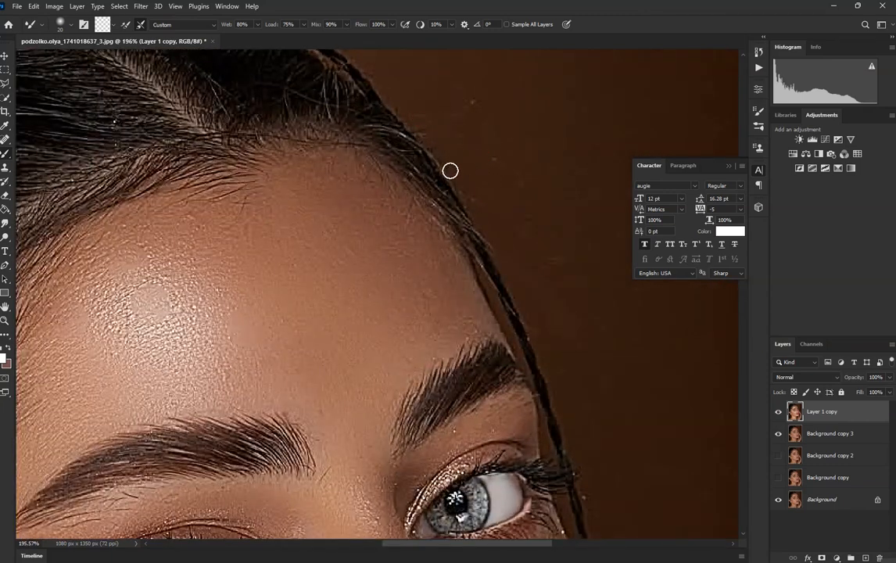
scroll(514, 238, "down", 5)
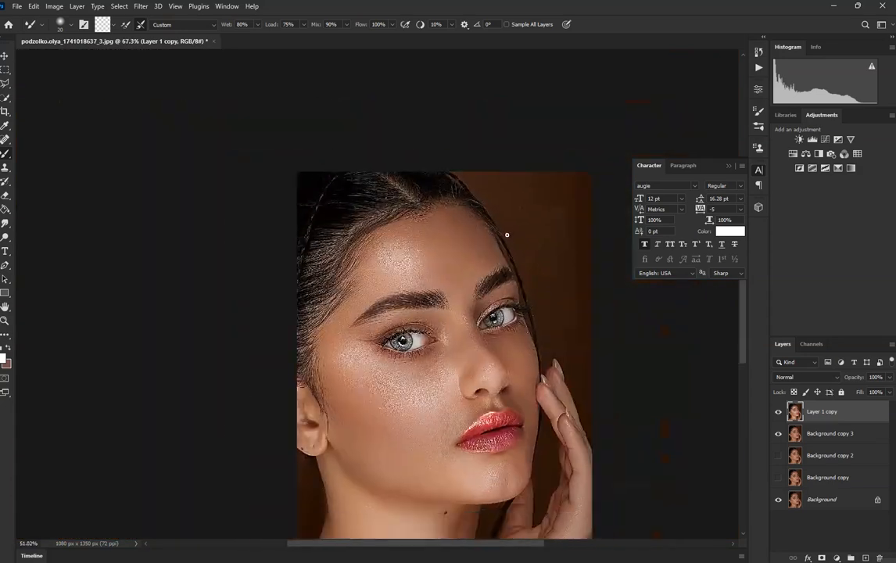
scroll(545, 312, "up", 4)
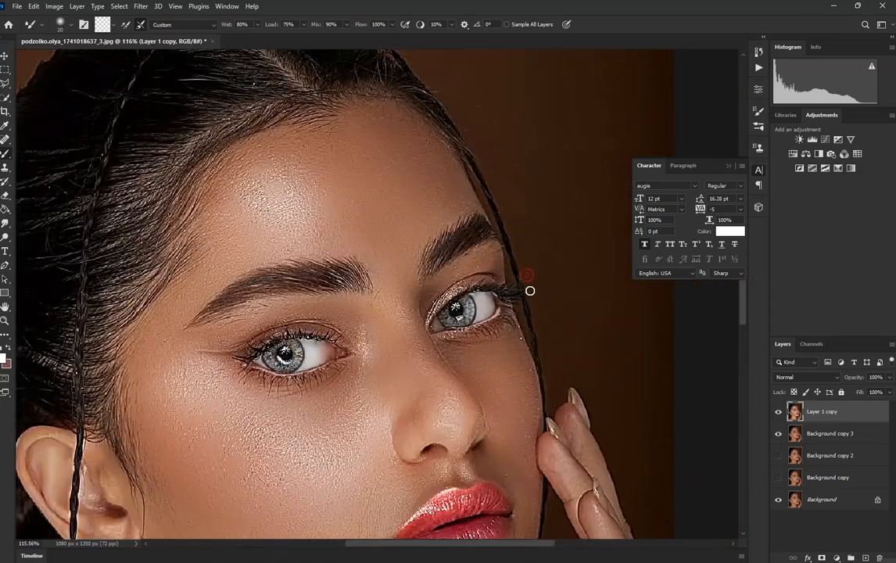
scroll(530, 291, "down", 3)
scroll(372, 205, "up", 5)
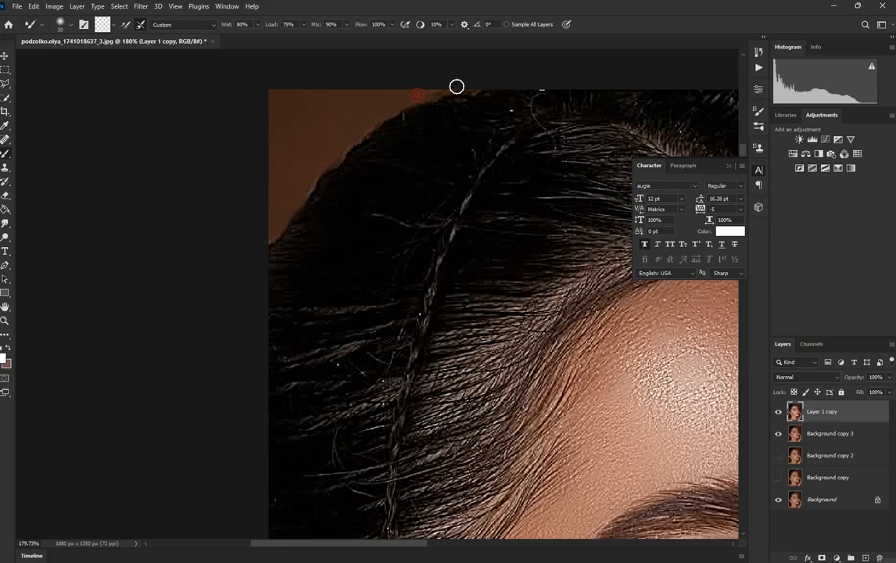
scroll(463, 88, "down", 6)
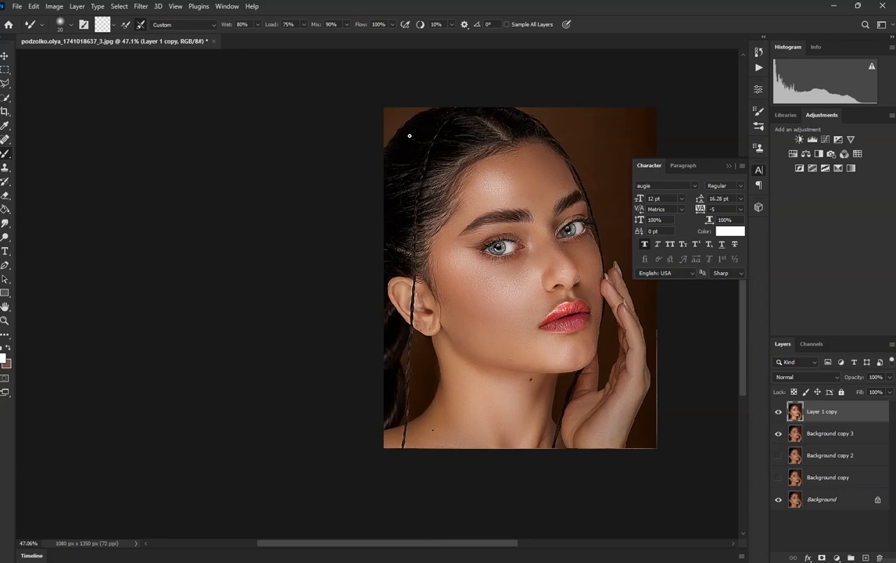
Step: Smooth the edge of the hair behind the hanging braid beside the neck with the Mixer Brush
scroll(409, 135, "up", 4)
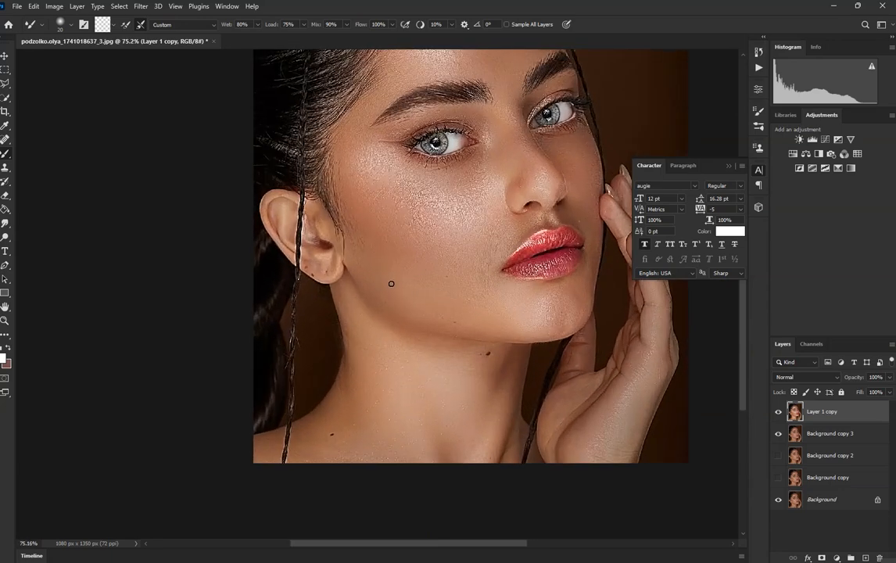
scroll(344, 334, "up", 3)
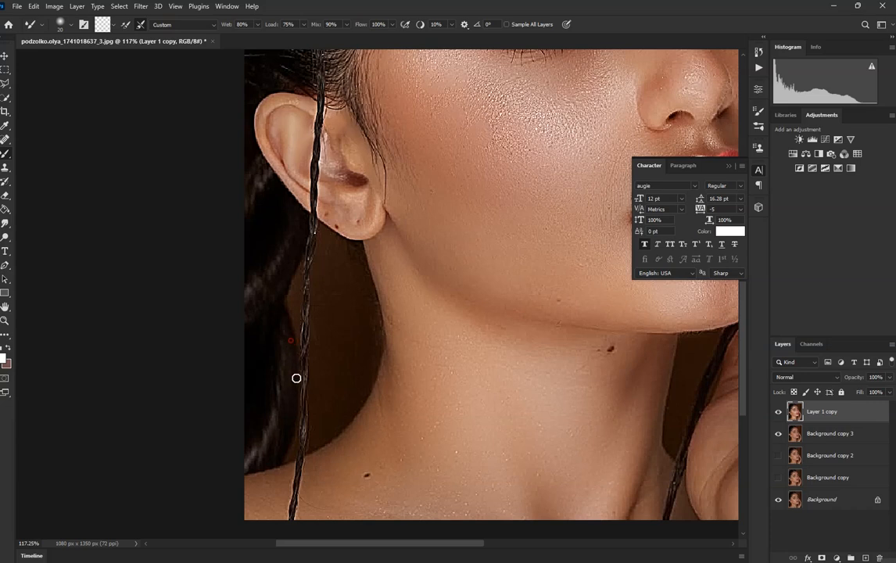
scroll(295, 341, "down", 4)
scroll(327, 282, "up", 3)
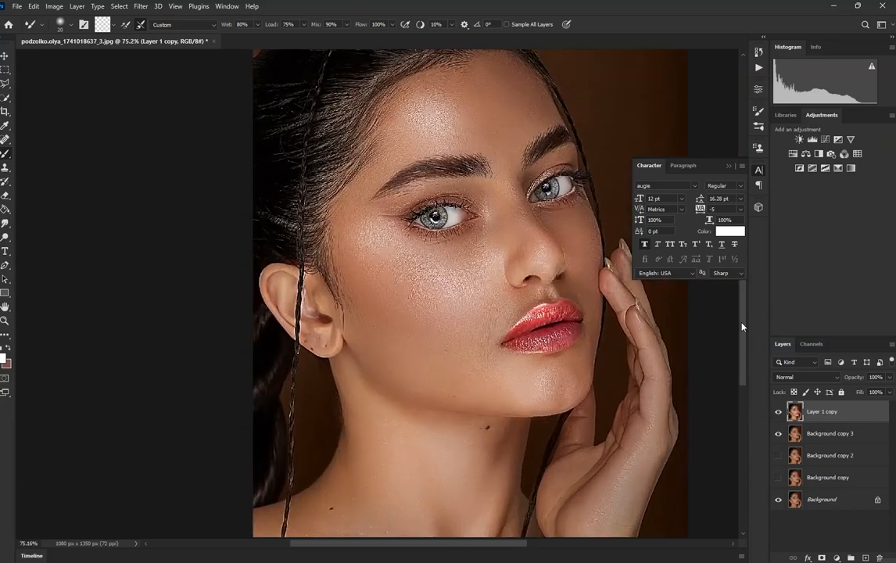
Step: Compare the whole portrait before and after the stray-hair cleanup by repeatedly toggling the visibility of Layer 1 copy
left_click(774, 412)
left_click(776, 412)
scroll(451, 352, "down", 5)
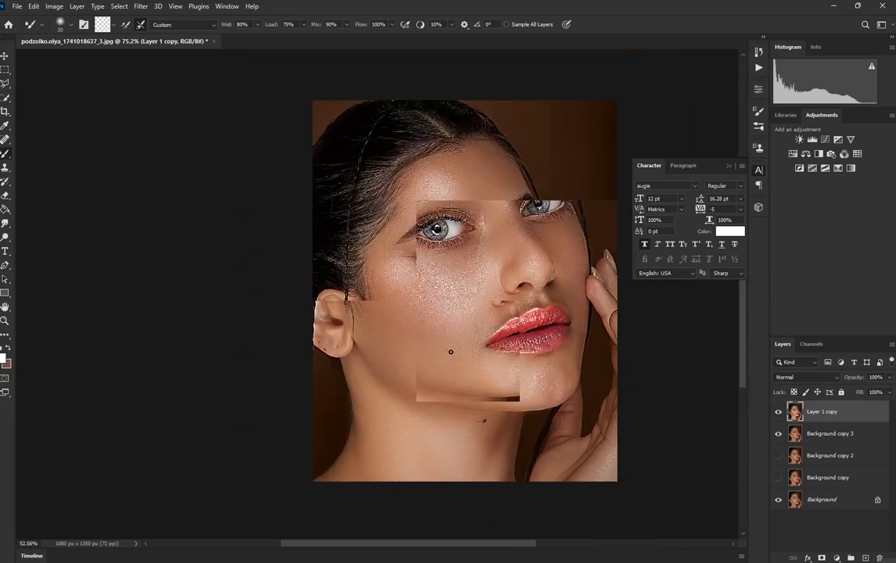
scroll(456, 309, "up", 2)
left_click(778, 412)
left_click(778, 411)
scroll(498, 344, "down", 1)
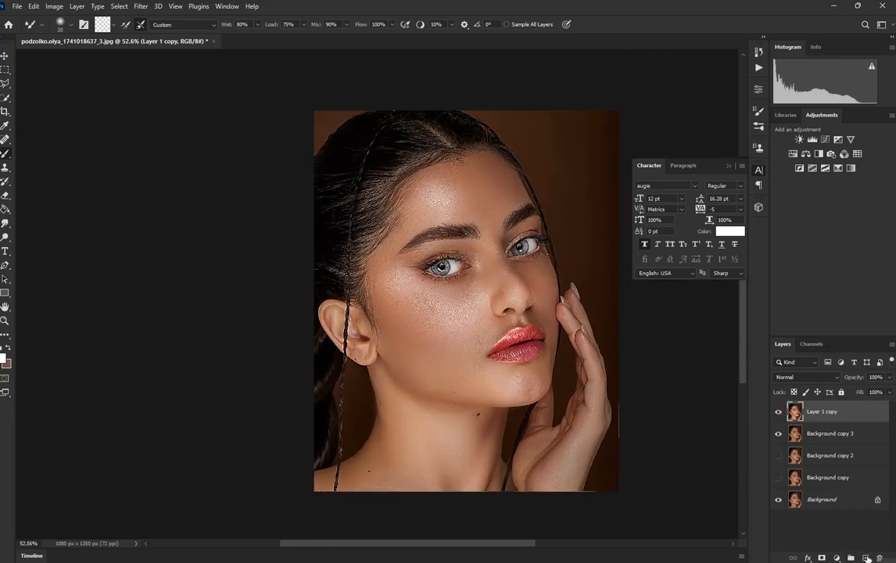